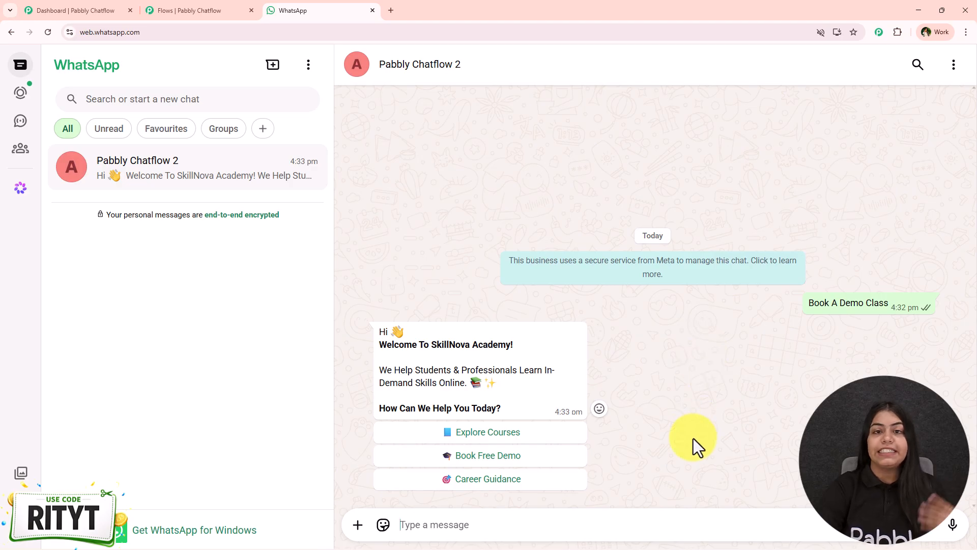
In the Pabbly Chatflow 2 chat, choose Explore Courses, Digital Marketing and Attend Demo Class from the chatbot's successive replies.
left_click(494, 436)
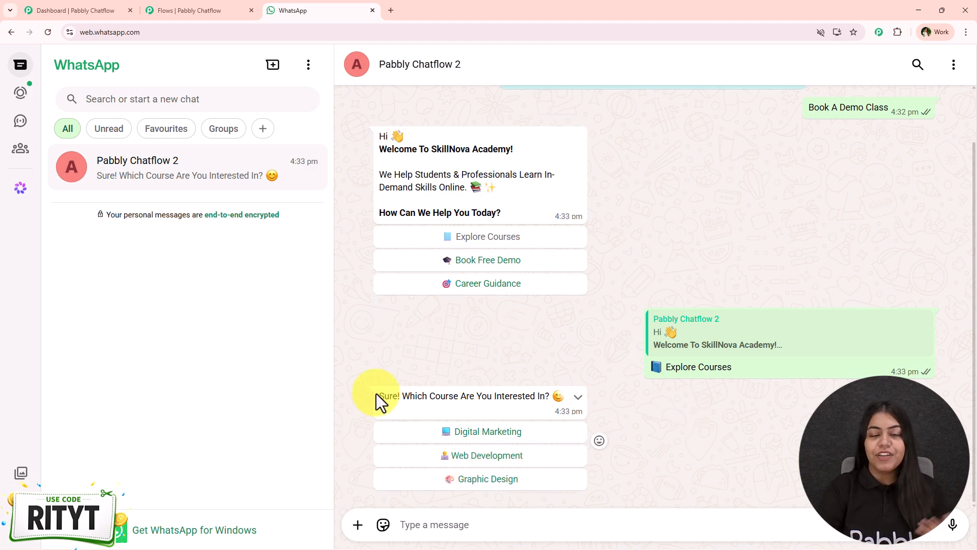
left_click(464, 433)
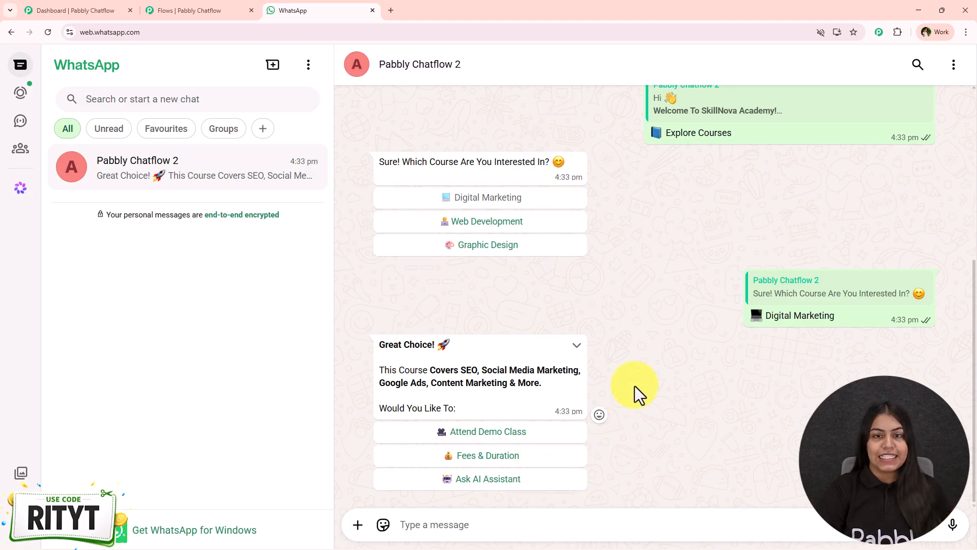
left_click(478, 437)
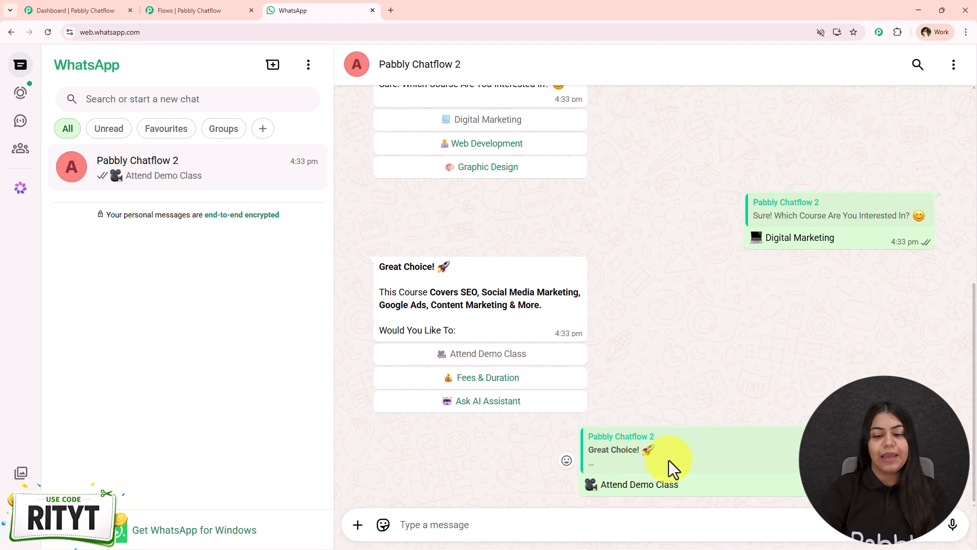
Answer the chatbot's name request by sending the attendee's name.
left_click(416, 531)
type("T")
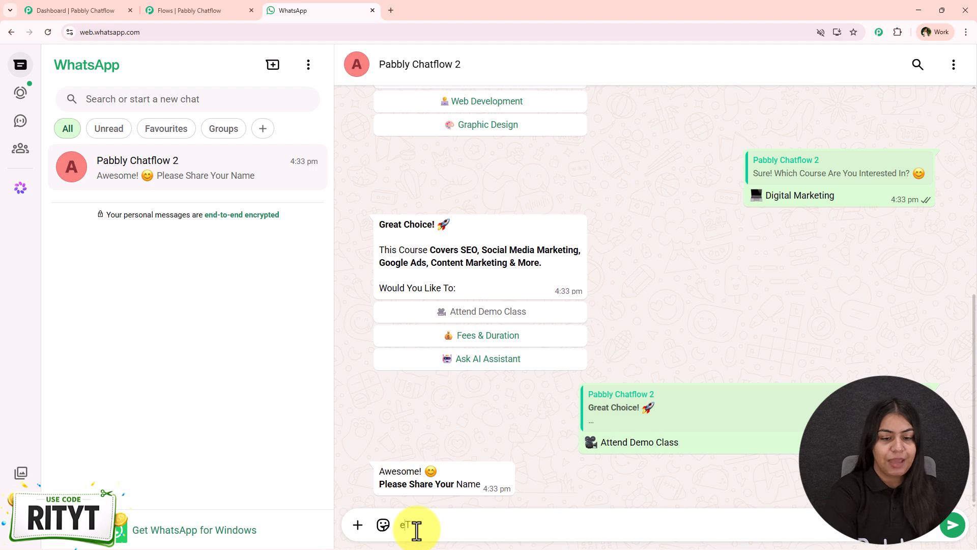
type("est User")
key("Return")
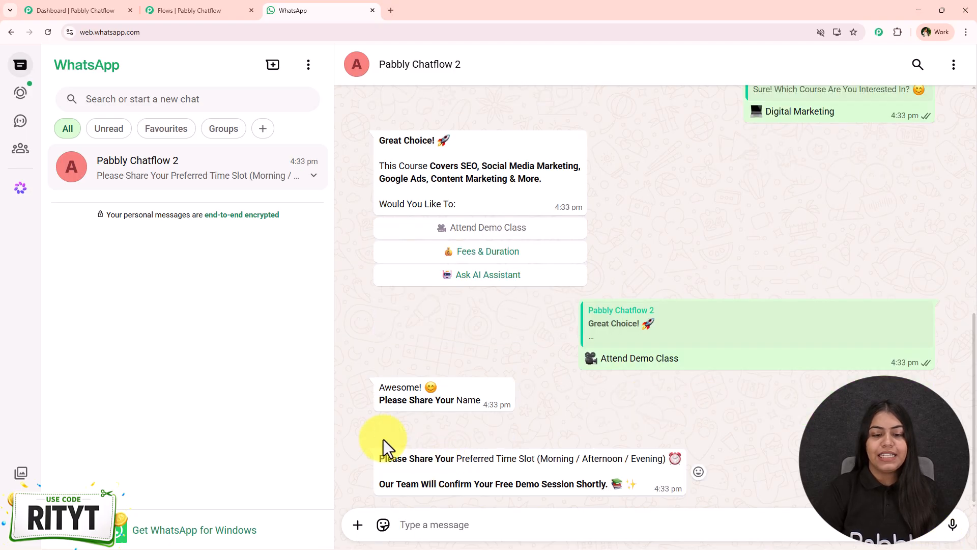
Send Afternoon as the preferred demo time slot, copying the word from the chatbot's question.
double_click(593, 457)
key("ctrl+c")
left_click(482, 522)
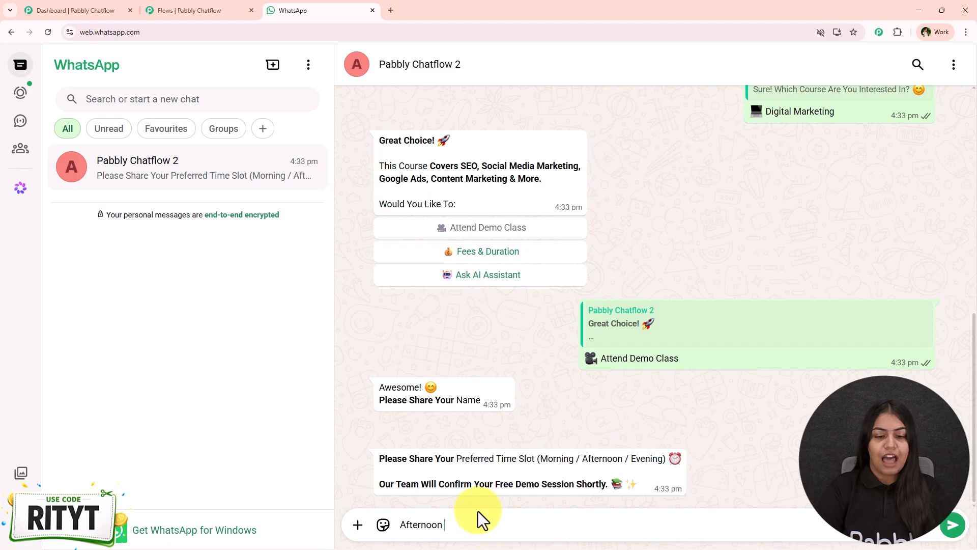
key("ctrl+v")
key("Return")
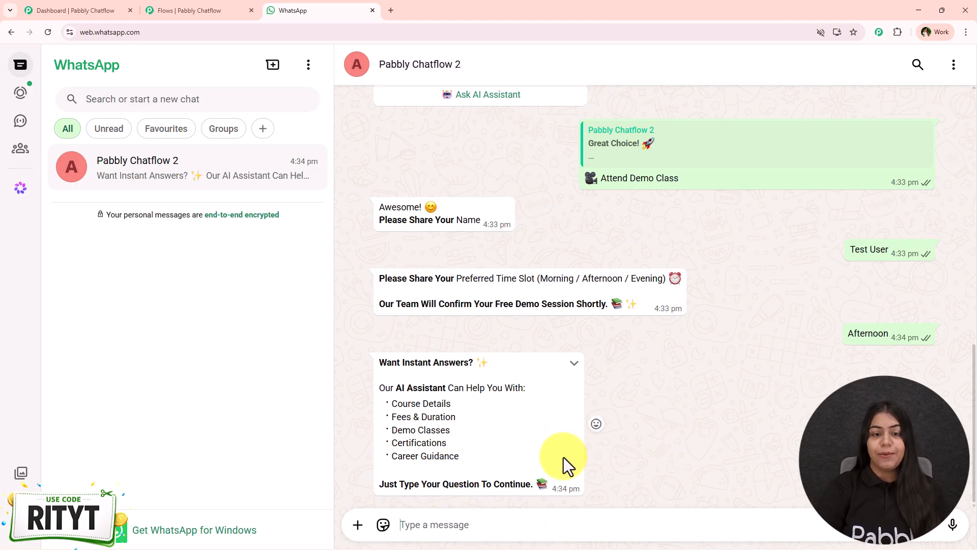
Choose Fees & Duration in the earlier Digital Marketing course message, and Talk To Counselor in the reply about fees.
scroll(536, 419, "up", 5)
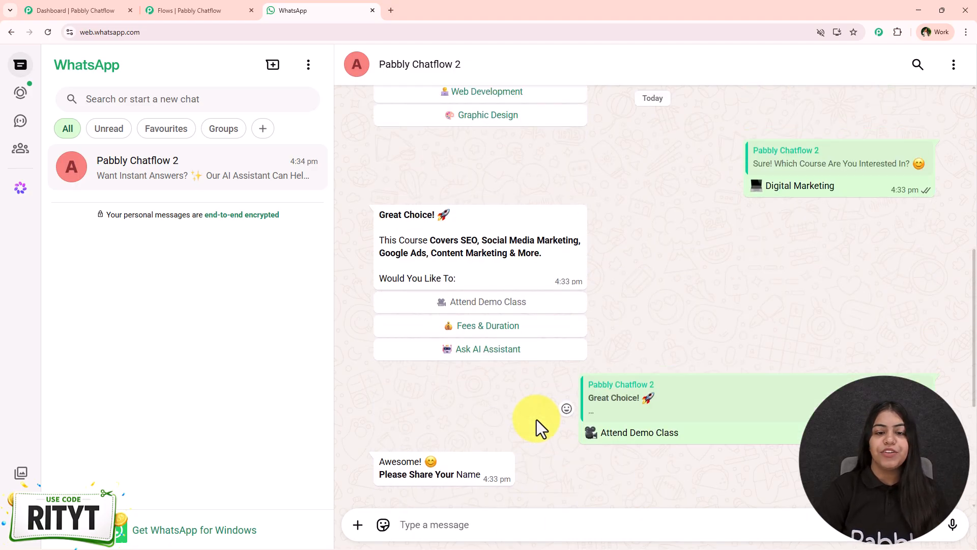
scroll(536, 420, "up", 1)
scroll(585, 305, "down", 2)
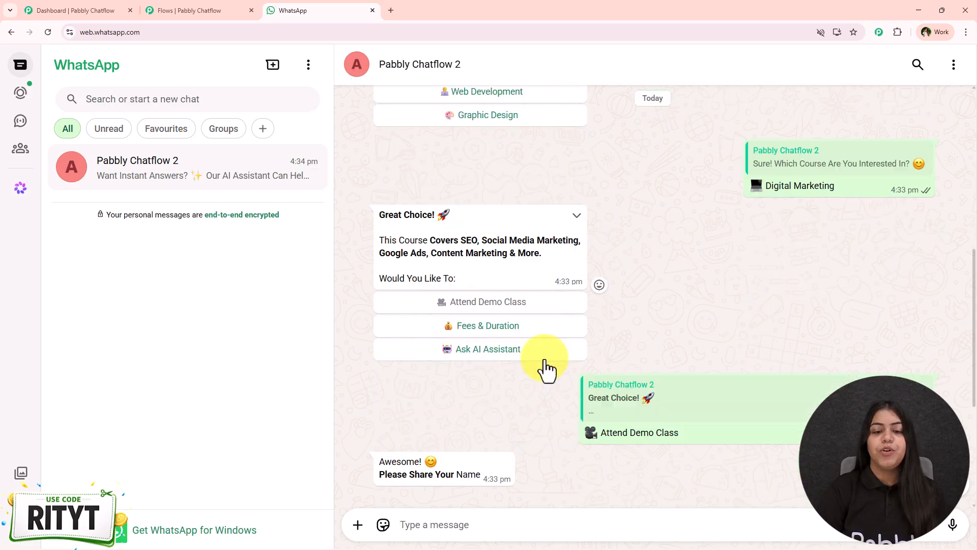
left_click(478, 328)
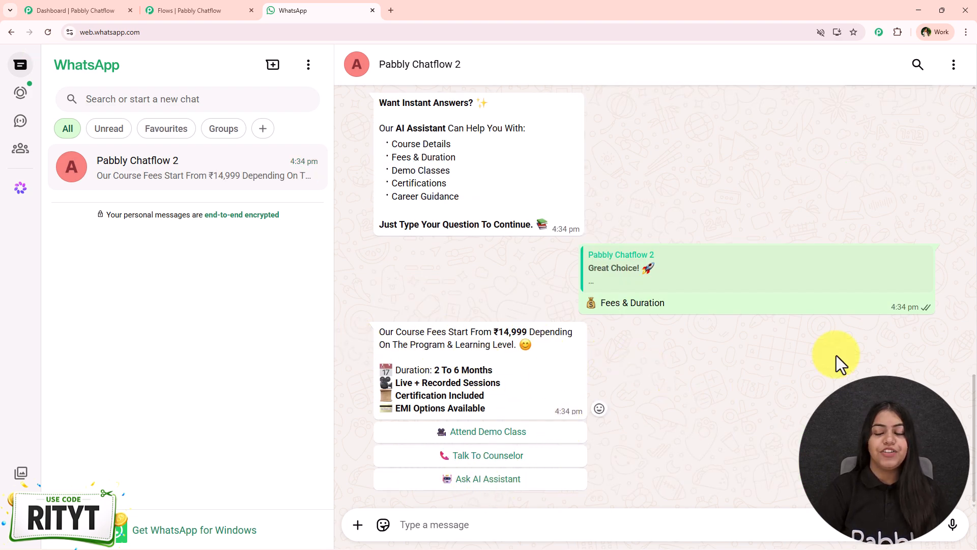
left_click(543, 461)
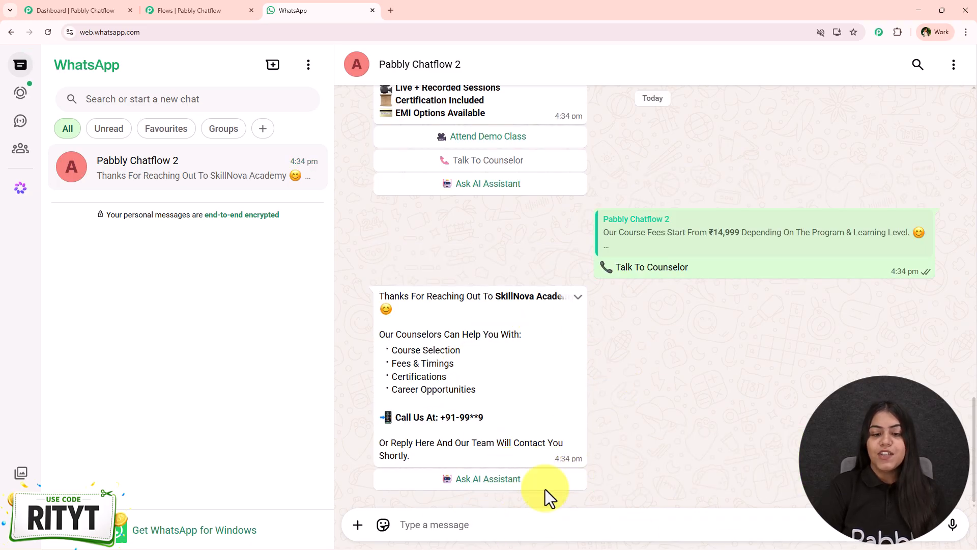
Review the earlier chat messages, the chatbot flow's trigger and first blocks in Pabbly Chatflow, and the account dashboard.
scroll(643, 468, "up", 3)
scroll(643, 255, "up", 3)
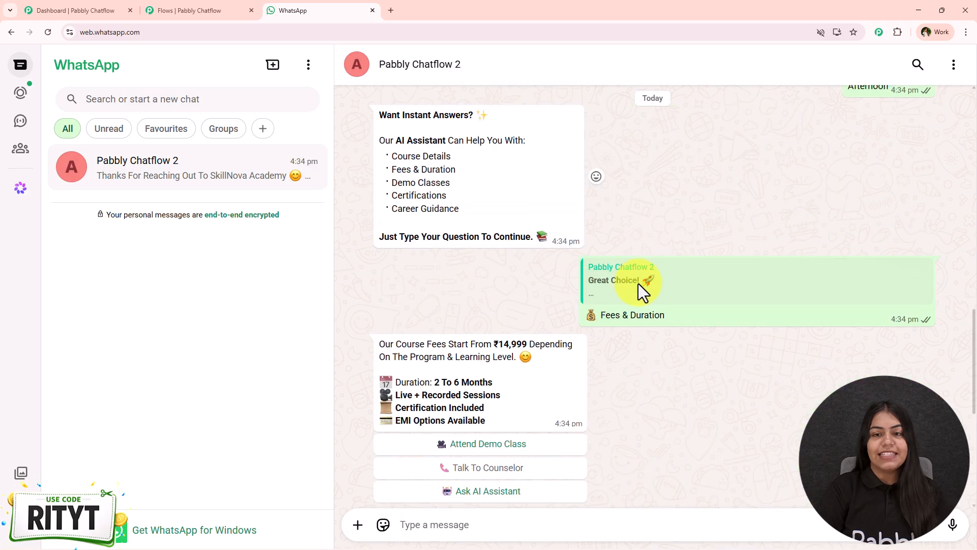
scroll(638, 285, "up", 20)
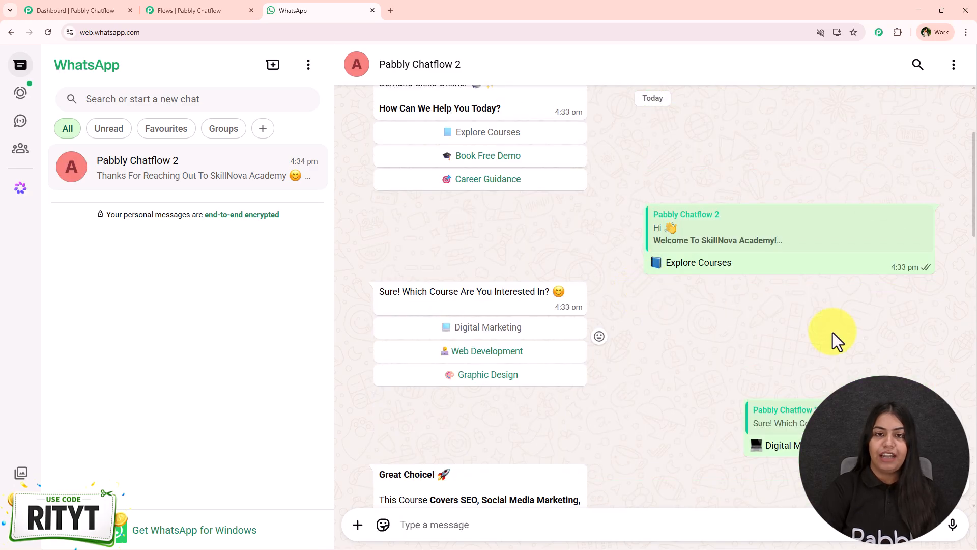
scroll(713, 351, "down", 10)
left_click(180, 10)
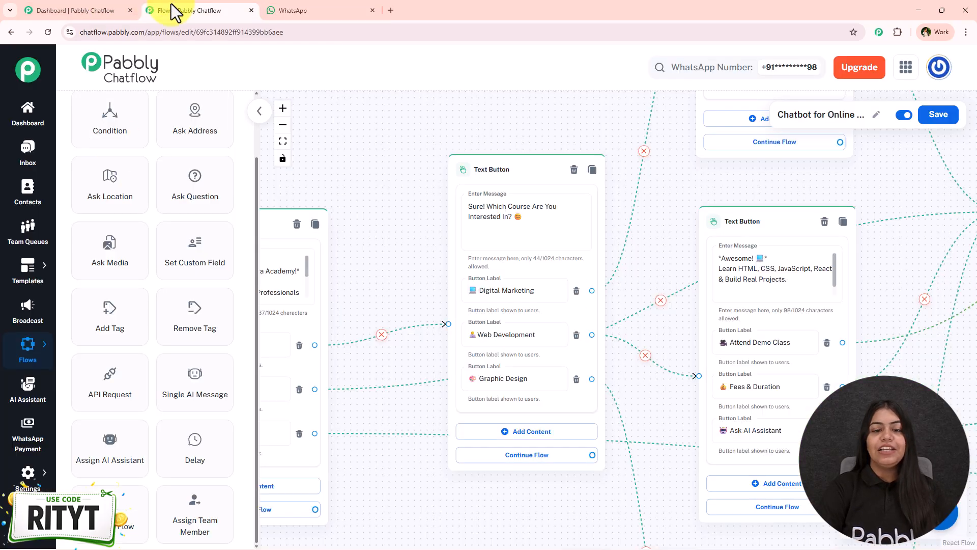
left_click_drag(332, 131, 700, 176)
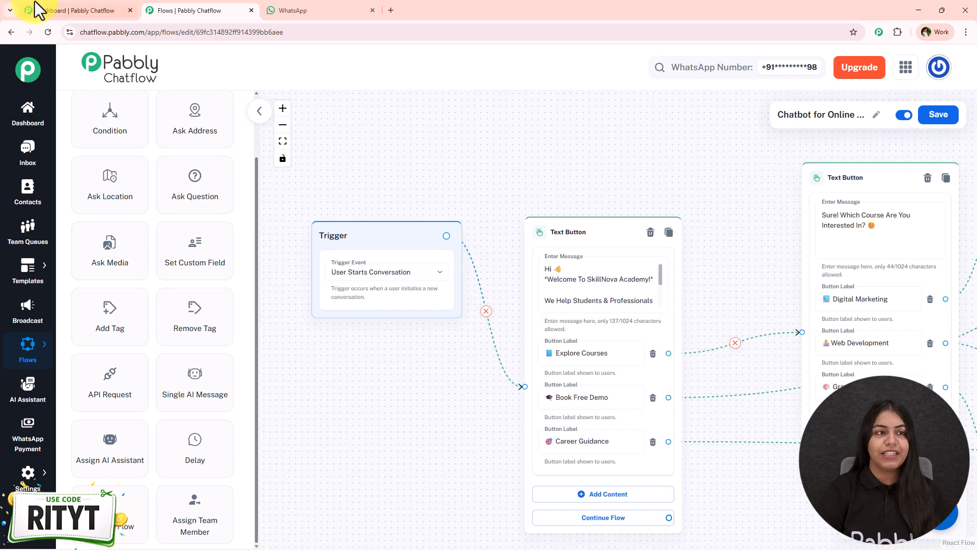
left_click(38, 9)
left_click_drag(77, 124, 203, 130)
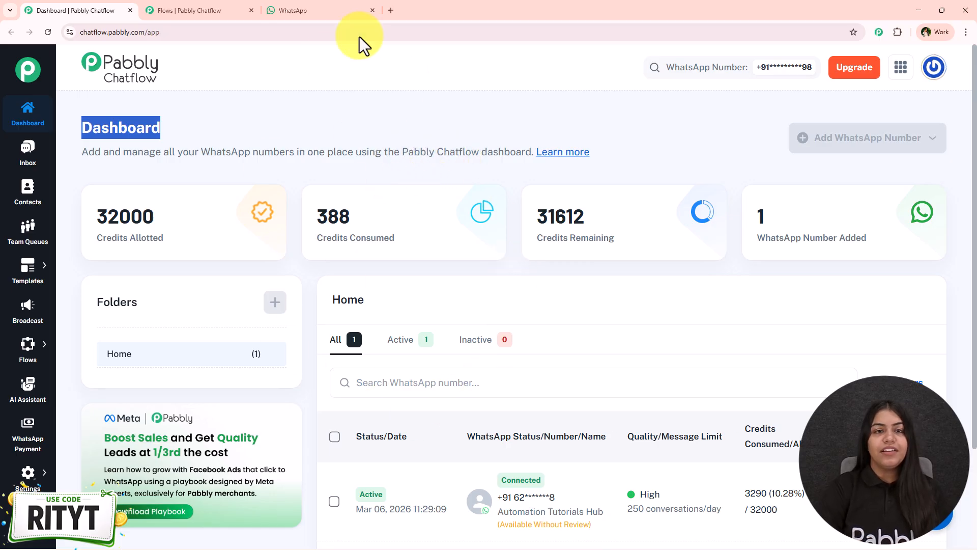
Open the pabbly.com/chatflow website in a new browser tab and dismiss its limited-time offer popup.
key("ctrl+t")
type("p")
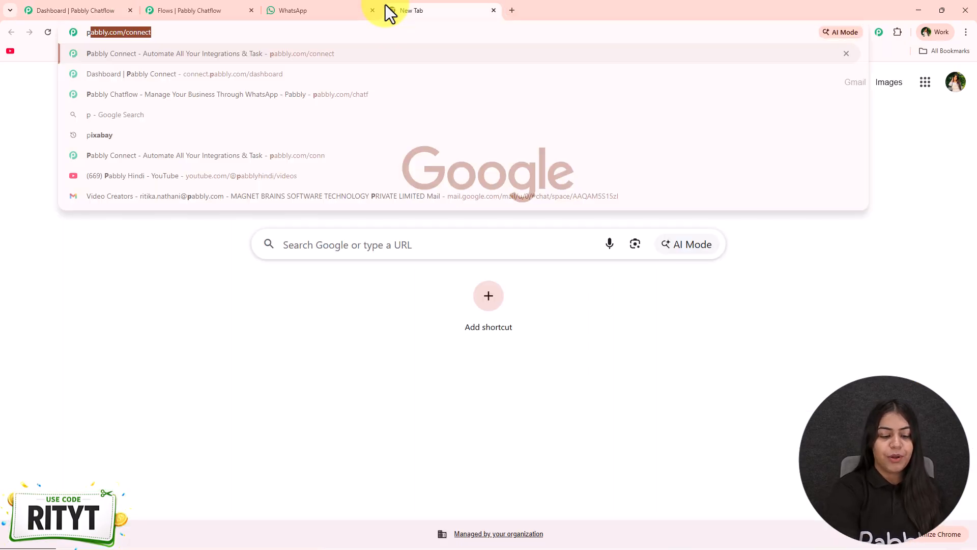
type("abb")
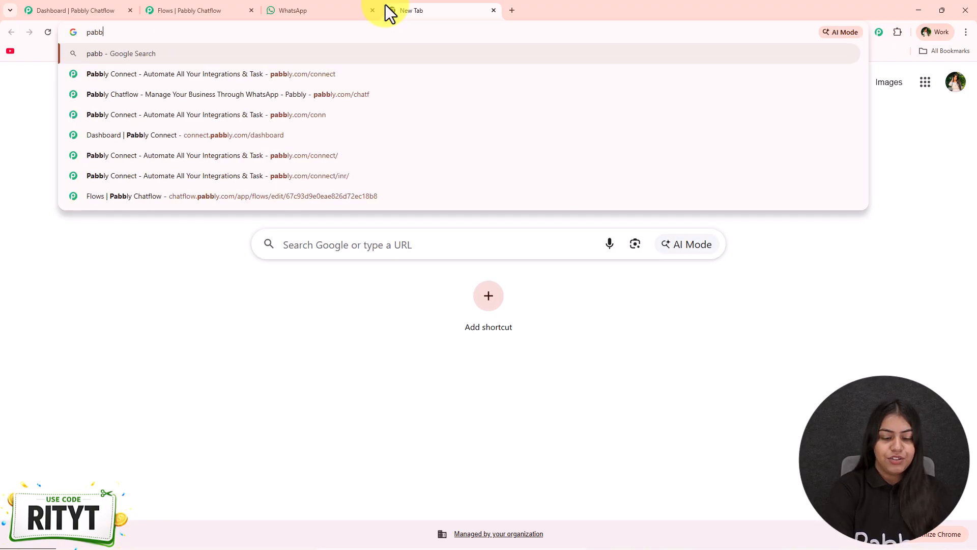
type("ly.com/cht")
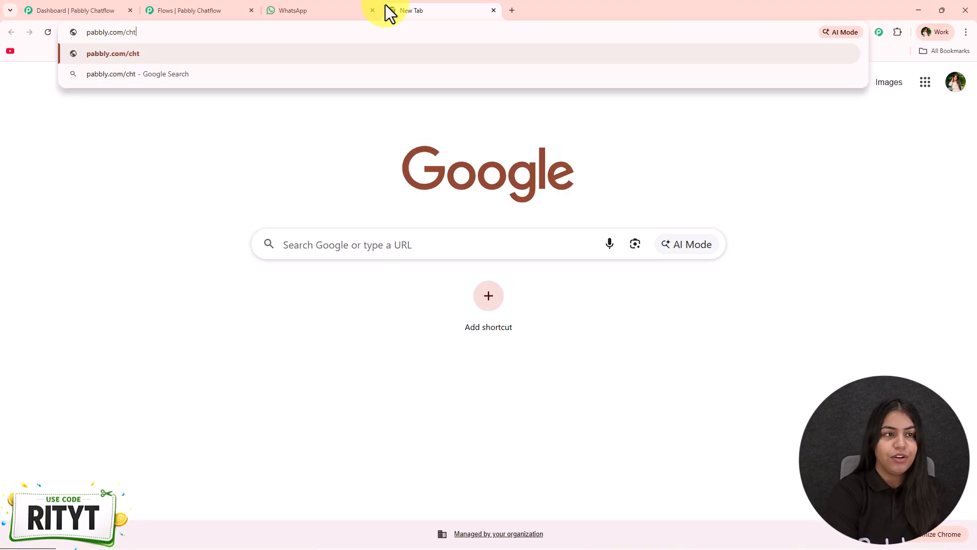
key("BackSpace")
type("a")
key("Return")
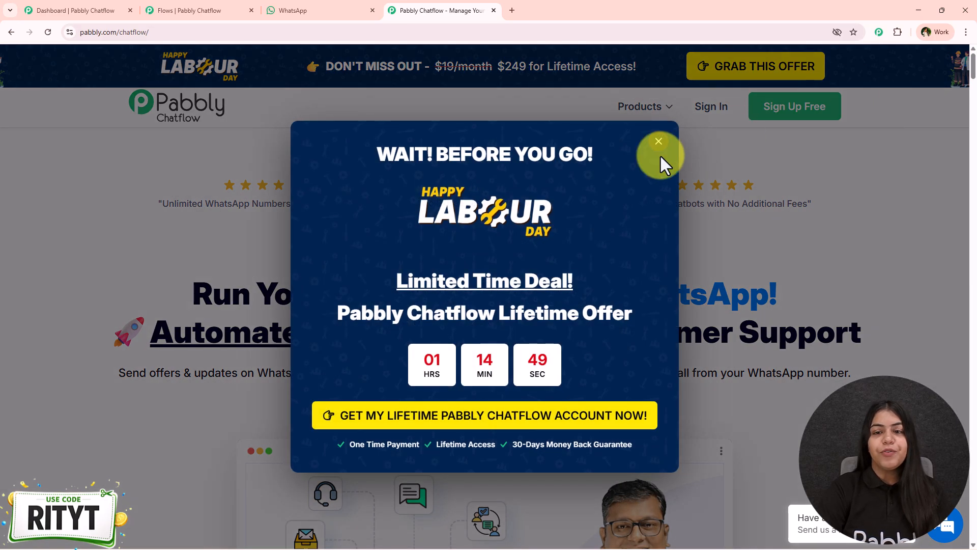
left_click(659, 141)
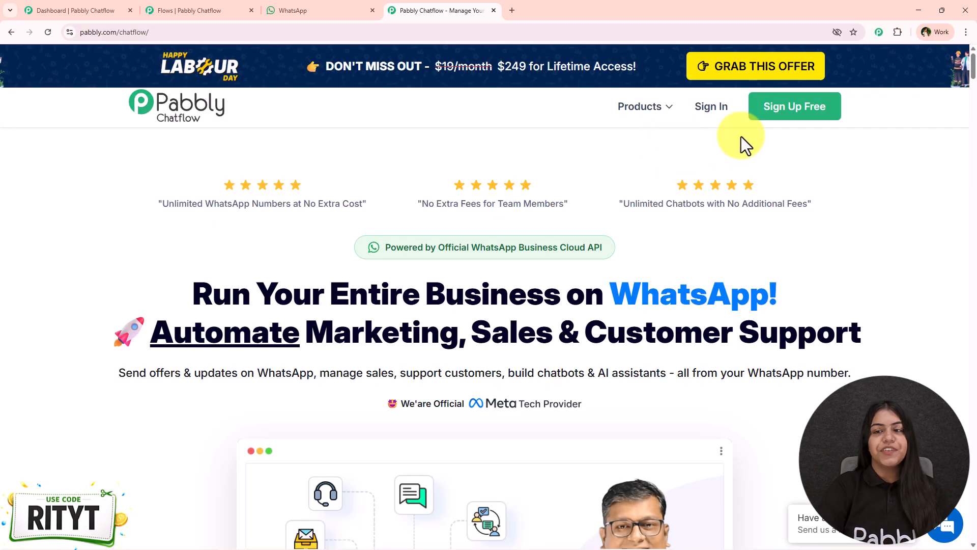
Examine the WhatsApp chat's opening messages and the matching trigger and Text Button blocks in the Pabbly Chatflow flow.
left_click(316, 15)
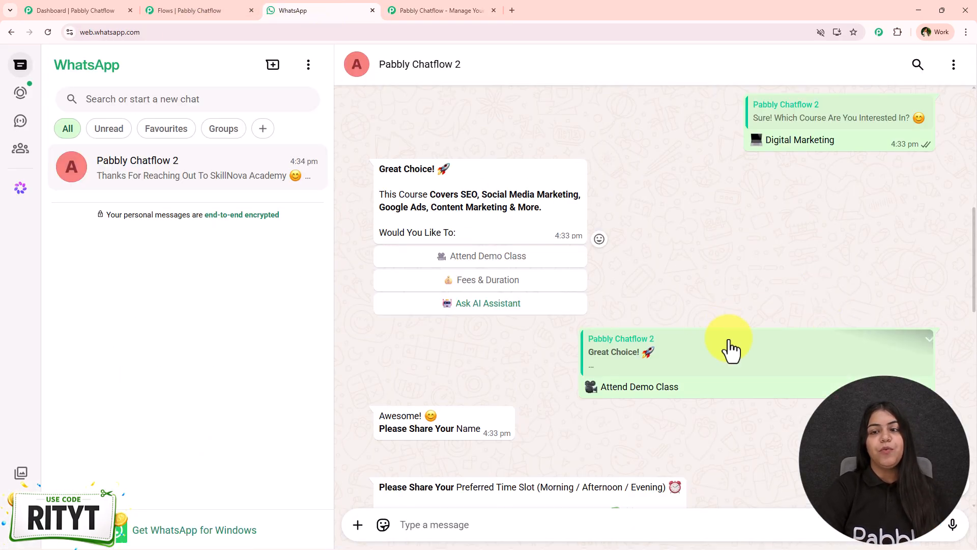
scroll(729, 331, "up", 5)
scroll(725, 333, "up", 3)
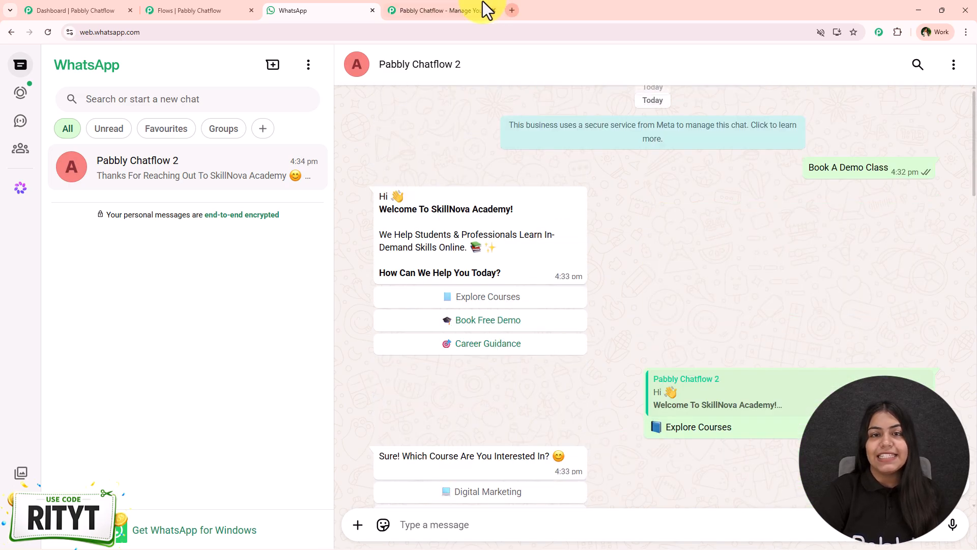
left_click(482, 4)
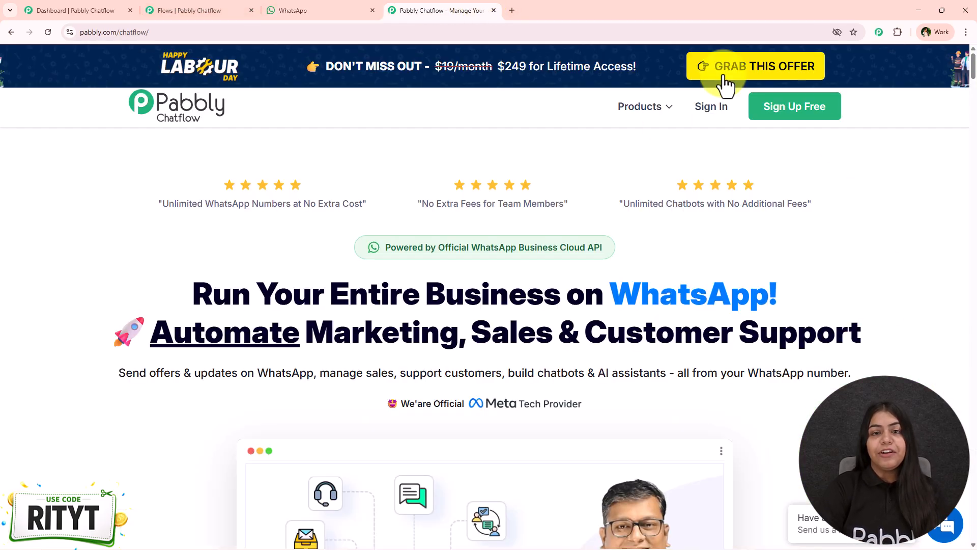
left_click(214, 9)
left_click_drag(694, 290, 281, 210)
left_click_drag(448, 196, 698, 201)
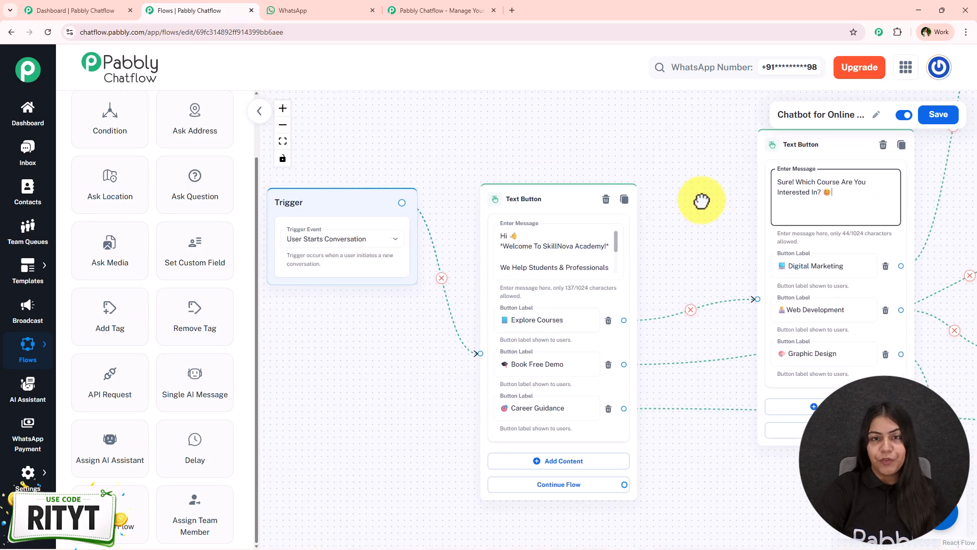
Examine the feature, tutorial, chatbot, unlimited-usage and client-management sections of the Pabbly Chatflow website.
left_click(469, 8)
scroll(587, 243, "down", 15)
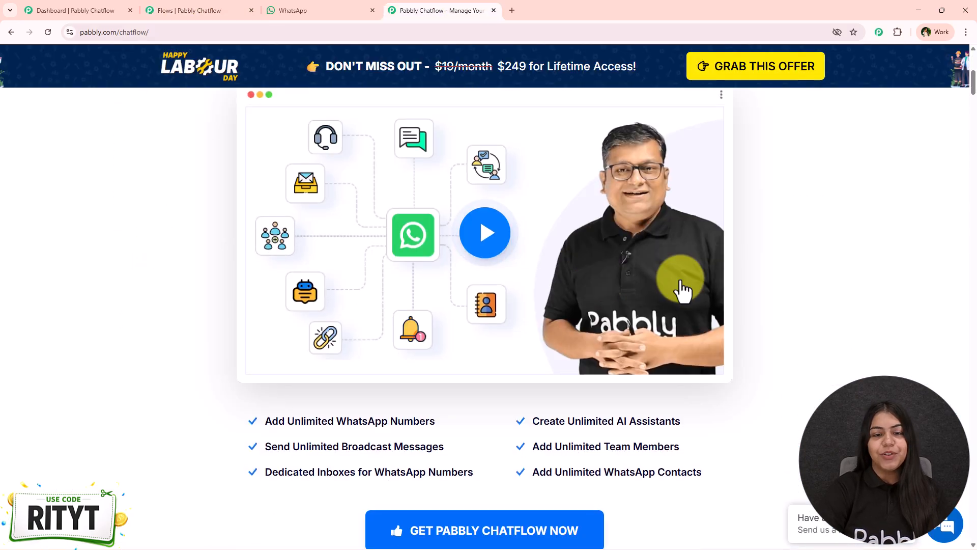
scroll(827, 261, "down", 10)
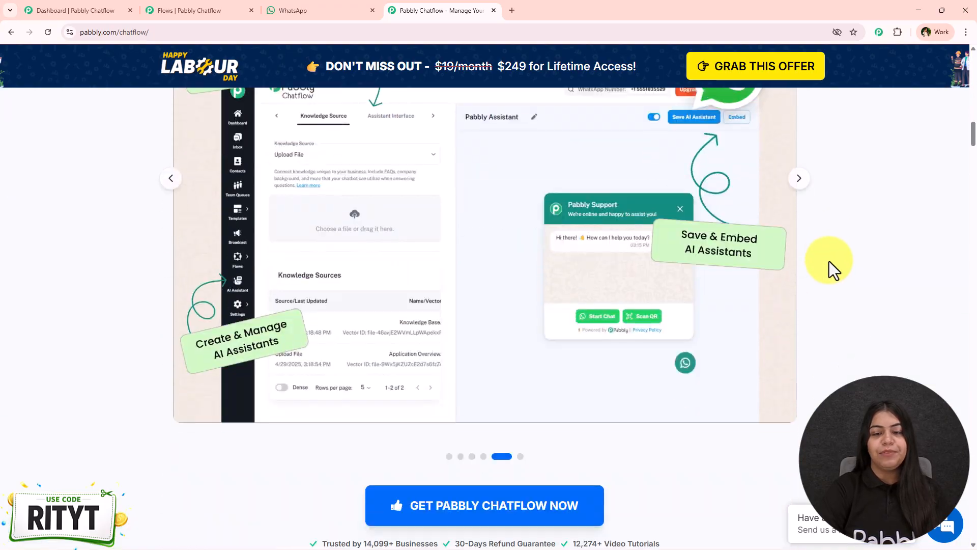
scroll(829, 261, "up", 2)
scroll(832, 226, "down", 15)
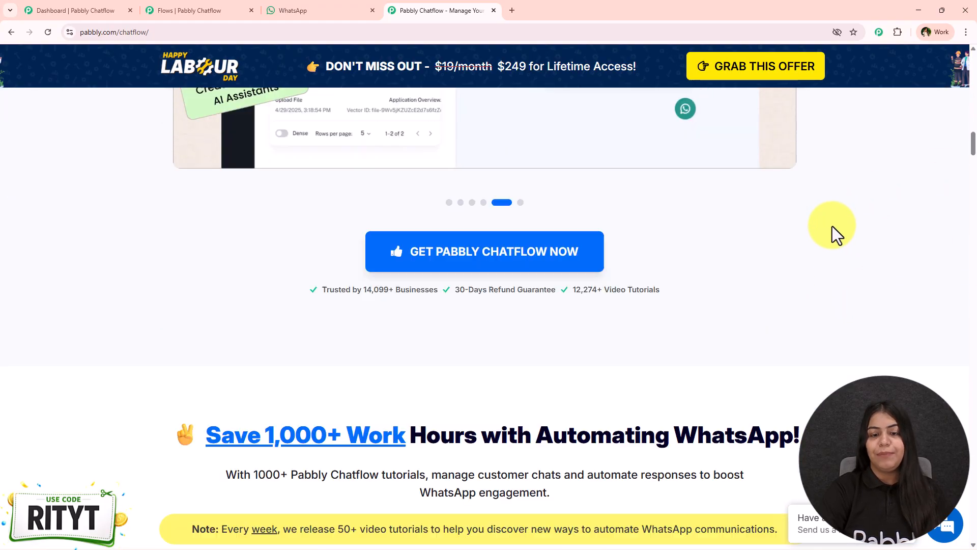
scroll(755, 308, "up", 3)
scroll(756, 300, "down", 12)
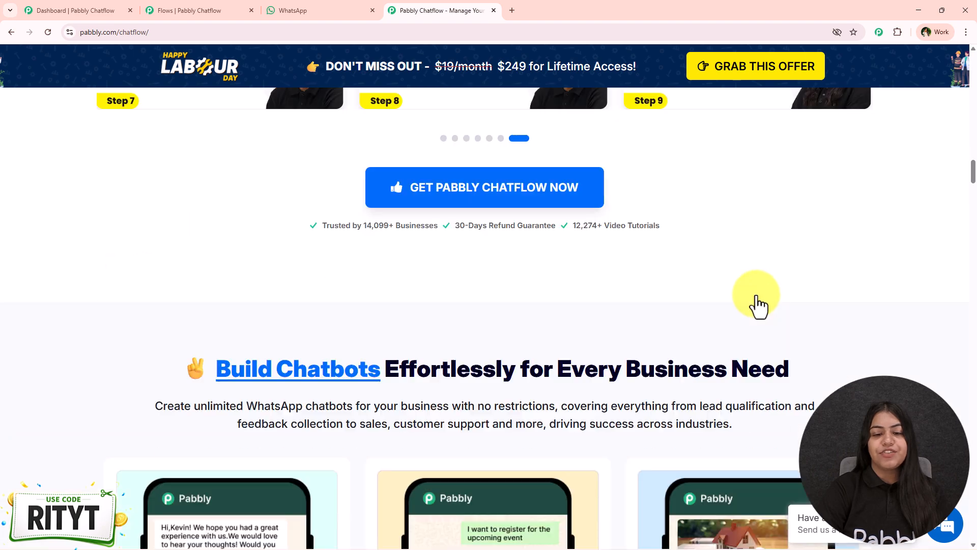
scroll(759, 285, "down", 18)
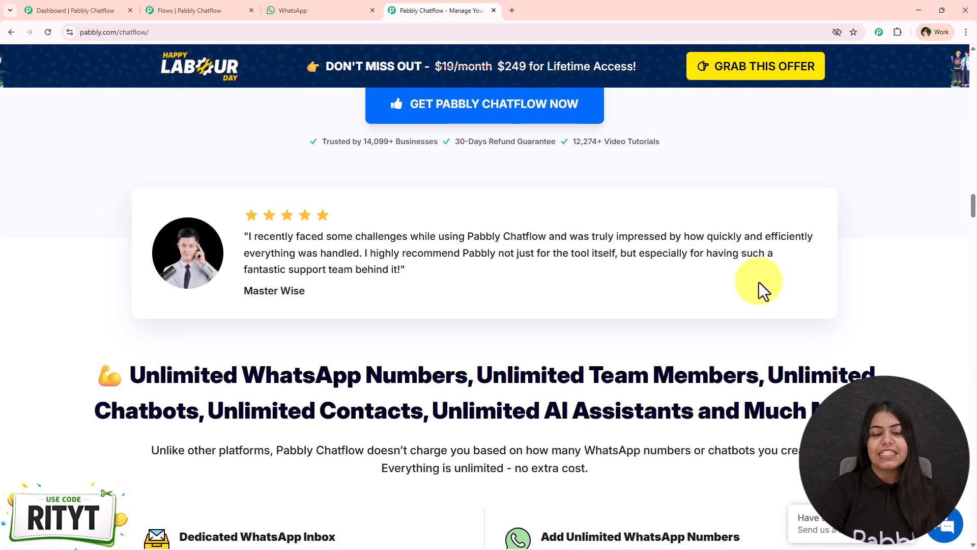
scroll(759, 282, "down", 15)
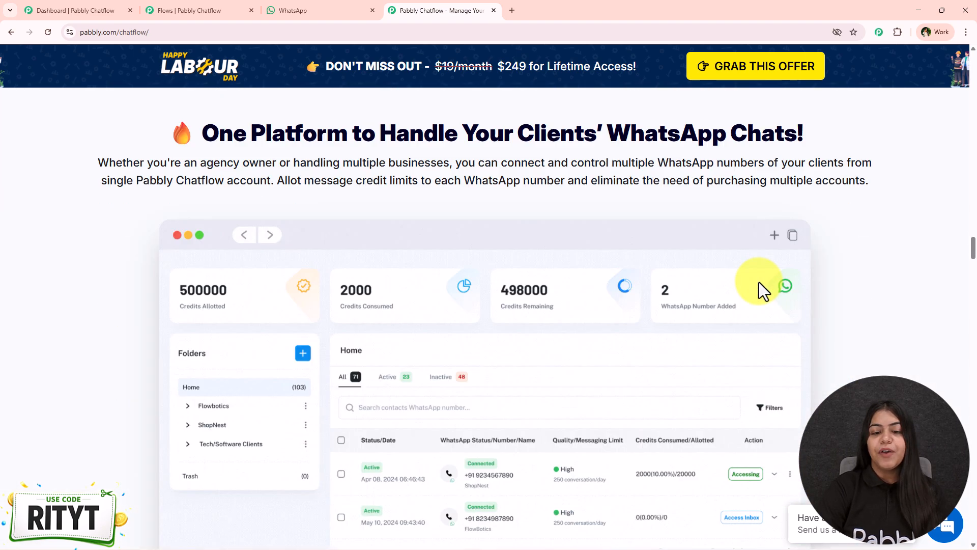
From the lifetime offer's pricing page, open checkout for the Ultimate Max one-time plan and reveal its coupon code field.
left_click(742, 60)
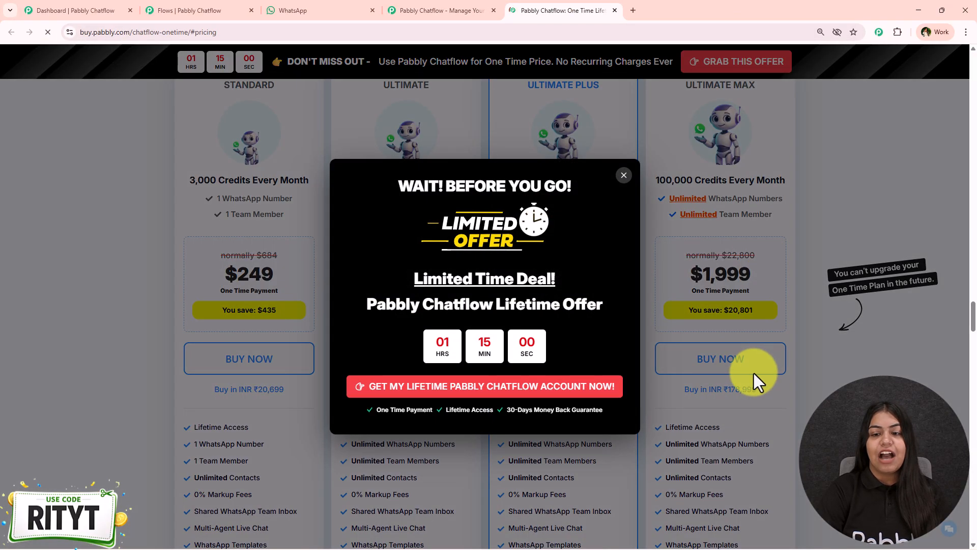
left_click(626, 177)
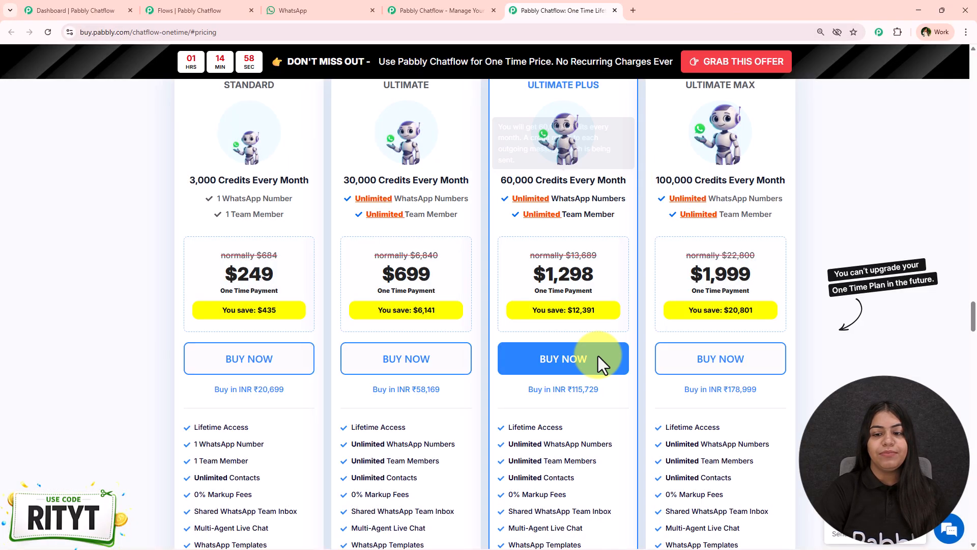
left_click(703, 363)
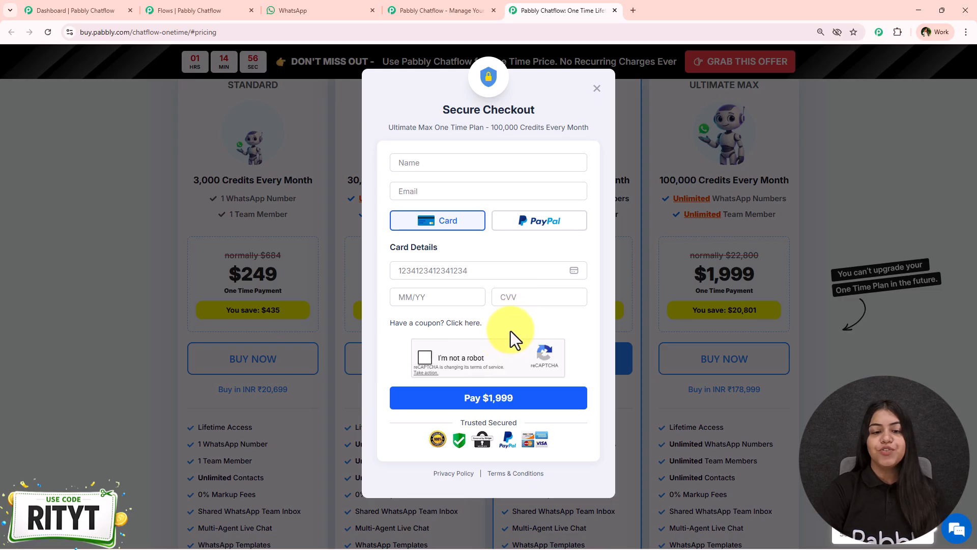
left_click(461, 323)
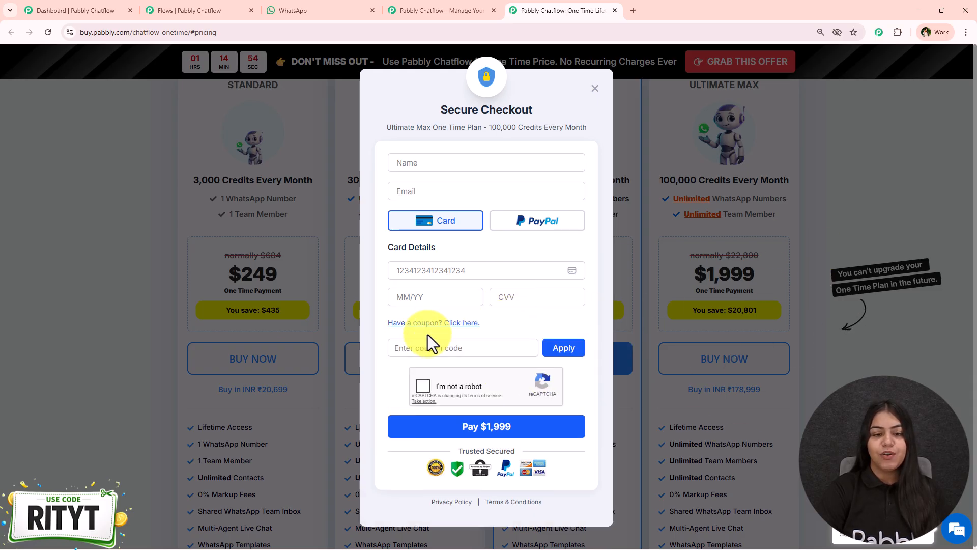
Apply coupon code RITYT to the Ultimate Max one-time plan checkout and dismiss the confirmation.
left_click(431, 346)
type("RITYT")
left_click(581, 348)
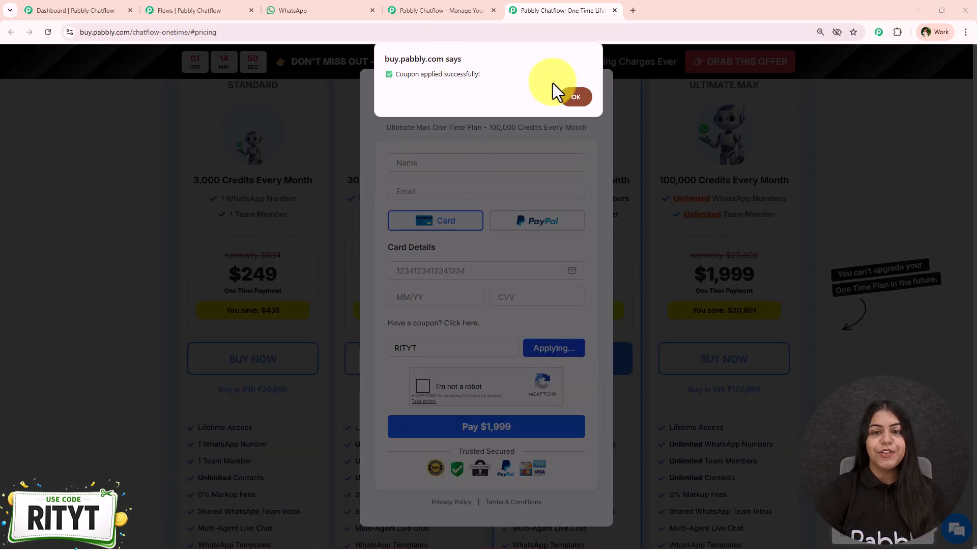
left_click(564, 93)
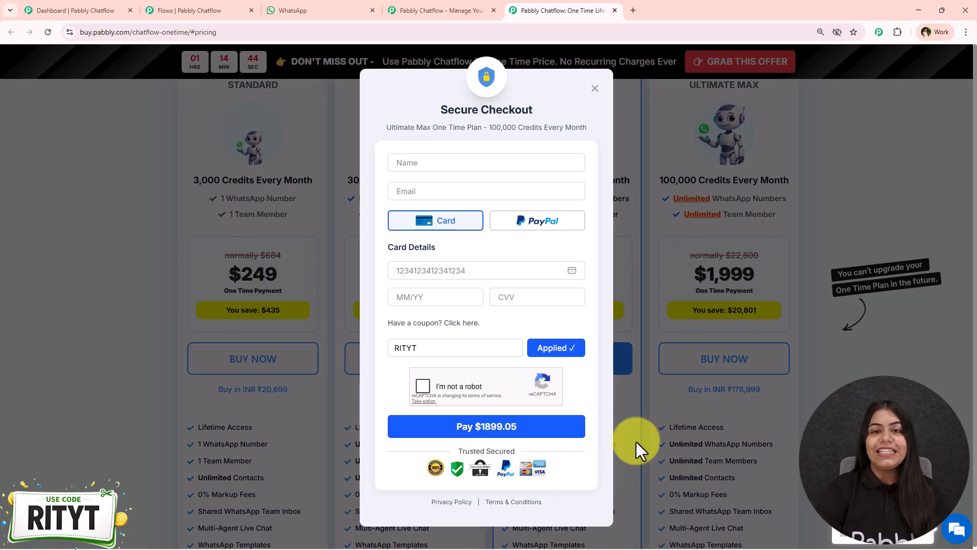
left_click(286, 254)
From the Pabbly Chatflow dashboard, go to the flows section, create a new flow and reload its editor.
left_click(138, 7)
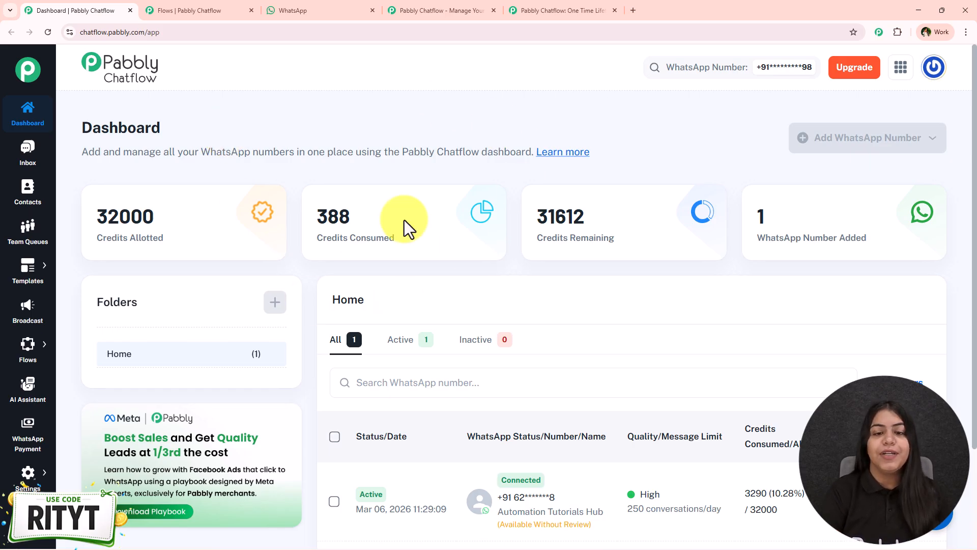
scroll(408, 305, "down", 3)
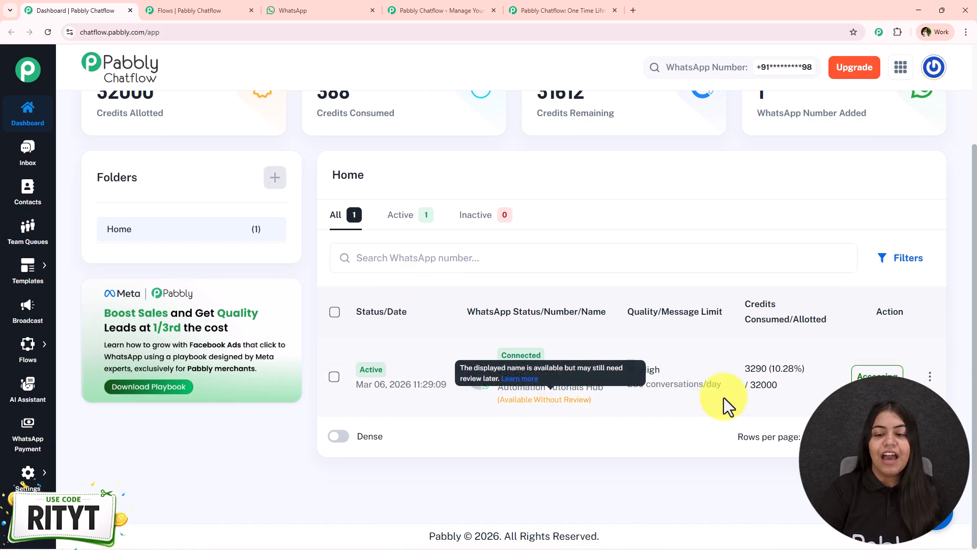
scroll(470, 369, "up", 3)
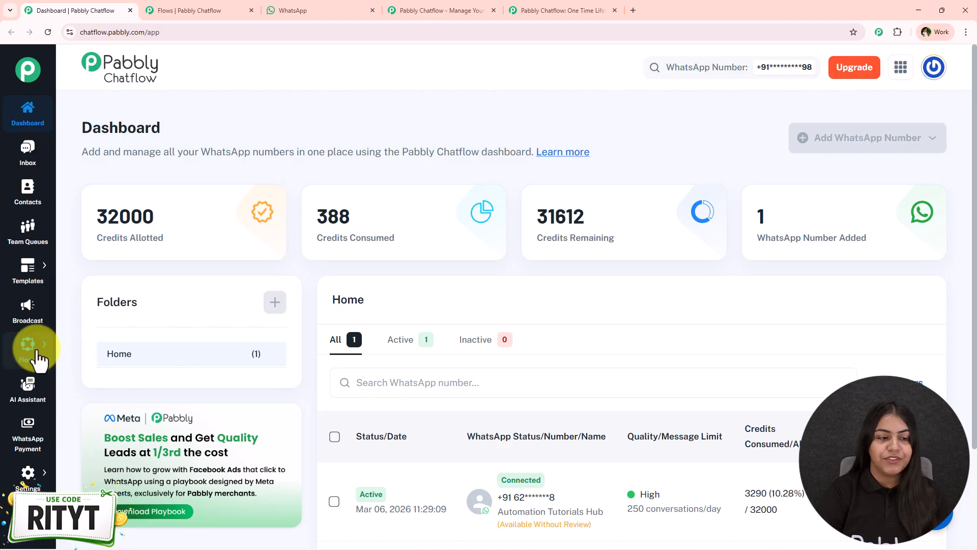
mouse_move(36, 349)
left_click(84, 340)
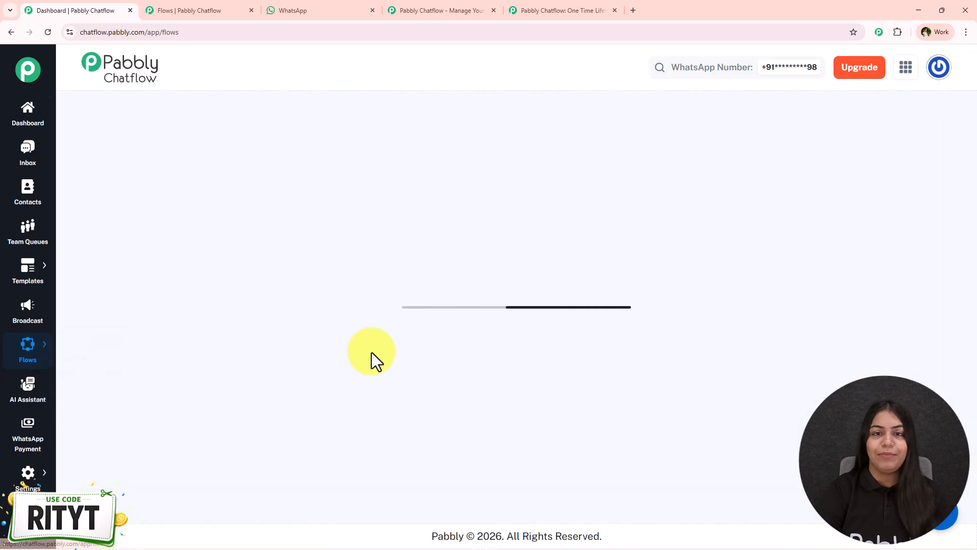
left_click(894, 146)
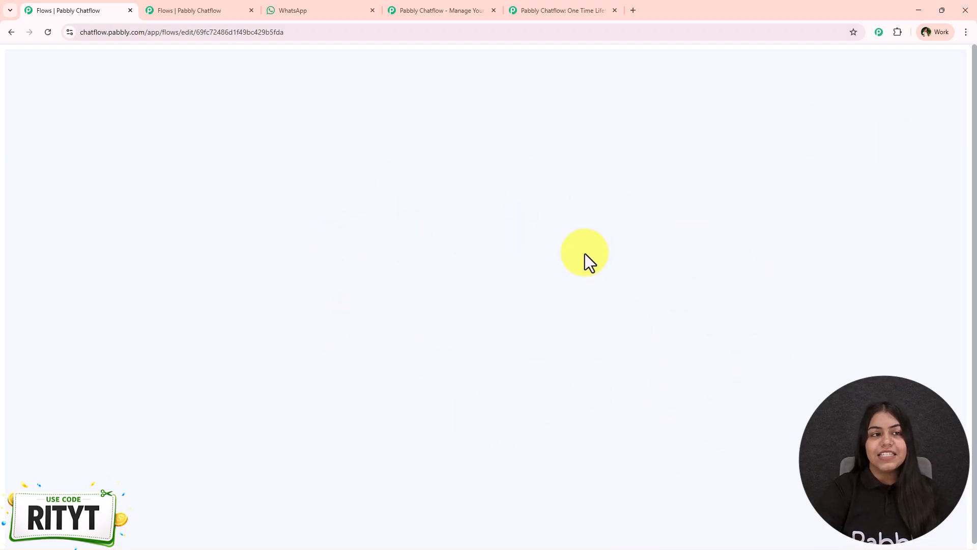
left_click(48, 33)
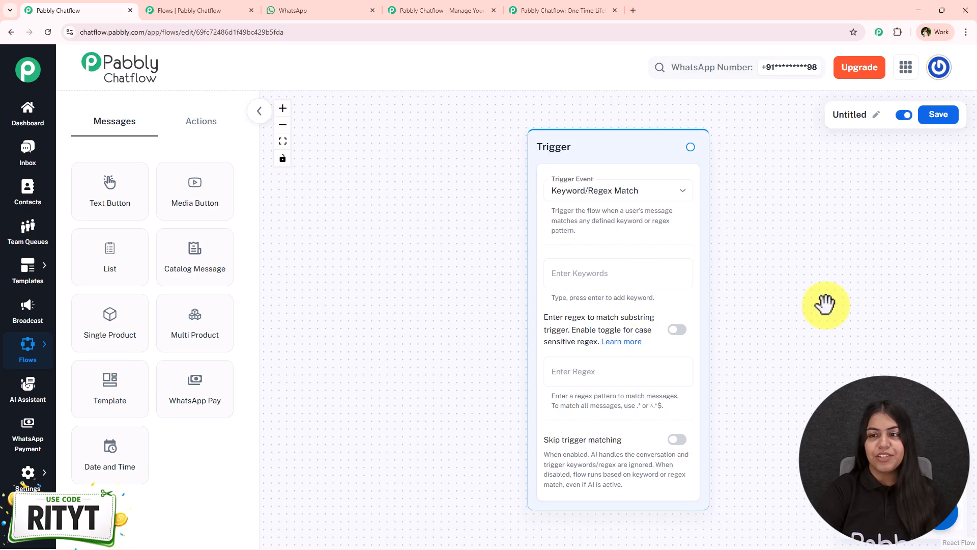
Rename the untitled flow with a title beginning "Chatbot for Online".
left_click(877, 116)
left_click_drag(830, 117, 650, 130)
type("Afternoon")
key("ctrl+z")
type("Ch")
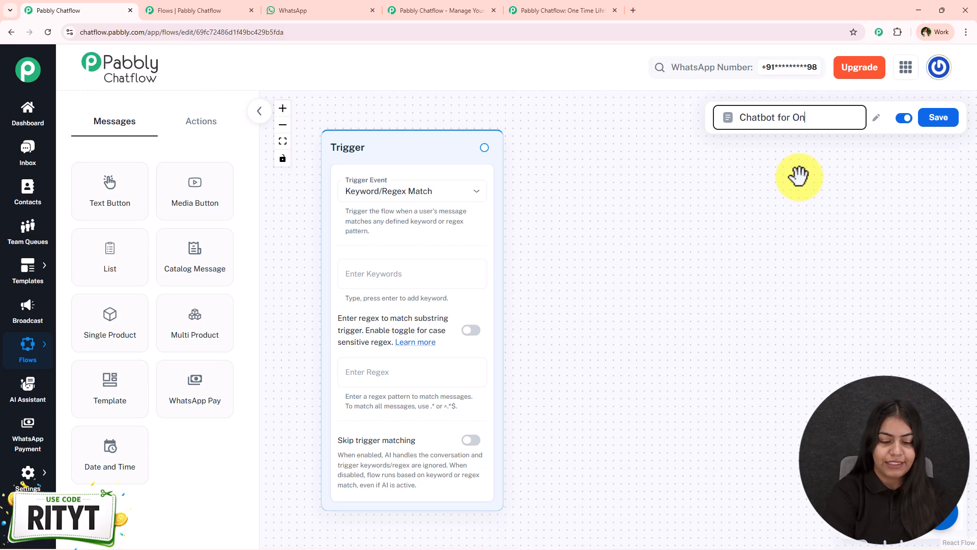
key("Return")
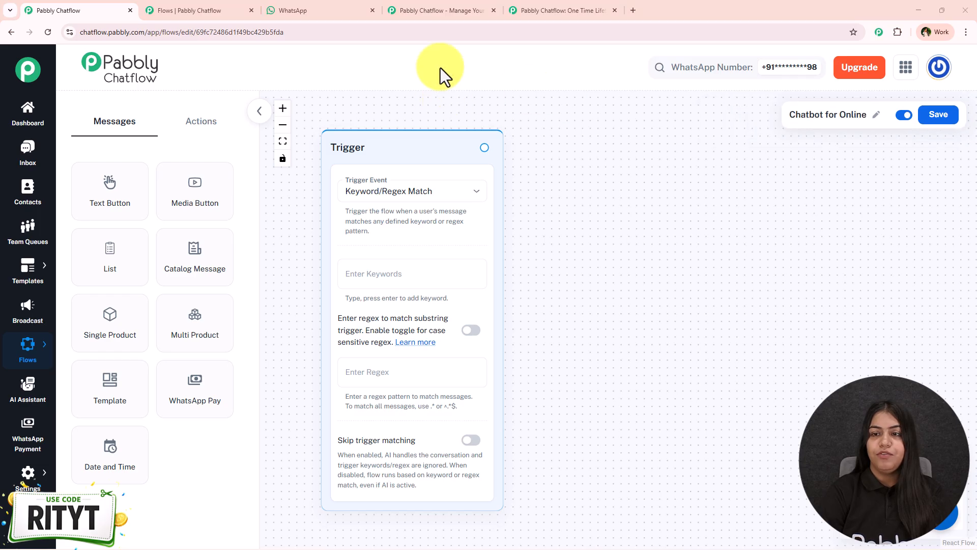
left_click(872, 122)
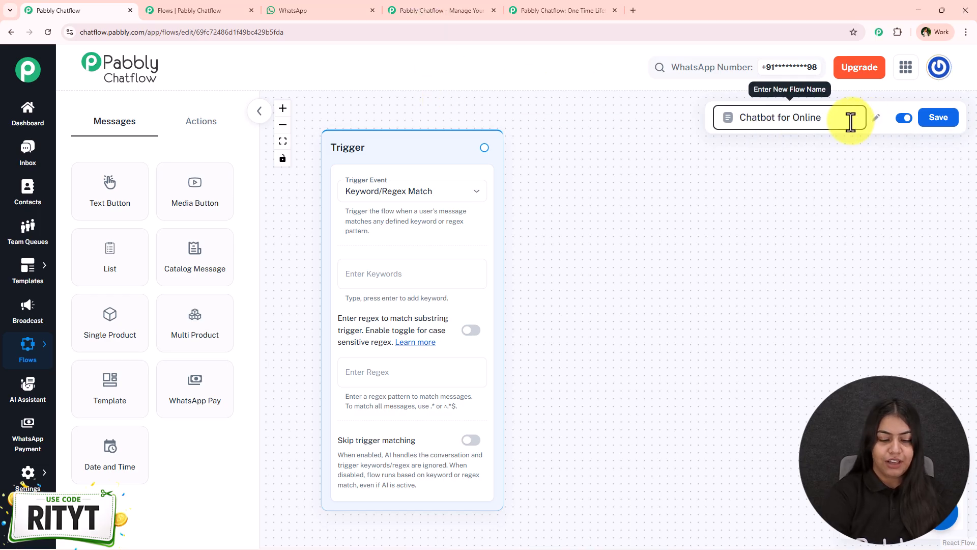
left_click(803, 256)
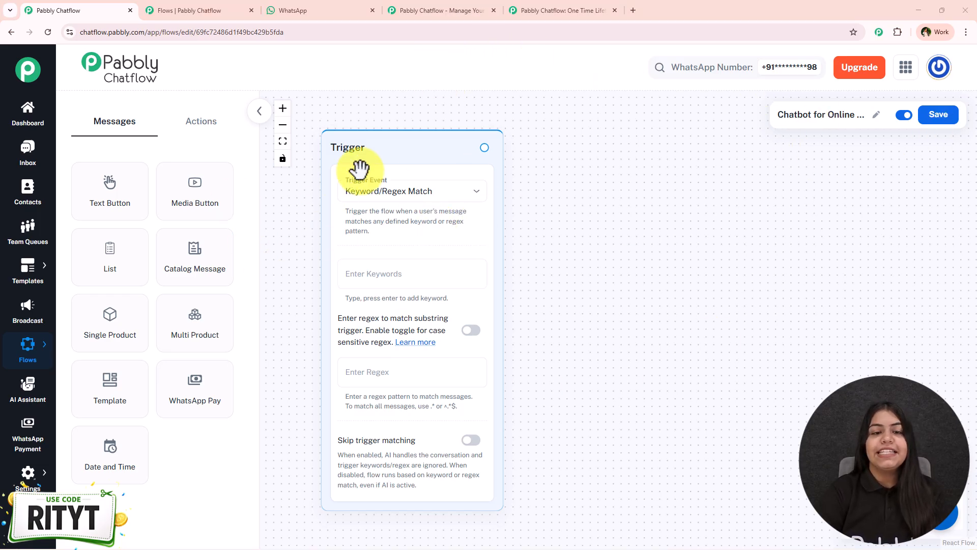
Review the trigger events available for the new flow's Trigger block, from Keyword/Regex Match through Order Received.
left_click(422, 196)
scroll(369, 448, "down", 2)
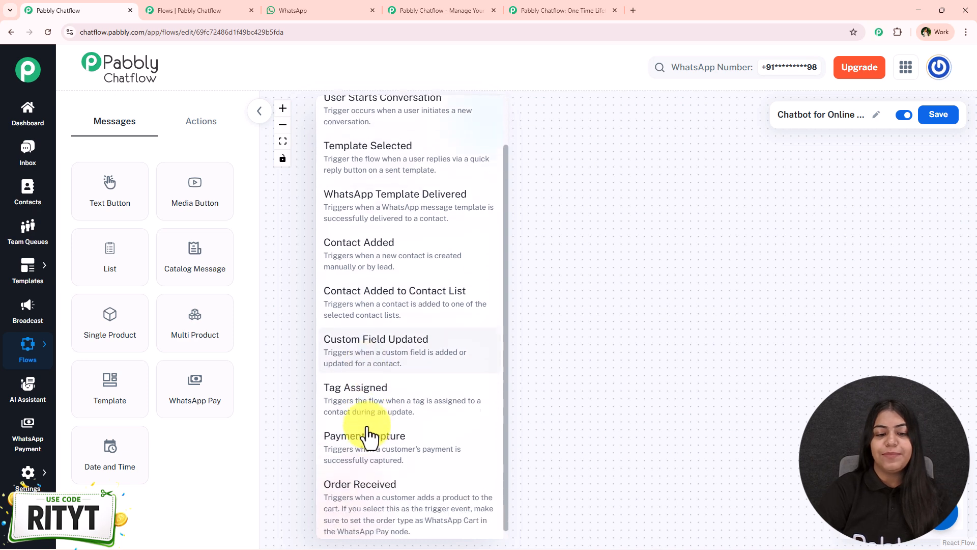
scroll(380, 502, "up", 2)
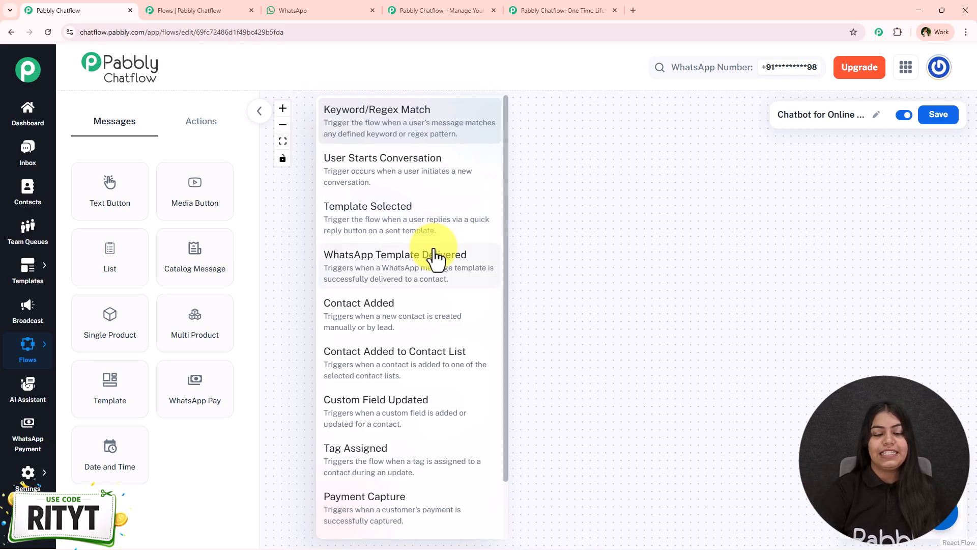
scroll(396, 443, "down", 1)
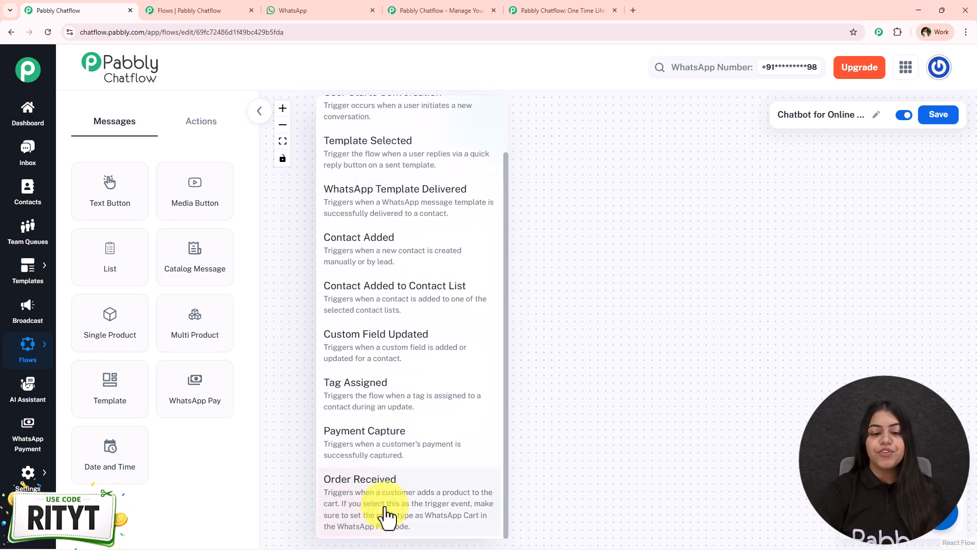
scroll(385, 512, "up", 2)
left_click(632, 186)
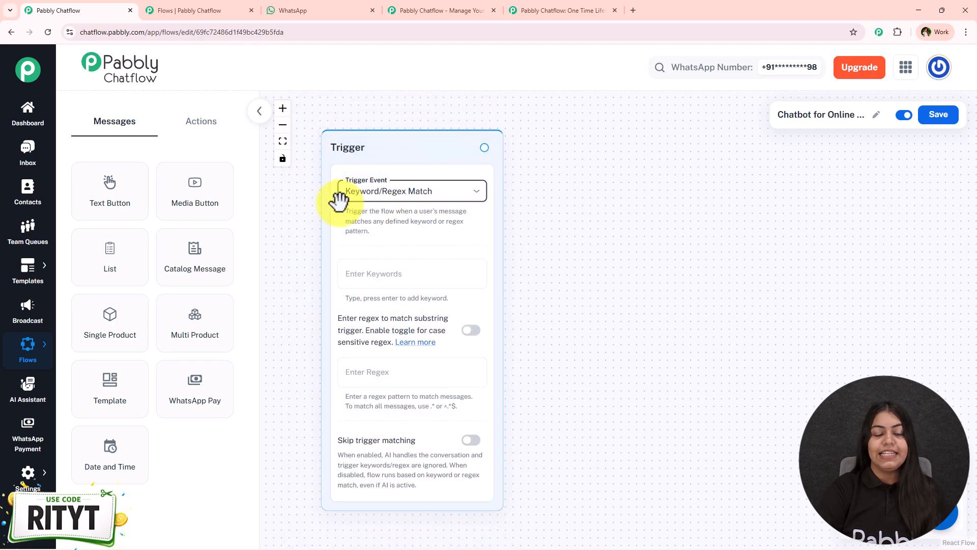
left_click(387, 204)
scroll(401, 297, "down", 1)
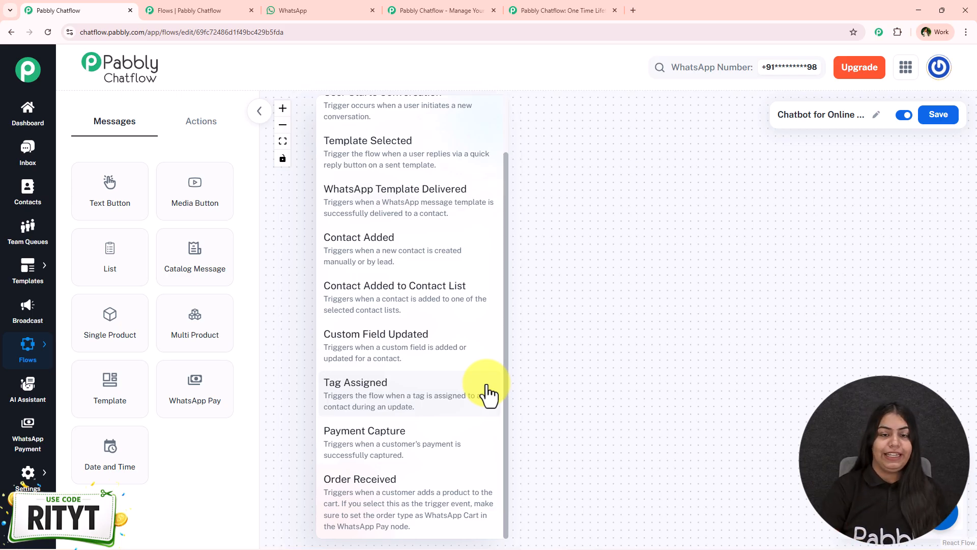
left_click(599, 290)
Check the finished flow's trigger and set the new flow's trigger event to User Starts Conversation.
left_click(204, 8)
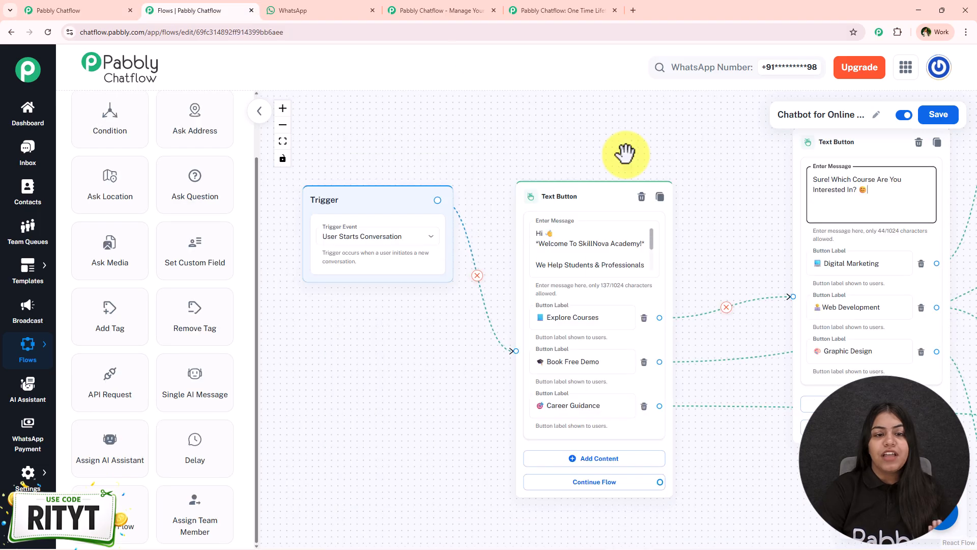
left_click(124, 10)
left_click(415, 194)
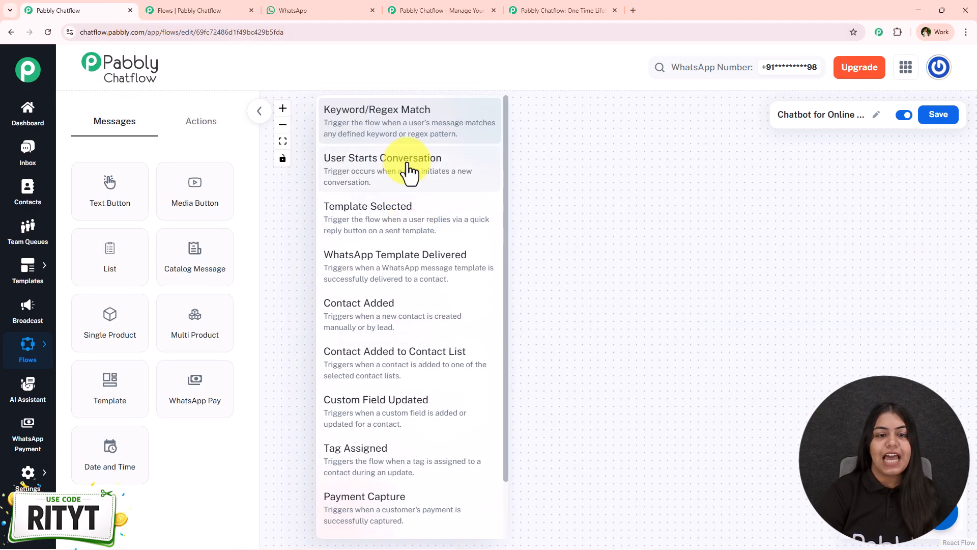
left_click(465, 188)
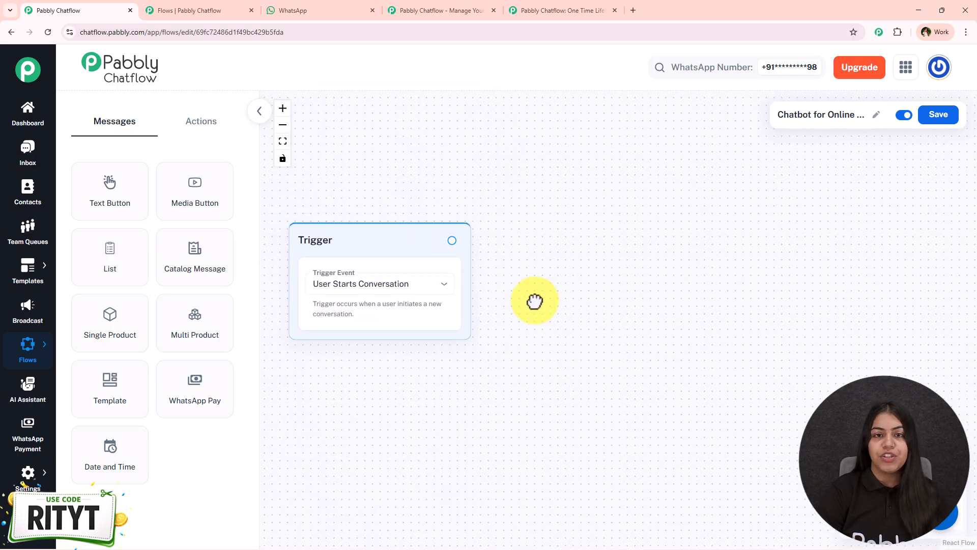
Copy the full SkillNova Academy welcome message from the finished flow's first Text Button block.
left_click(191, 9)
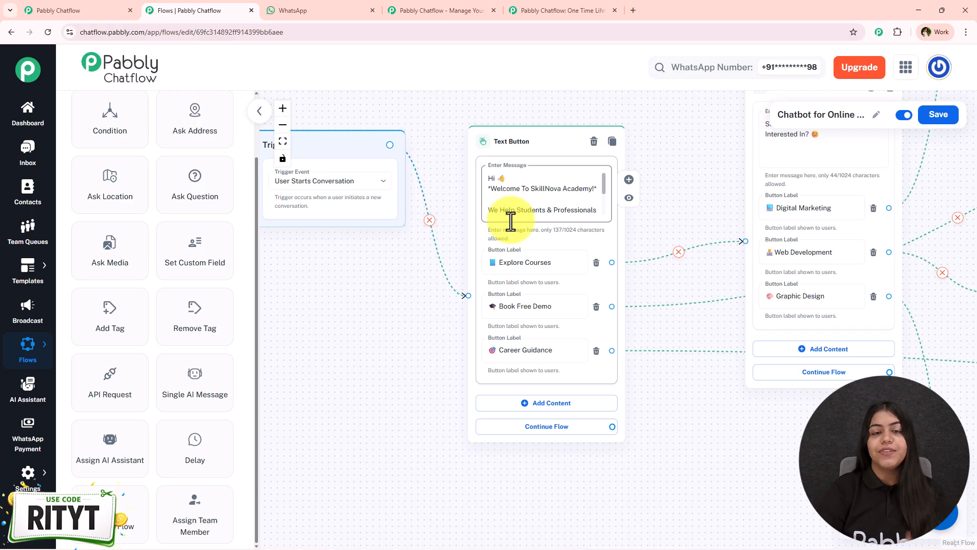
left_click_drag(604, 188, 606, 208)
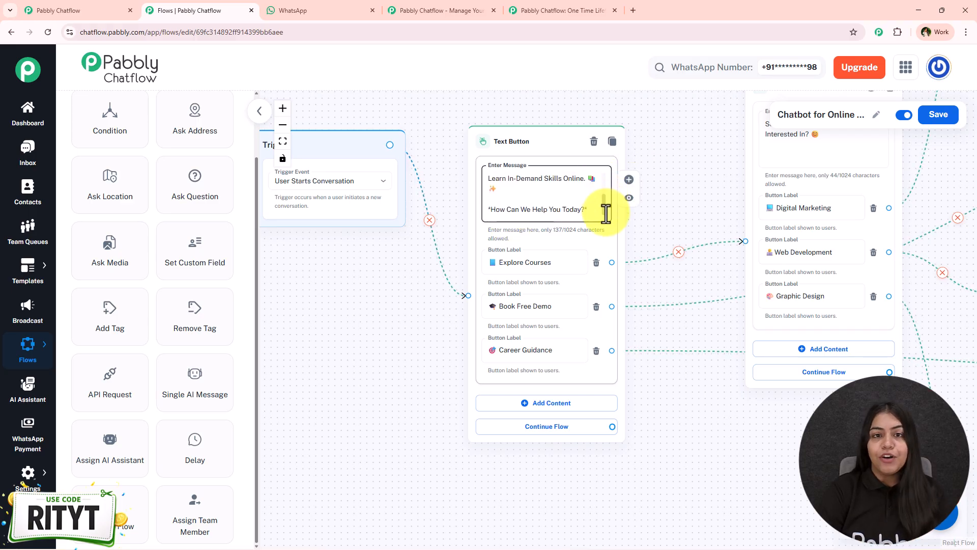
key("ctrl+a")
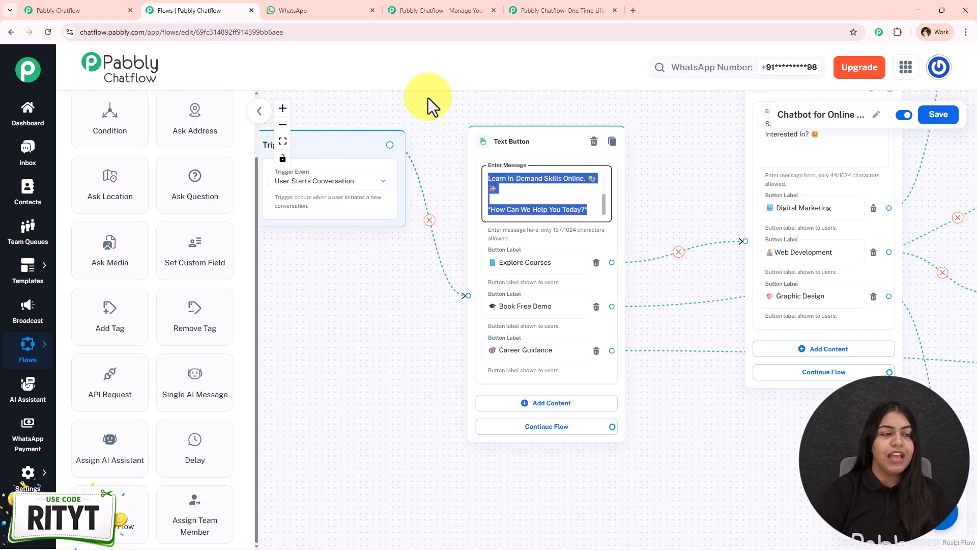
In the new flow, connect a Text Button block to the trigger and paste the copied welcome message into it.
left_click(96, 10)
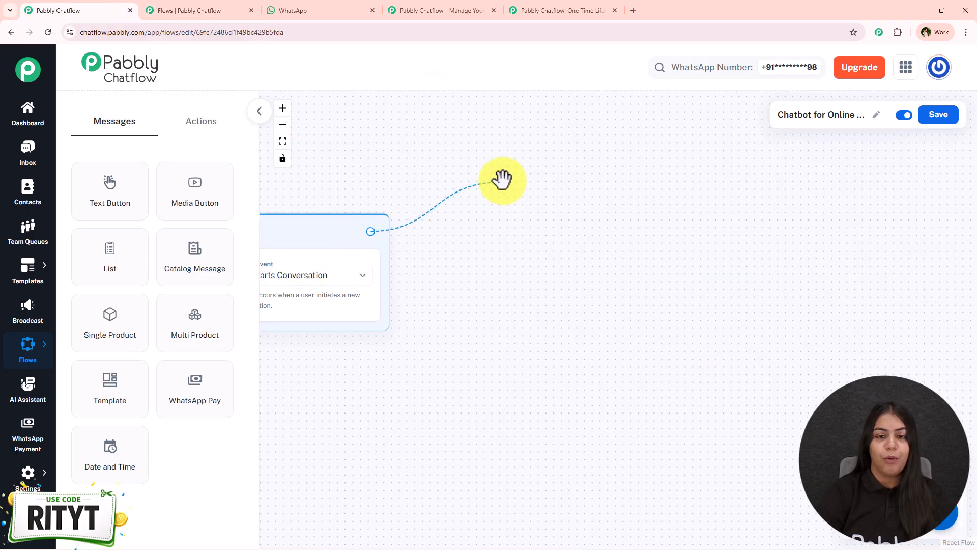
left_click_drag(499, 181, 500, 184)
left_click(547, 218)
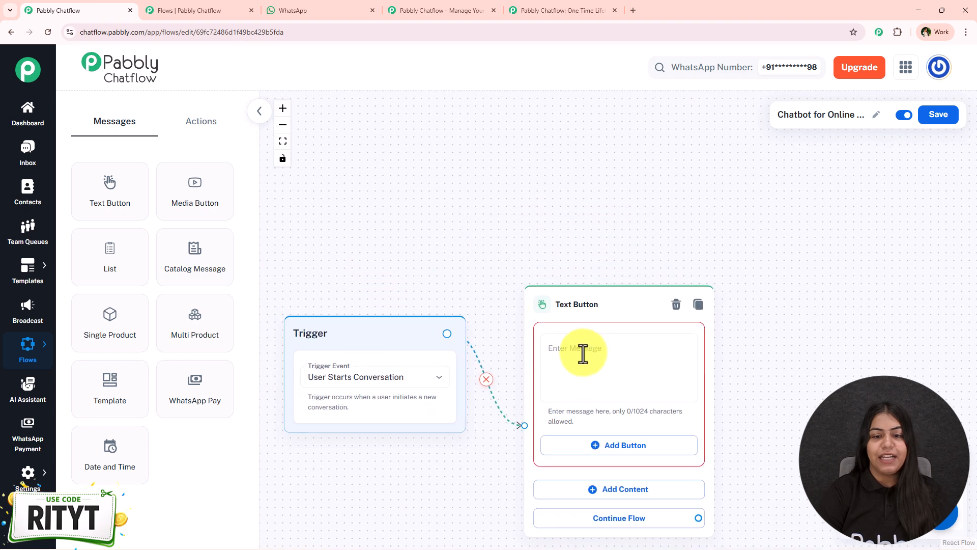
left_click_drag(602, 255, 395, 148)
left_click(453, 262)
key("ctrl+v")
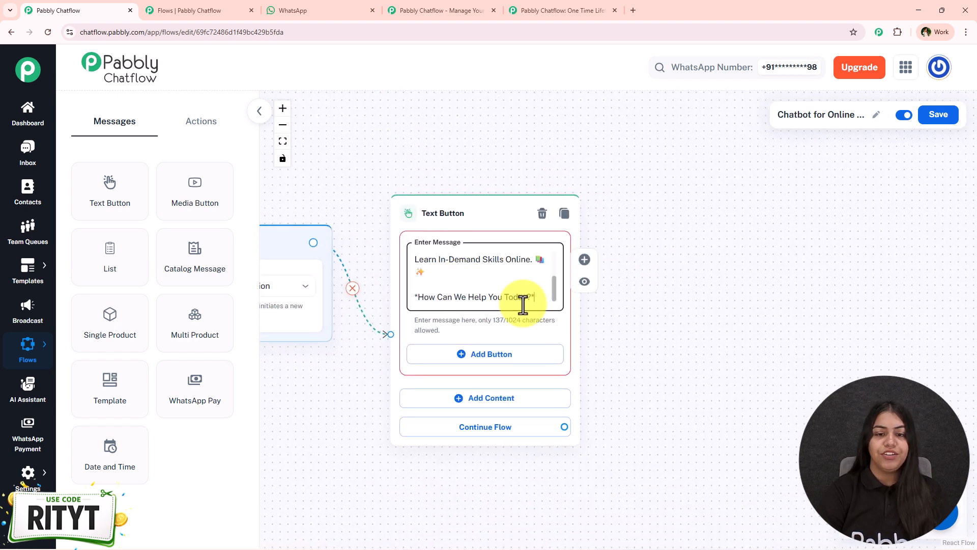
Review the pasted welcome message in the Text Button block and in its message preview, then close the preview.
left_click_drag(554, 284, 549, 239)
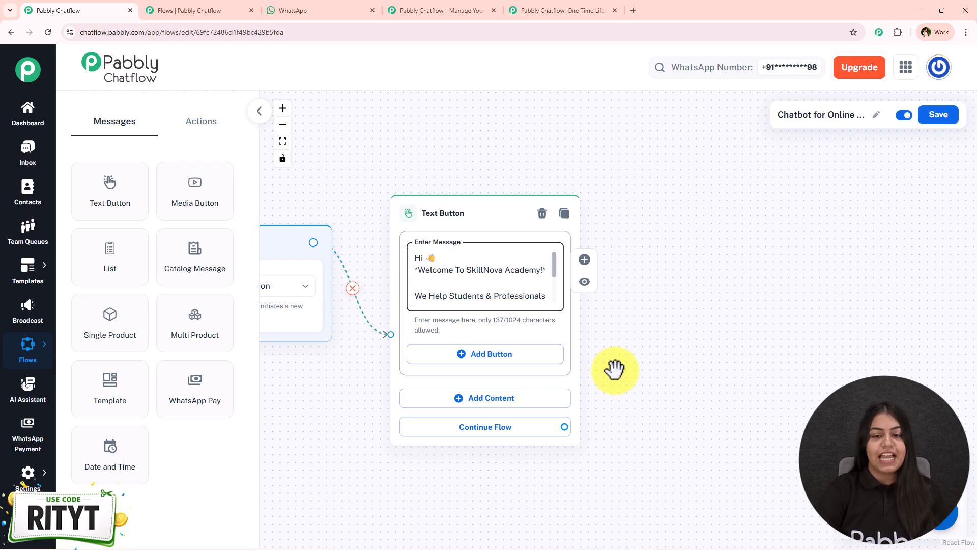
left_click(585, 283)
left_click_drag(752, 121, 903, 245)
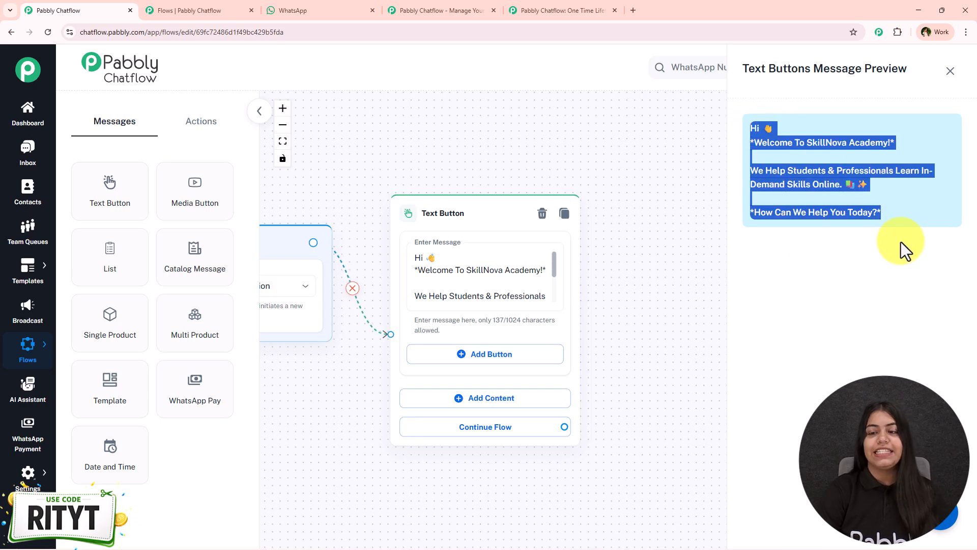
left_click(927, 221)
left_click(950, 71)
Start adding a Quick Reply button to the welcome message and name it "Explore Courses", matching the WhatsApp chat.
left_click_drag(579, 294, 515, 242)
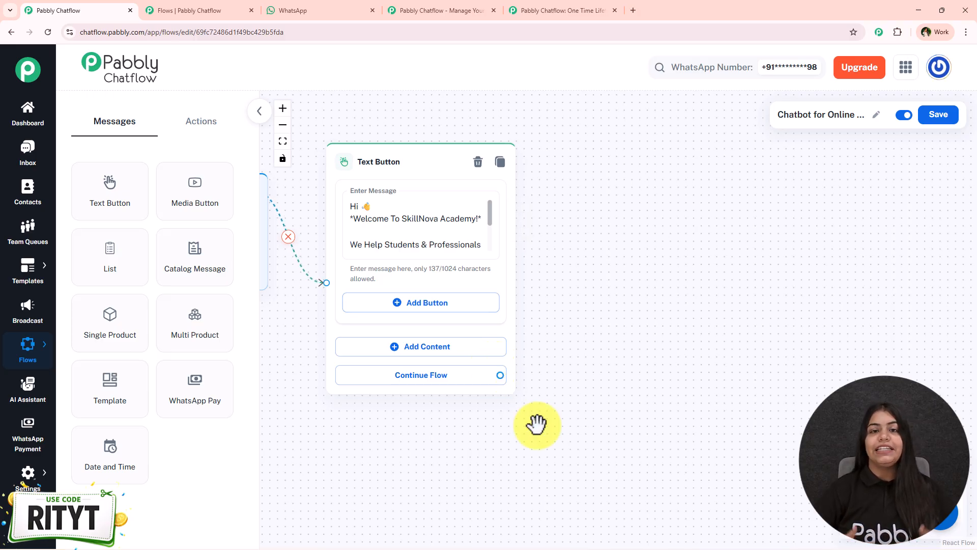
left_click(437, 304)
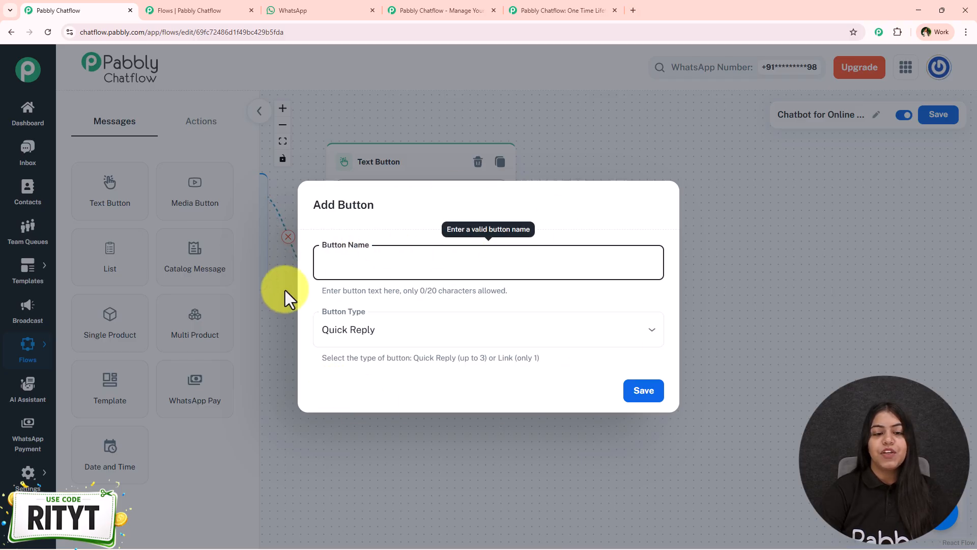
left_click(329, 10)
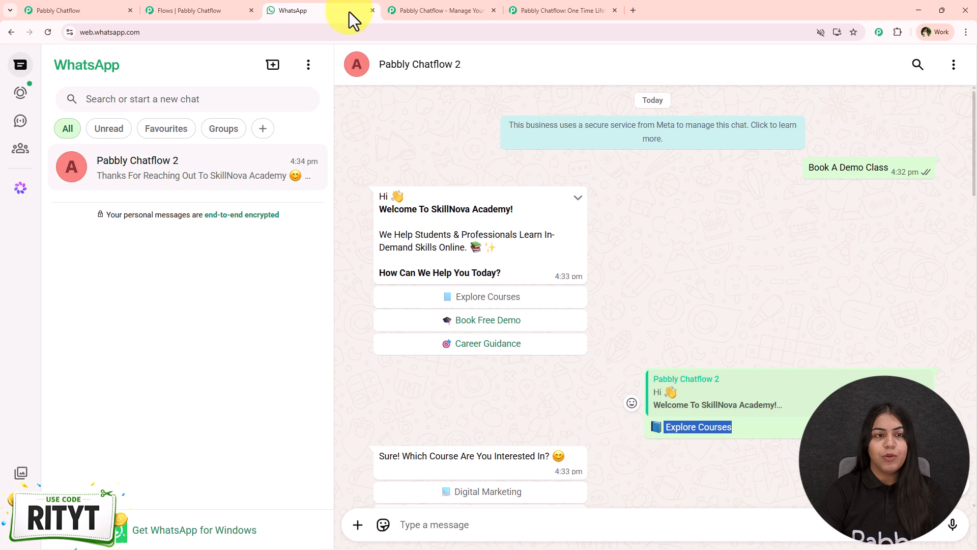
left_click(196, 11)
left_click(99, 7)
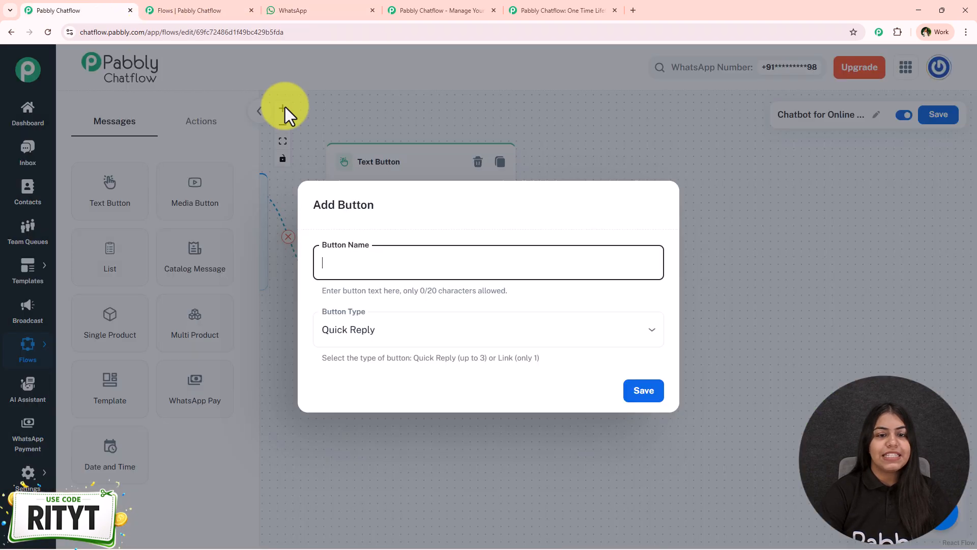
type("Explore Courses")
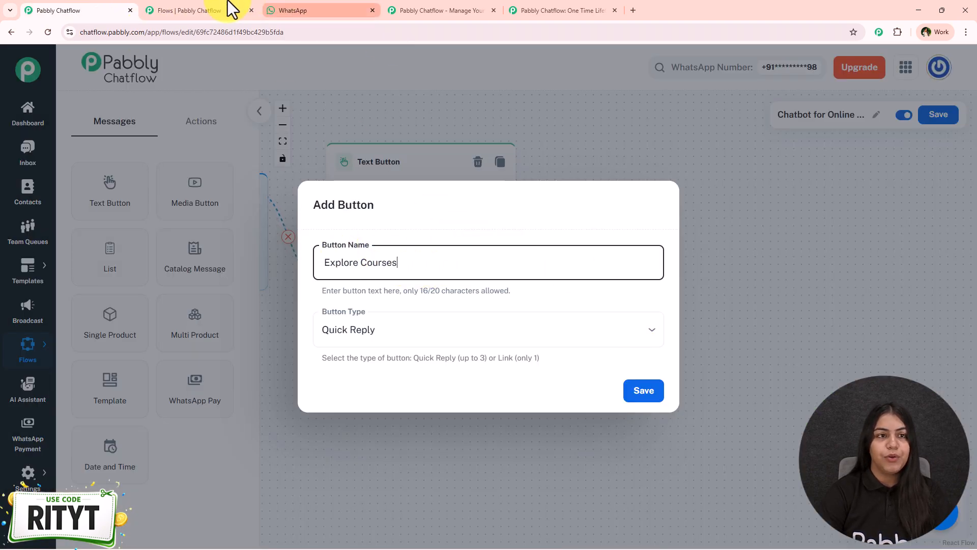
Check the Explore Courses button's settings in the finished flow and close its dialog by saving.
left_click(247, 9)
left_click(524, 273)
double_click(384, 249)
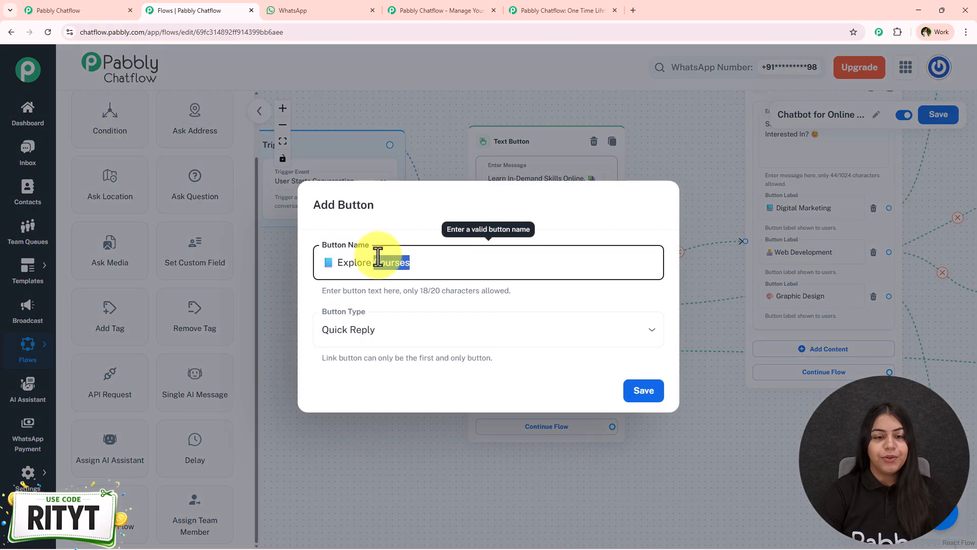
left_click(635, 395)
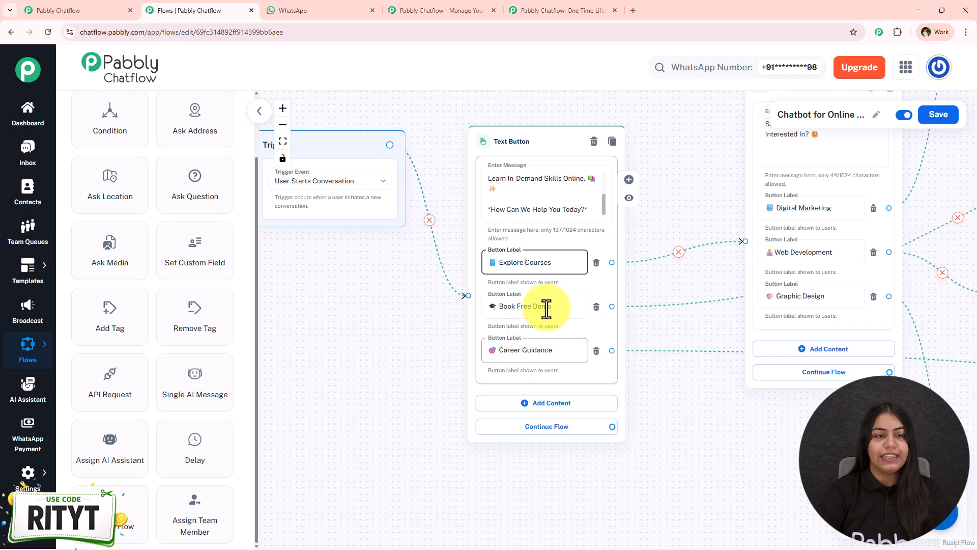
Name the welcome message's first Quick Reply button "📘 Explore Courses" using the finished flow's label, and save it.
left_click(110, 4)
triple_click(474, 268)
type("📘 Explore Courses")
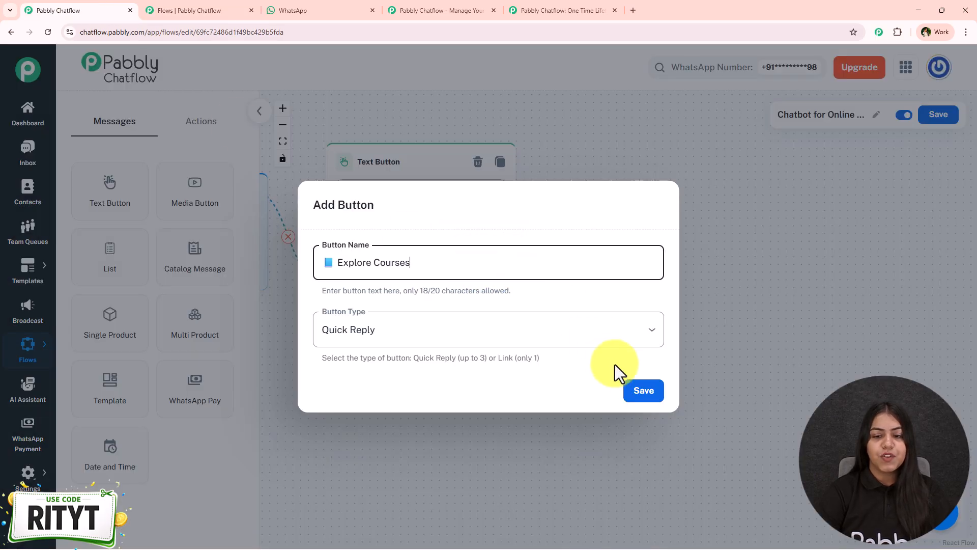
left_click(638, 385)
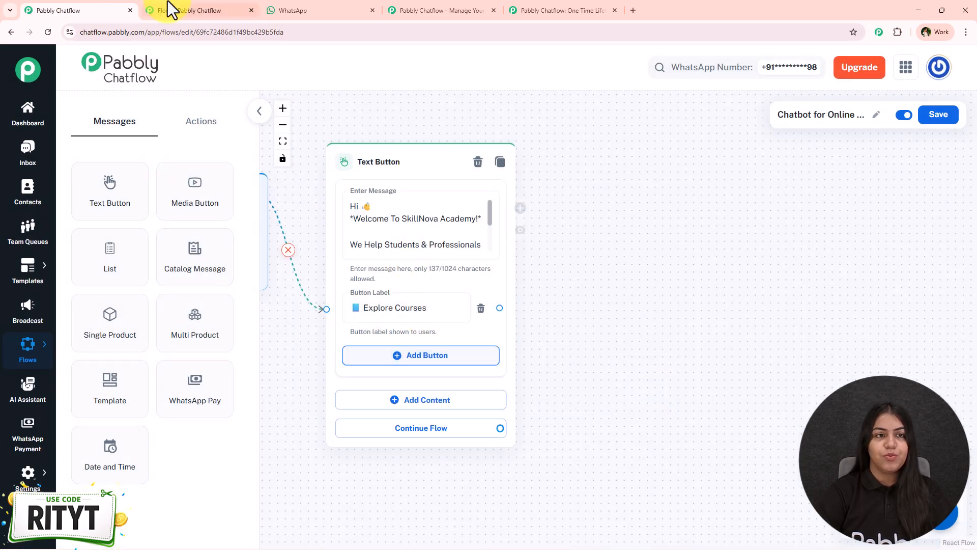
Add a Quick Reply button "🎓 Book Free Demo" to the welcome message, copying its name from the finished flow.
left_click(170, 7)
left_click(560, 311)
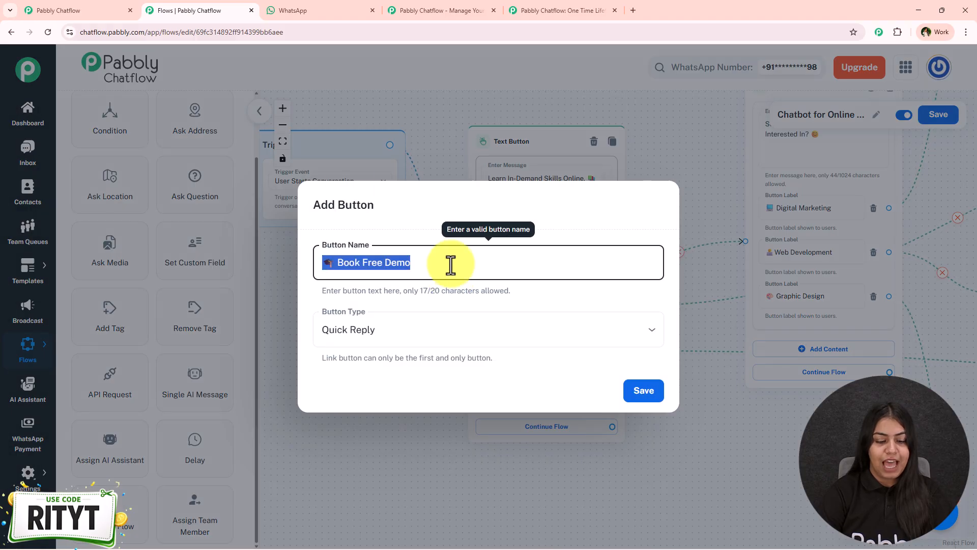
left_click(57, 8)
left_click(402, 357)
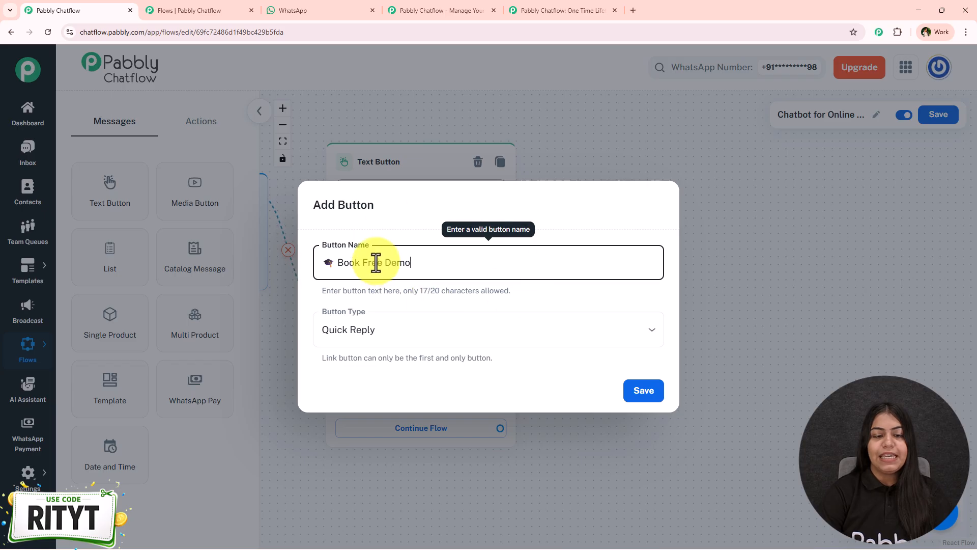
left_click(389, 330)
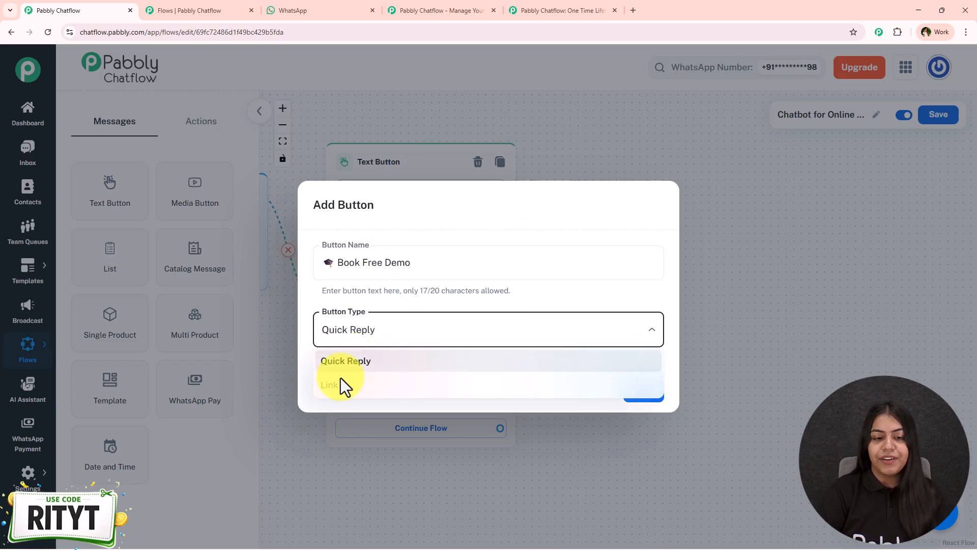
left_click(591, 361)
left_click(642, 401)
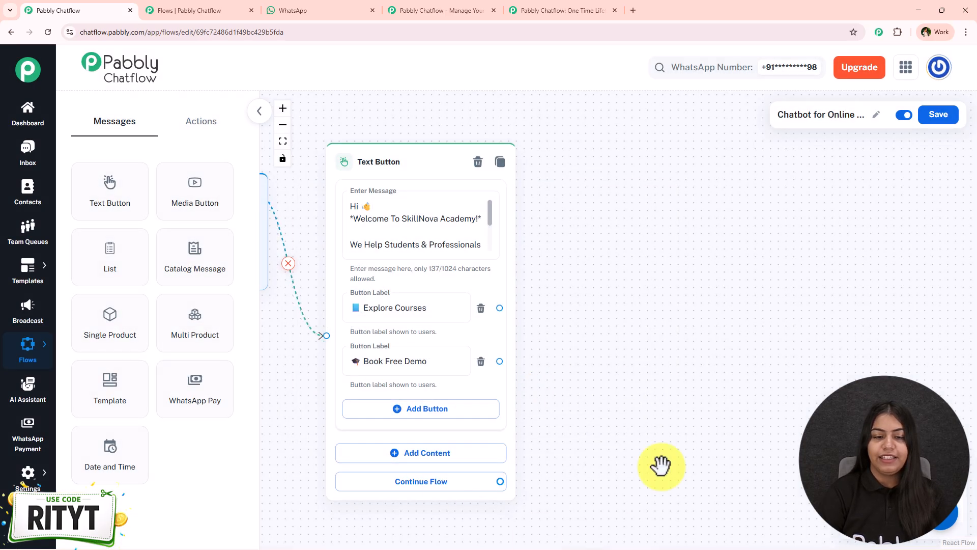
Copy "🎯 Career Guidance" from the finished flow and add it as the welcome message's third Quick Reply button.
left_click(223, 17)
left_click(604, 448)
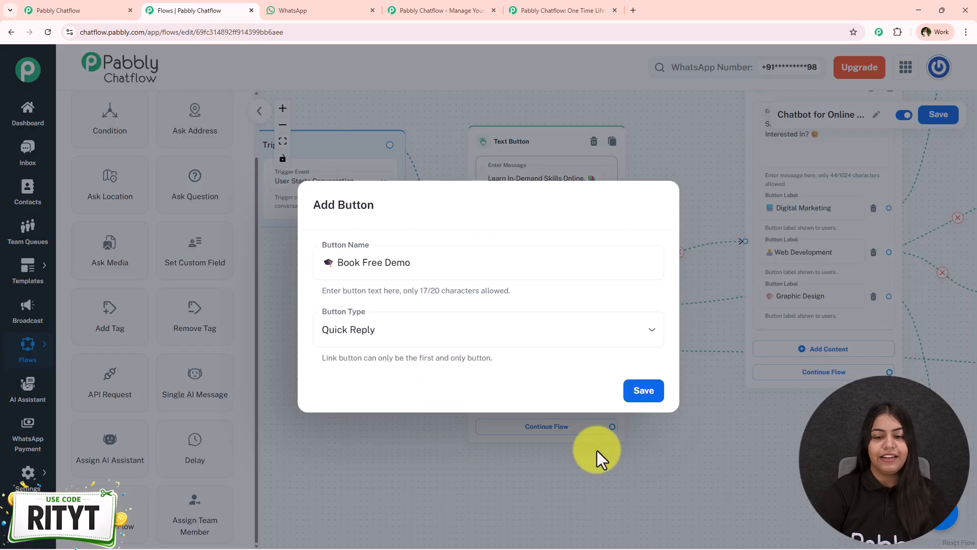
left_click(509, 351)
key("ctrl+a")
key("ctrl+c")
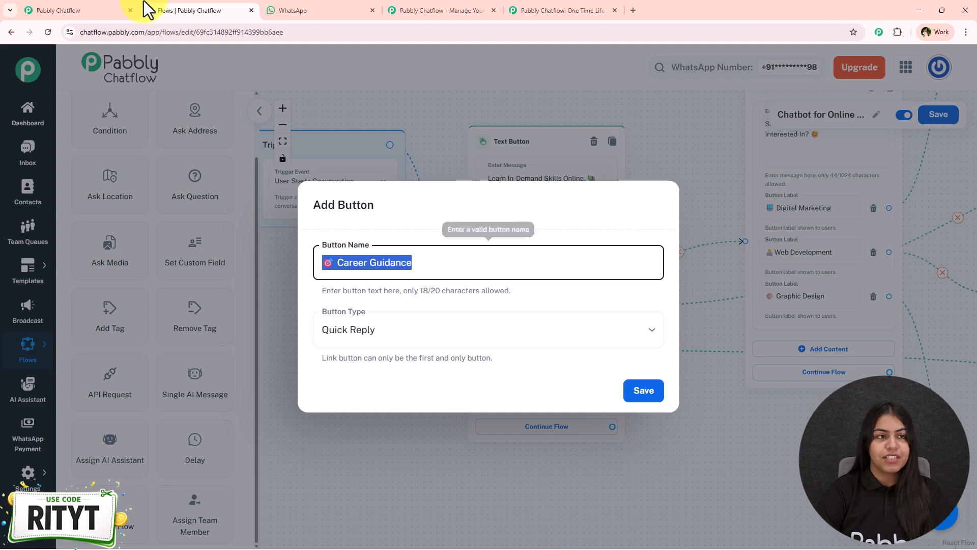
left_click(82, 10)
left_click(421, 408)
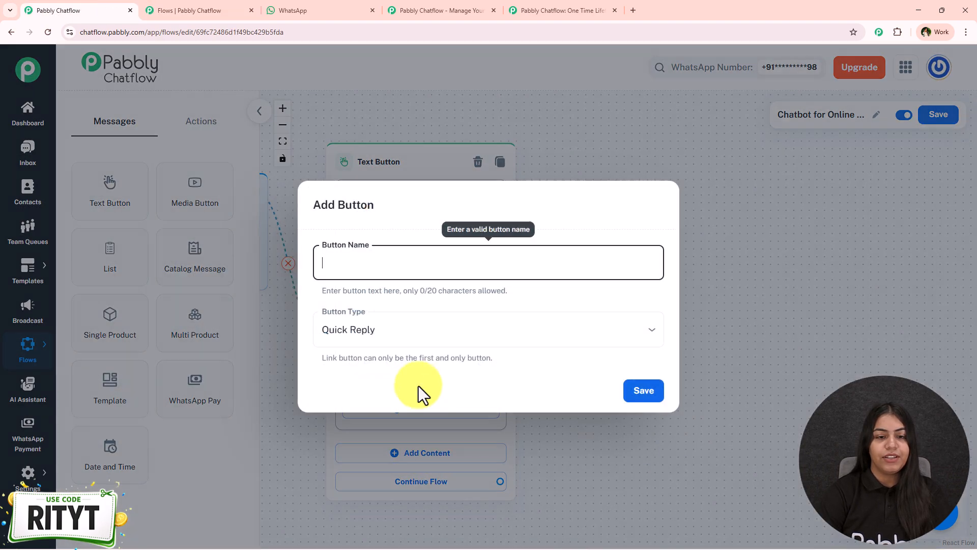
key("ctrl+v")
left_click(643, 390)
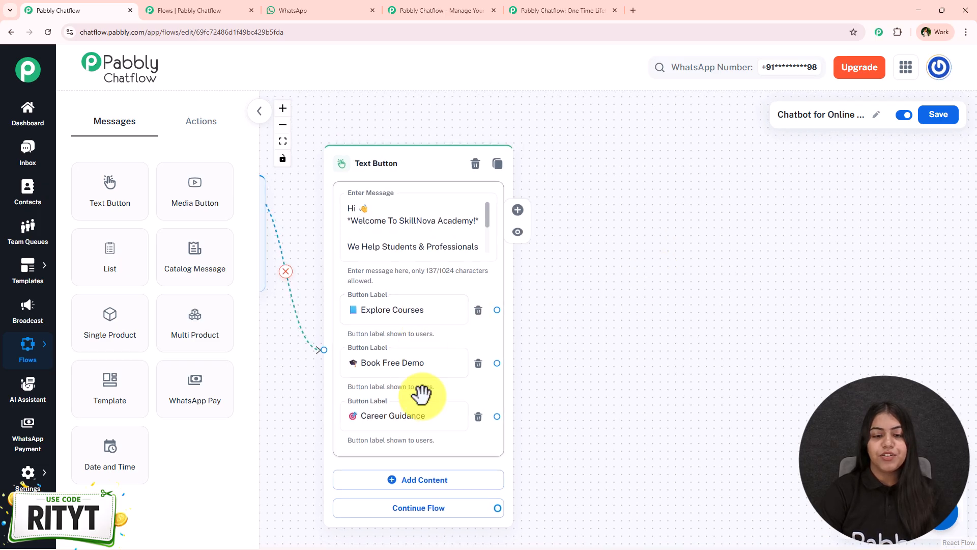
Connect a new Text Button block to the Explore Courses button and place it above and beside the welcome block.
left_click_drag(564, 325, 513, 347)
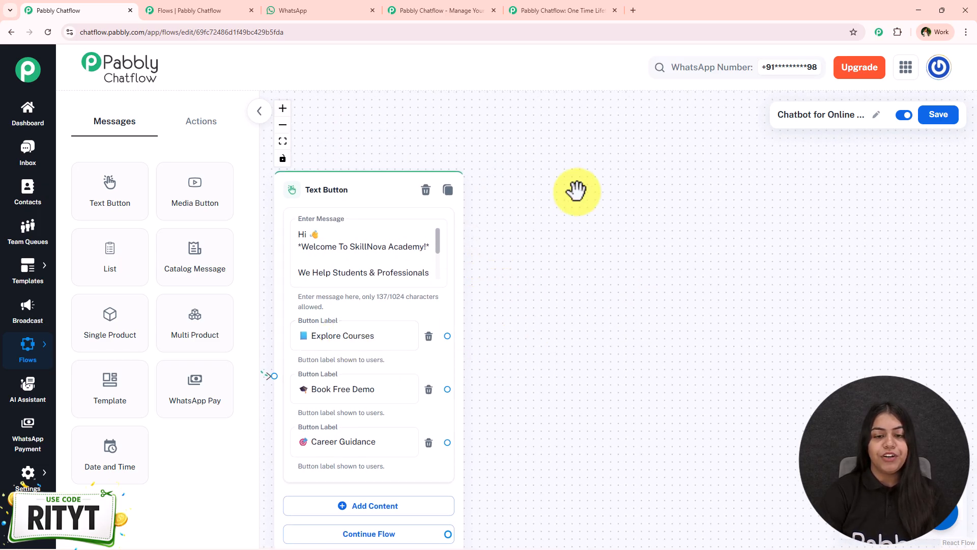
left_click_drag(448, 336, 543, 145)
left_click(559, 182)
left_click_drag(637, 301, 681, 179)
scroll(454, 224, "down", 5)
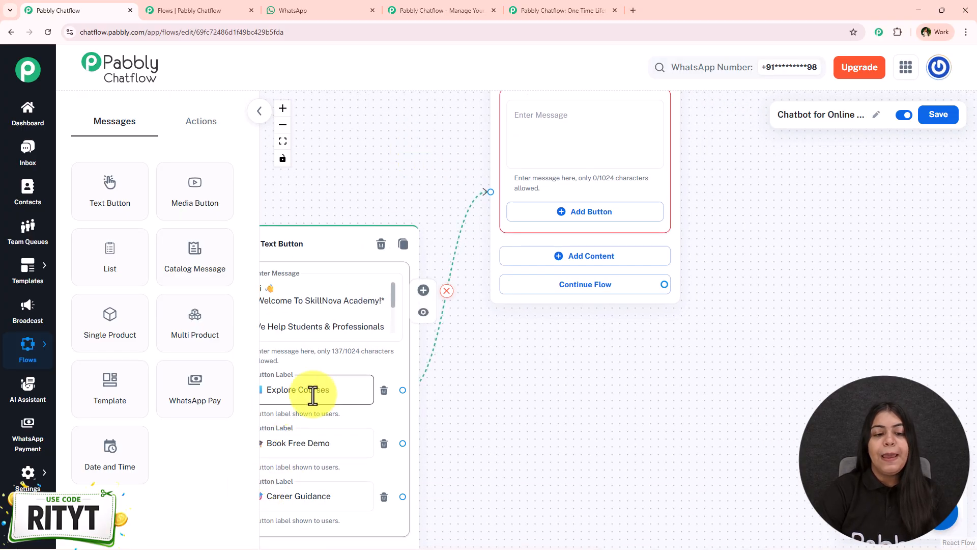
Copy "Sure! Which Course Are You Interested In? 😊" from the WhatsApp chat into the new Text Button block's message.
left_click(359, 10)
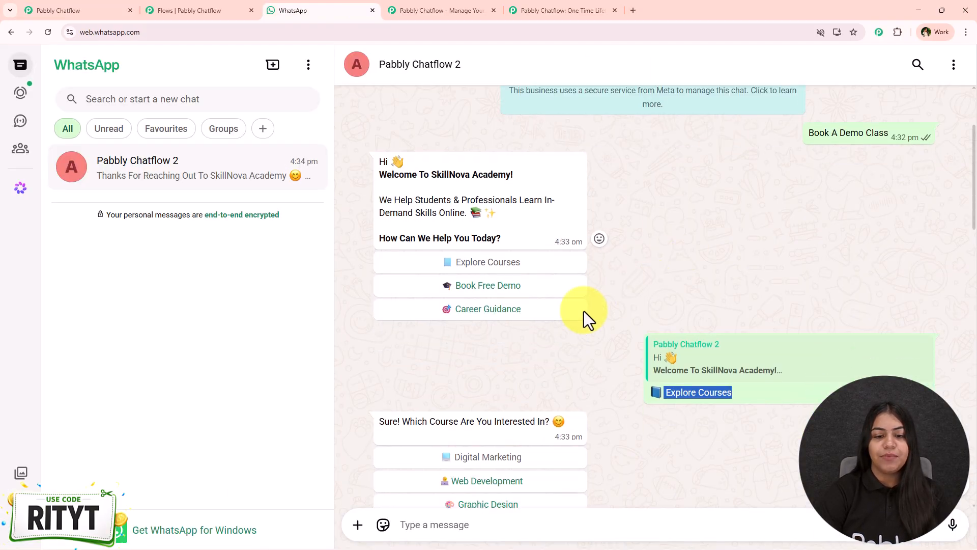
scroll(662, 305, "down", 5)
left_click_drag(379, 151, 581, 148)
key("ctrl+c")
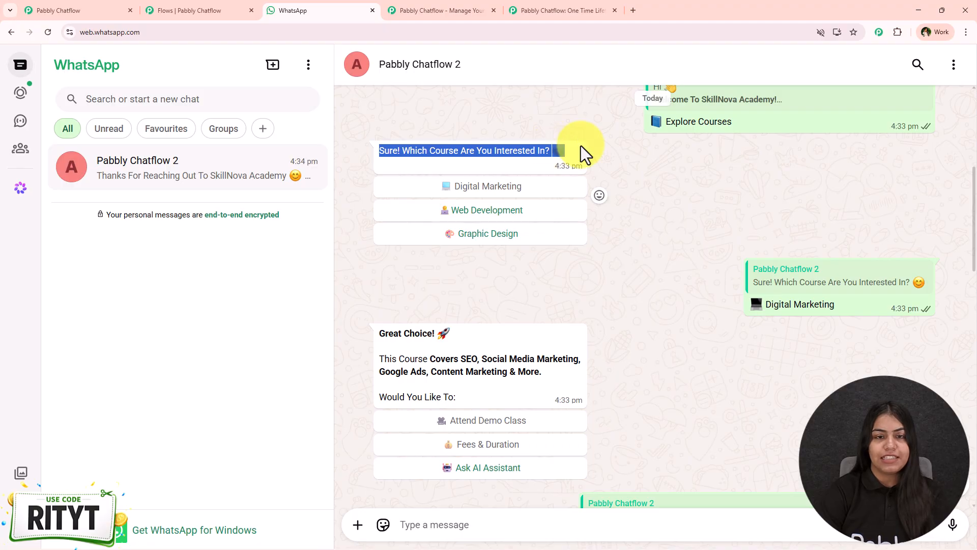
left_click(173, 10)
left_click(123, 12)
left_click(550, 164)
key("ctrl+v")
left_click_drag(525, 371, 584, 486)
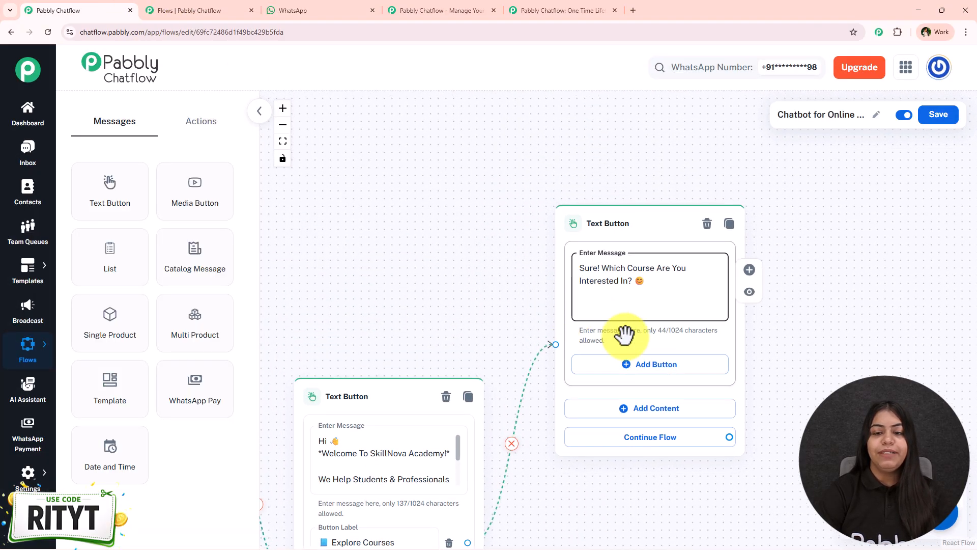
Add a Quick Reply button "Digital Marketing" to the course question block, copying its name and emoji from the finished flow.
left_click(650, 365)
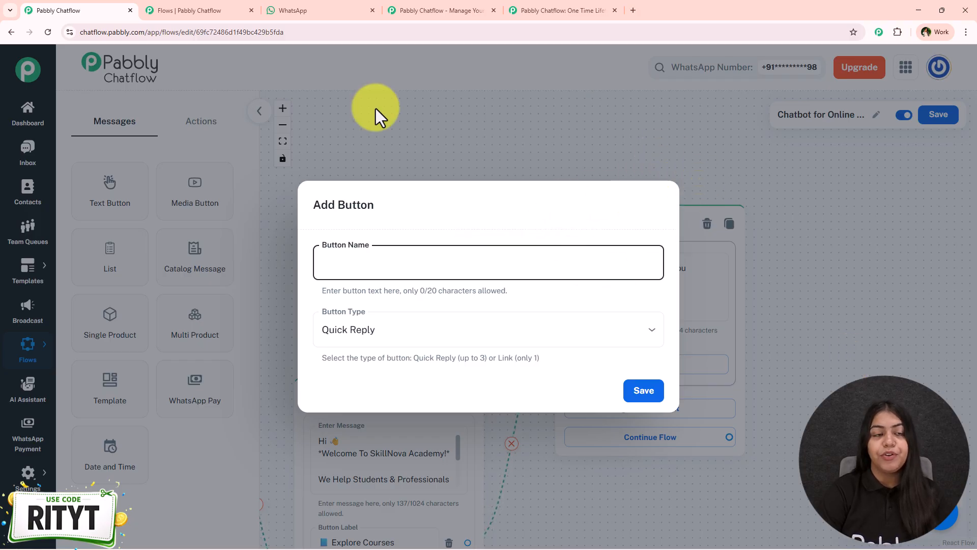
left_click(194, 10)
left_click(741, 459)
left_click_drag(742, 476, 294, 517)
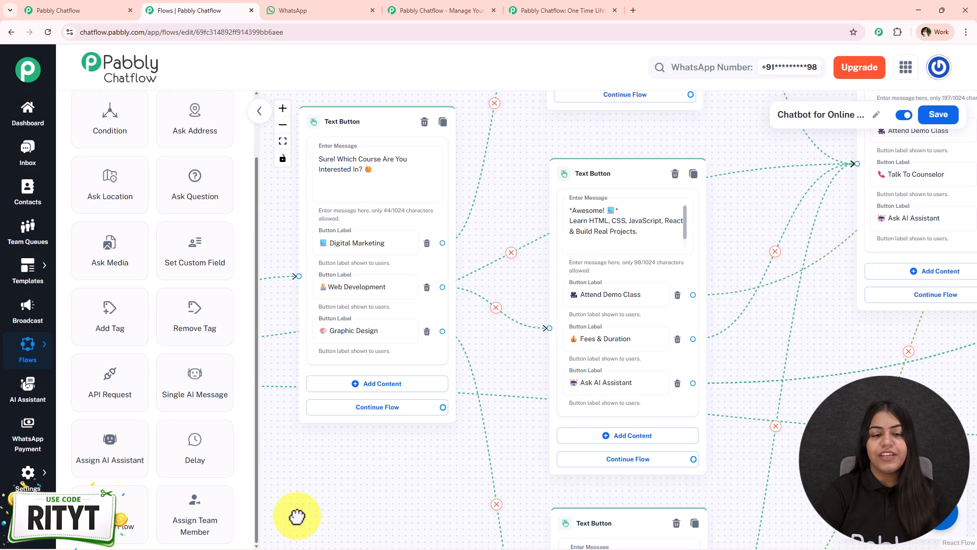
scroll(395, 427, "up", 3)
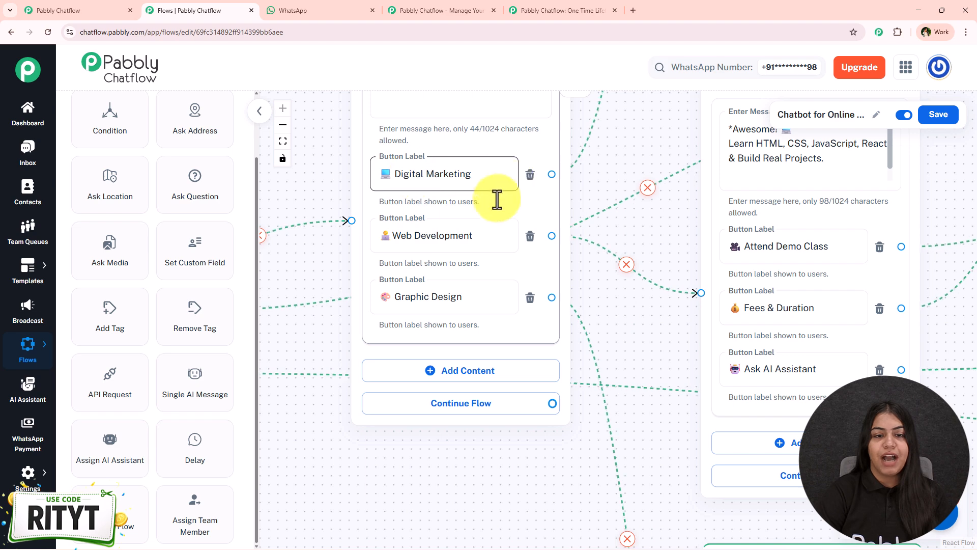
left_click(476, 175)
key("ctrl+c")
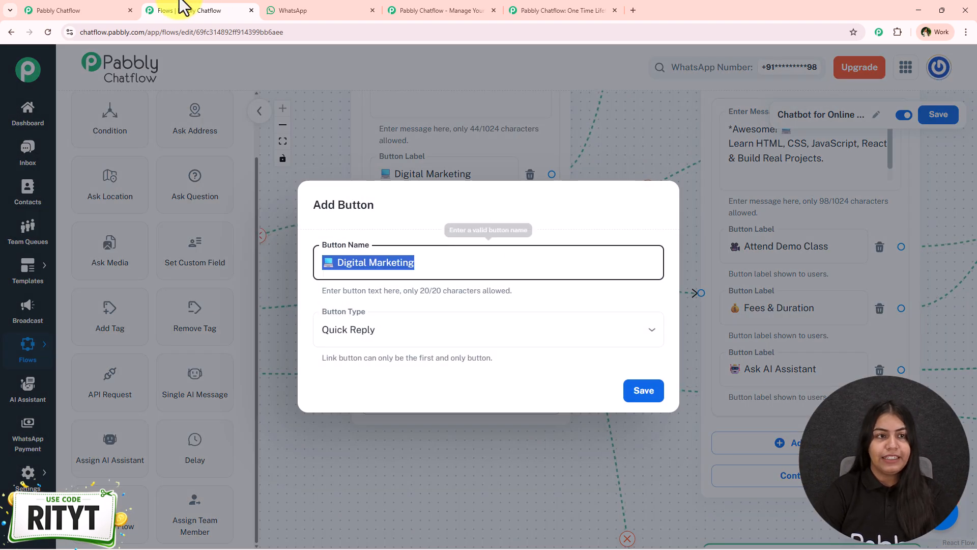
left_click(109, 9)
key("ctrl+v")
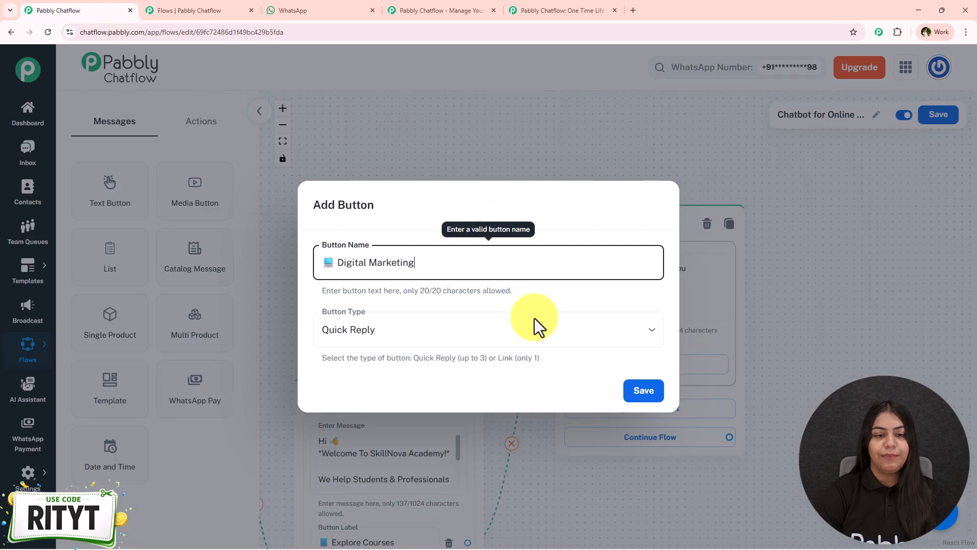
left_click(640, 394)
Add "Web Development" as the course question's second Quick Reply button, with the label copied from the finished flow.
left_click_drag(792, 338, 694, 246)
left_click(545, 287)
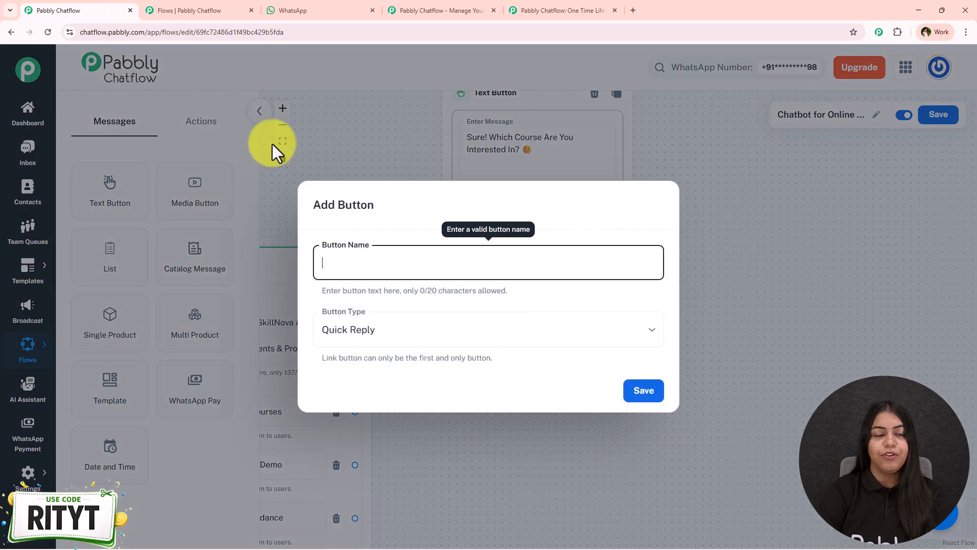
left_click(184, 10)
key("Escape")
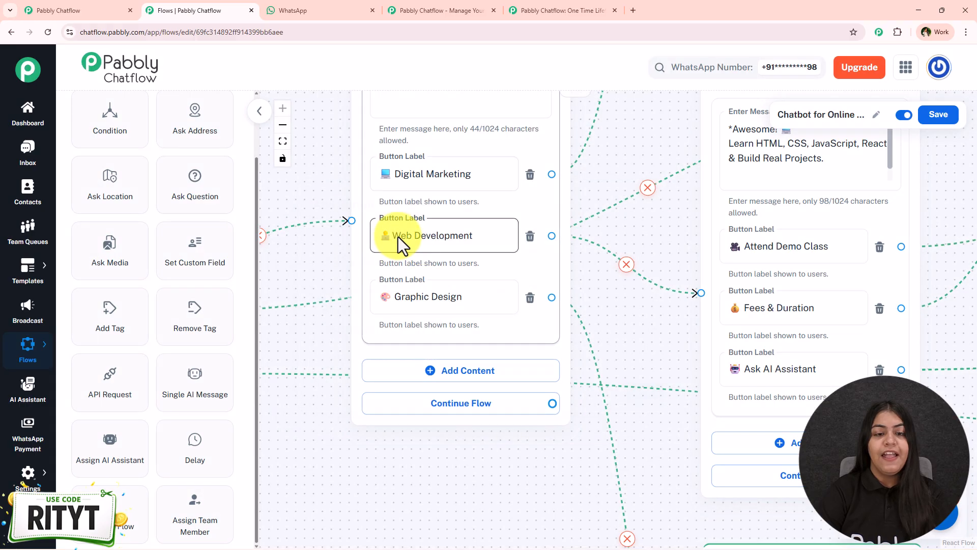
left_click(397, 237)
key("ctrl+c")
left_click(100, 11)
left_click(497, 260)
key("ctrl+v")
left_click(644, 391)
Copy the "Graphic Design" label from the finished flow and save it as the course question's third Quick Reply button.
left_click(184, 10)
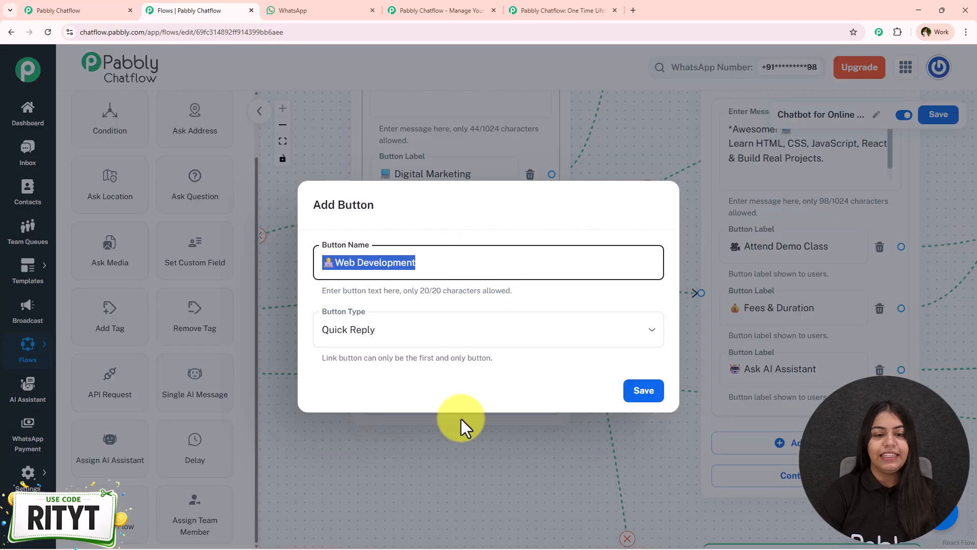
left_click(460, 425)
left_click(435, 297)
triple_click(456, 295)
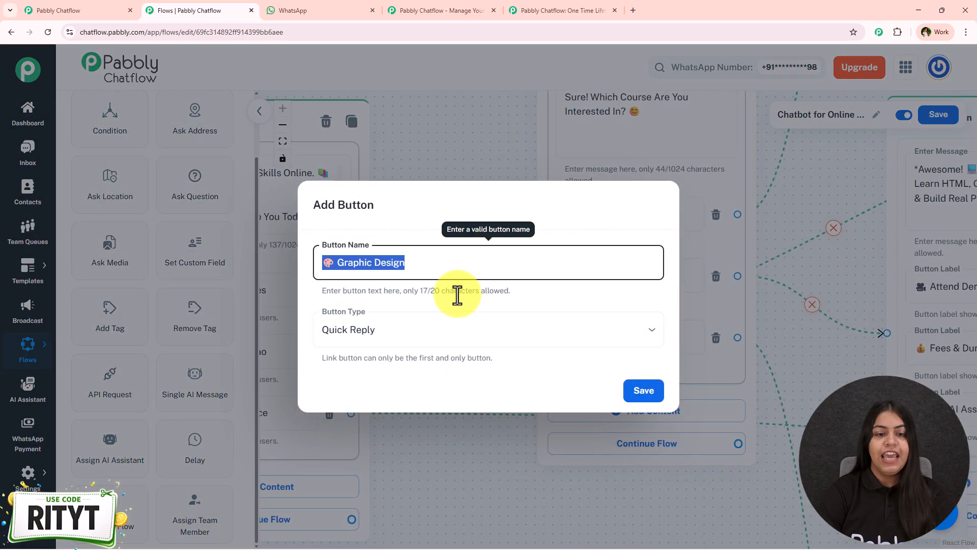
key("ctrl+c")
left_click(651, 389)
left_click(90, 11)
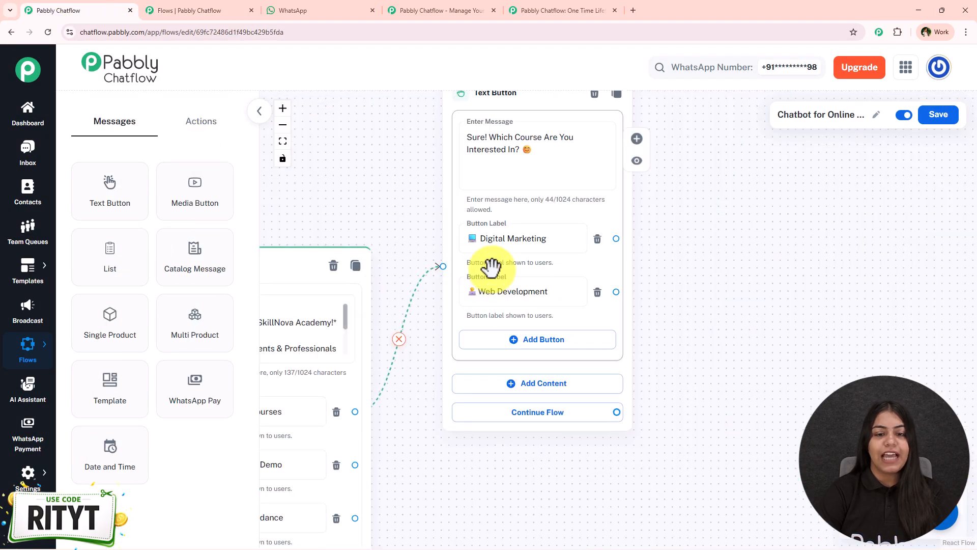
left_click(506, 338)
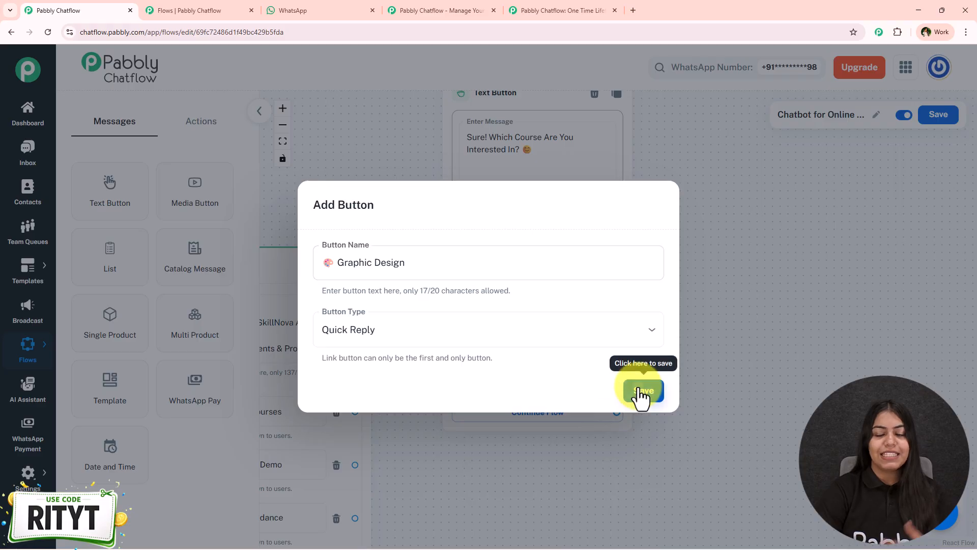
left_click(642, 392)
left_click_drag(706, 358, 692, 361)
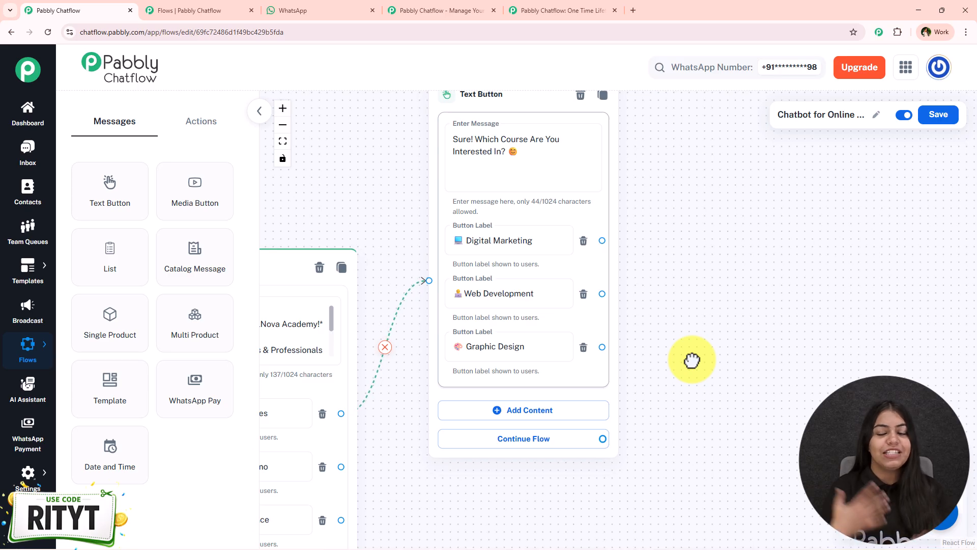
Connect a new Text Button block to the Digital Marketing button and place it above and beside the course question block.
left_click(689, 358)
left_click_drag(777, 238, 725, 360)
left_click_drag(472, 223, 501, 138)
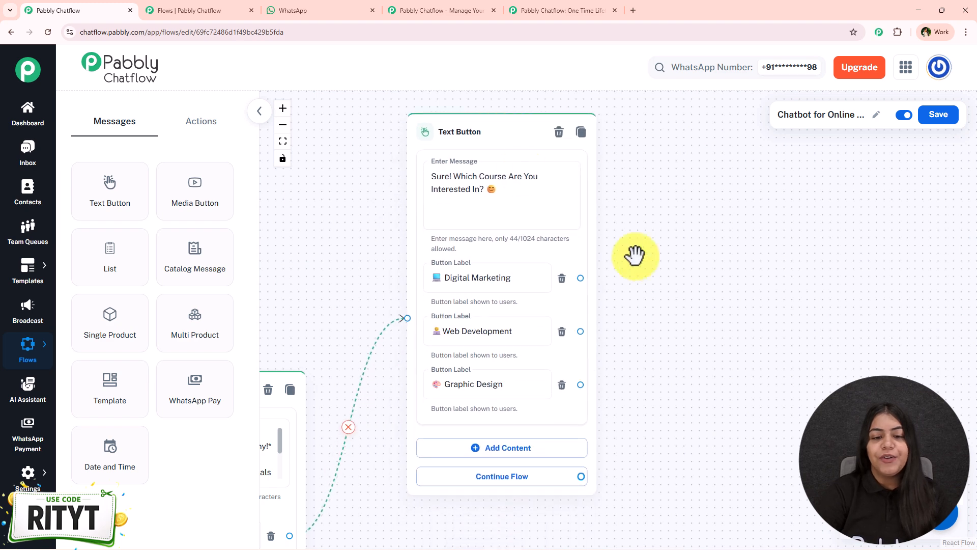
left_click_drag(657, 274, 600, 218)
left_click_drag(679, 231, 684, 276)
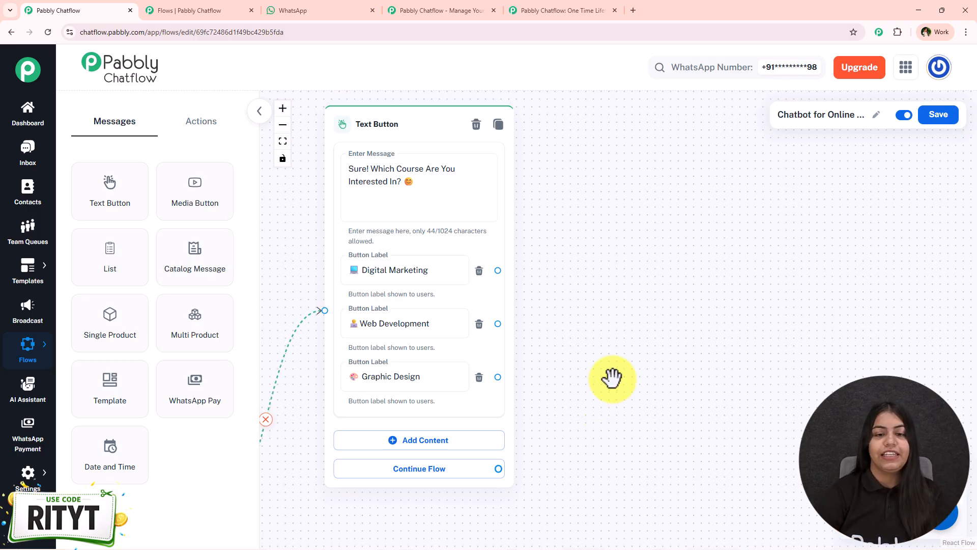
left_click_drag(546, 312, 486, 361)
left_click_drag(438, 320, 586, 160)
left_click(589, 189)
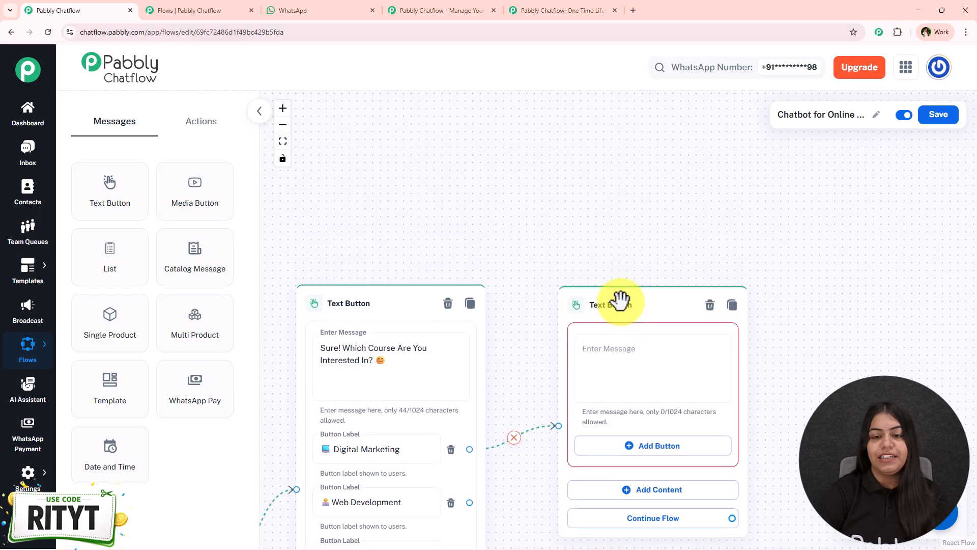
left_click_drag(622, 296, 613, 168)
left_click_drag(416, 144, 360, 66)
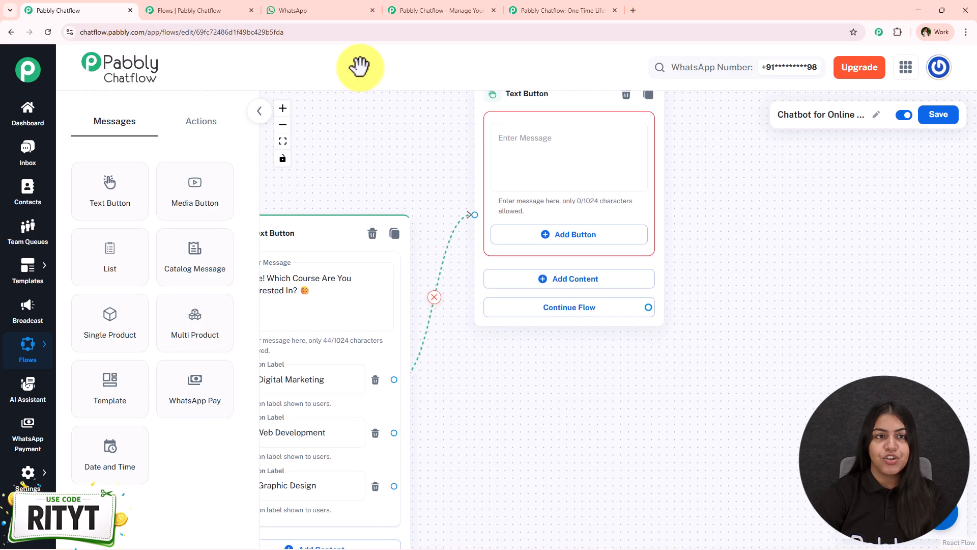
Copy the "Great Choice!" Digital Marketing message from the finished flow and paste it into the new Text Button block.
left_click(209, 10)
left_click_drag(860, 160, 534, 504)
scroll(514, 268, "down", 2)
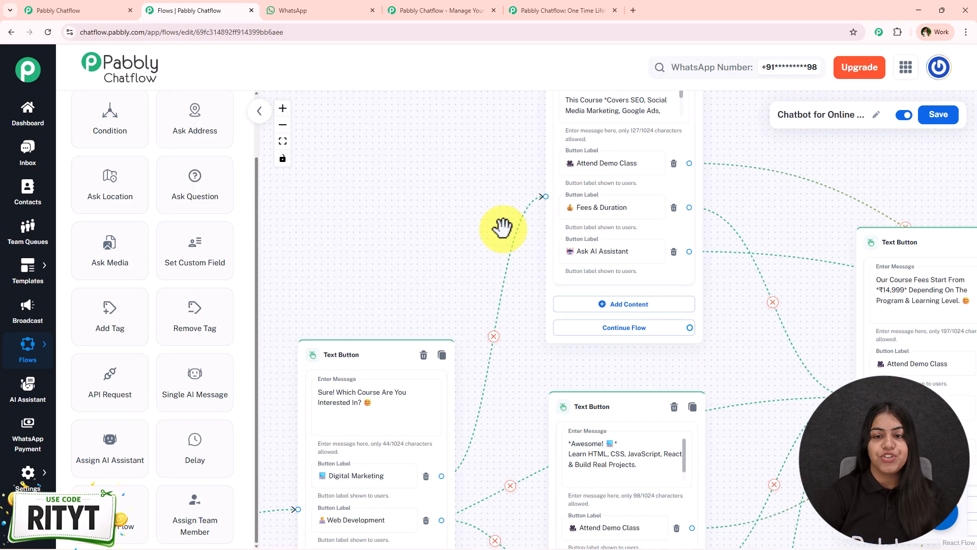
left_click_drag(502, 224, 431, 368)
left_click(553, 253)
key("ctrl+a")
left_click(312, 9)
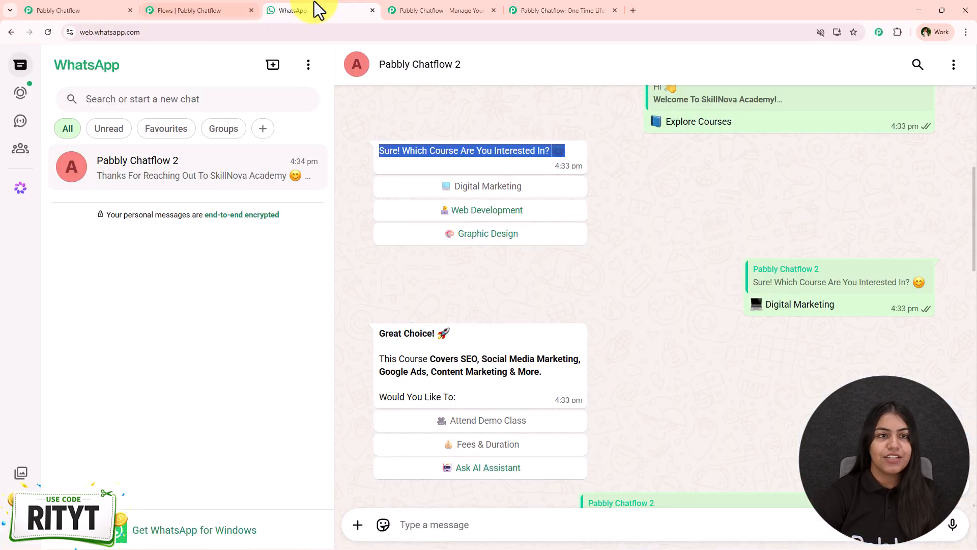
left_click(395, 10)
left_click(147, 6)
left_click(112, 10)
left_click(554, 147)
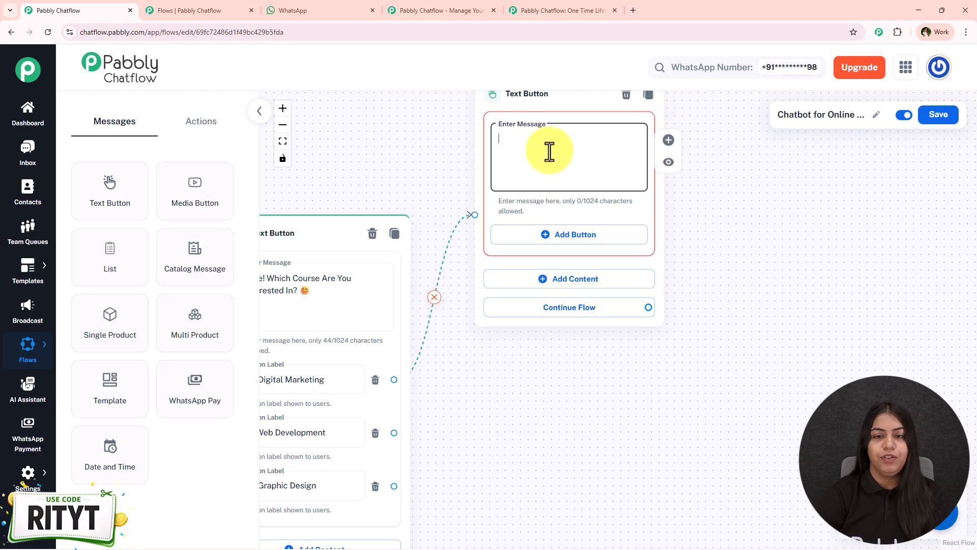
scroll(611, 158, "up", 3)
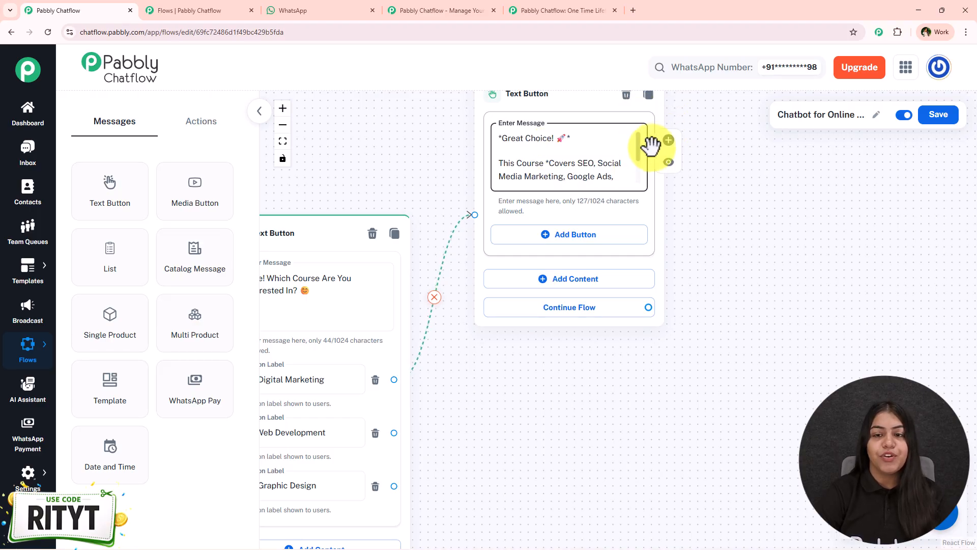
Add "Attend Demo Class" as the "Great Choice!" block's first Quick Reply button, with the label copied from the finished flow.
left_click(949, 71)
left_click(587, 235)
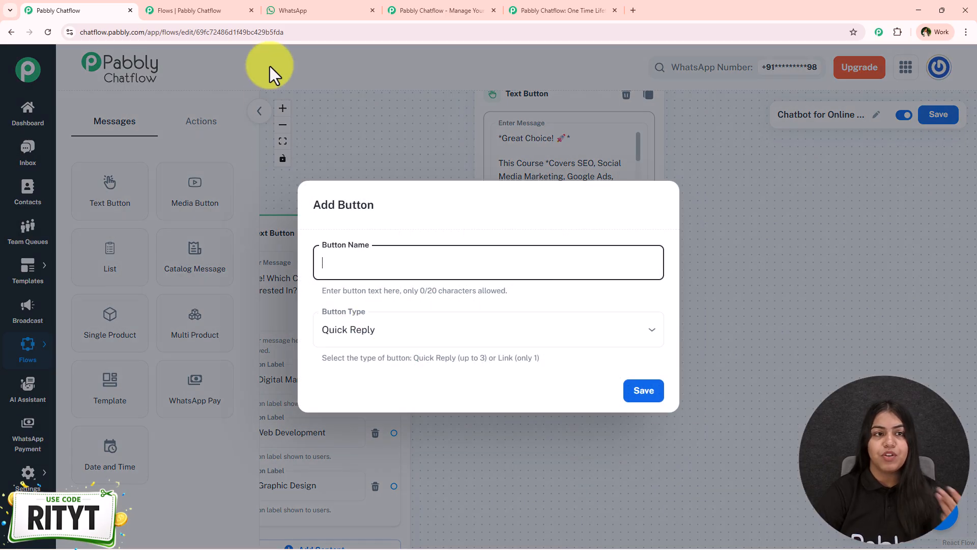
left_click(224, 6)
left_click(579, 309)
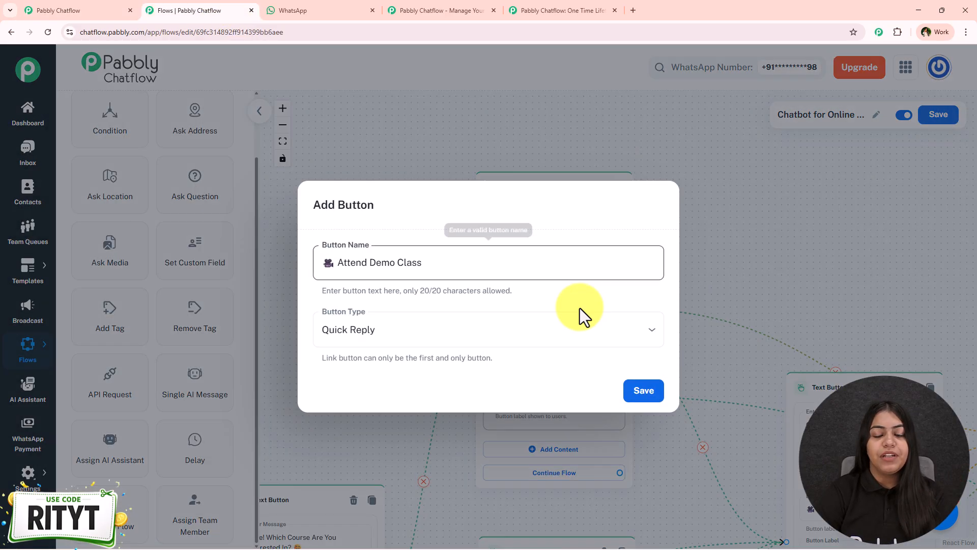
key("ctrl+a")
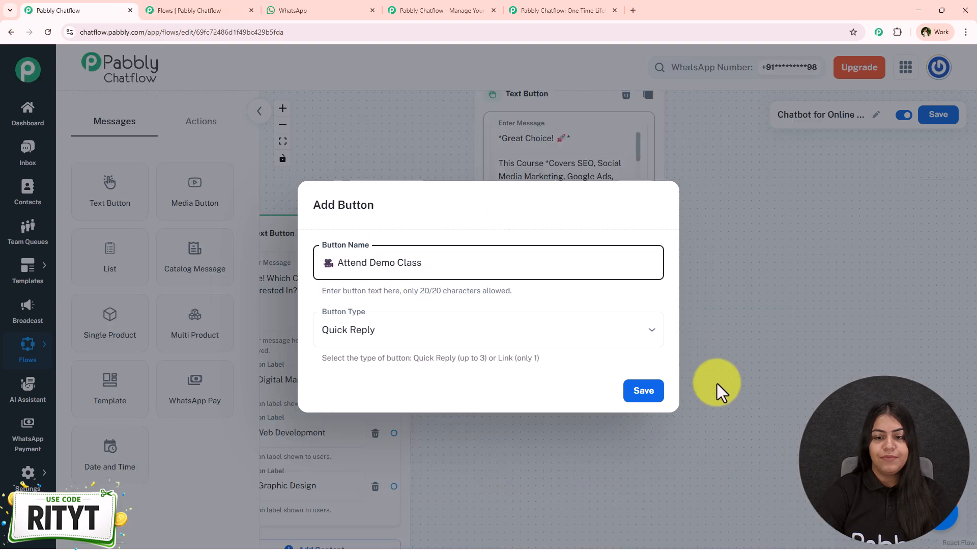
left_click(660, 400)
Copy the "Fees & Duration" label from the finished flow and save it as the "Great Choice!" block's second Quick Reply button.
left_click(218, 7)
left_click(765, 295)
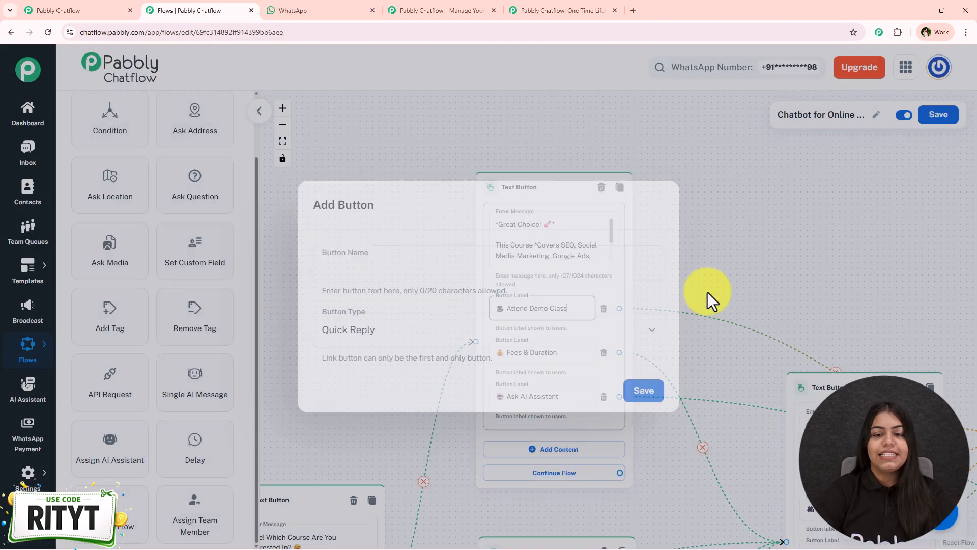
scroll(611, 315, "down", 3)
left_click(537, 277)
key("ctrl+a")
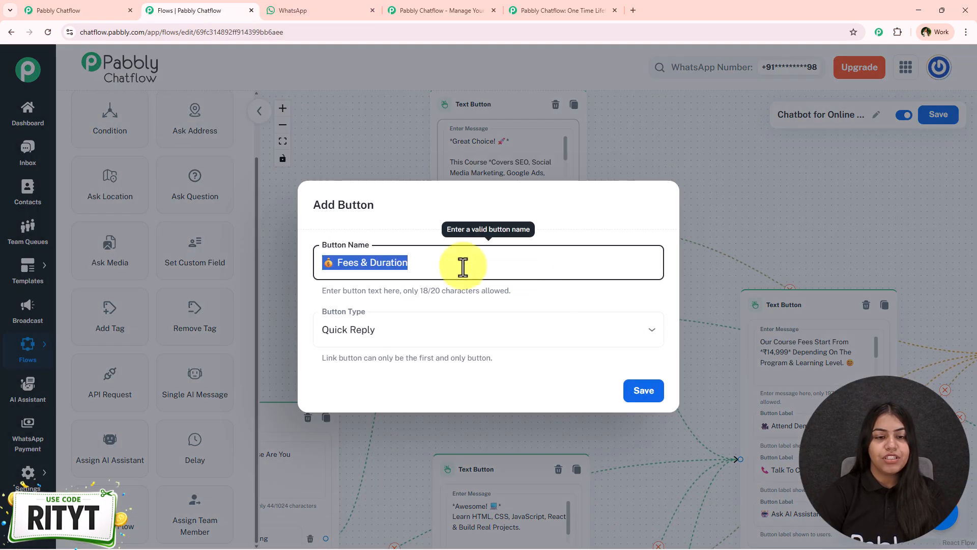
left_click(117, 10)
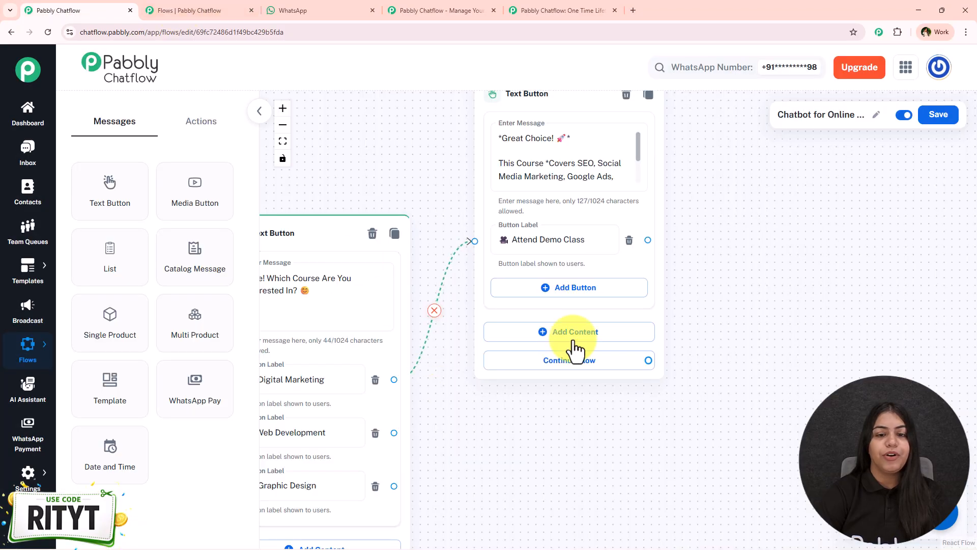
left_click(563, 286)
key("ctrl+v")
left_click(643, 393)
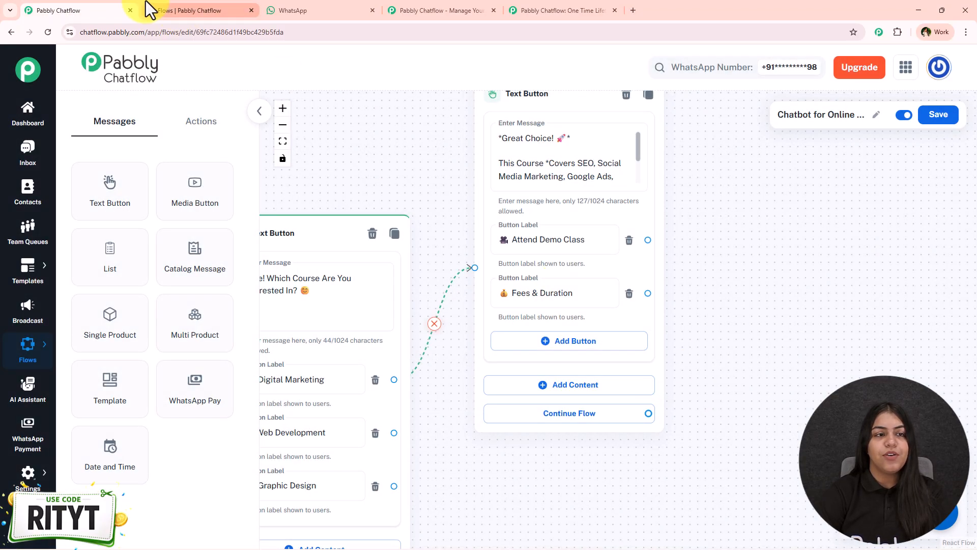
Add "Ask AI Assistant" as the third Quick Reply button of the "Great Choice!" block, copying its label from the finished flow.
left_click(153, 10)
left_click(690, 278)
left_click(484, 312)
key("ctrl+a")
left_click(51, 10)
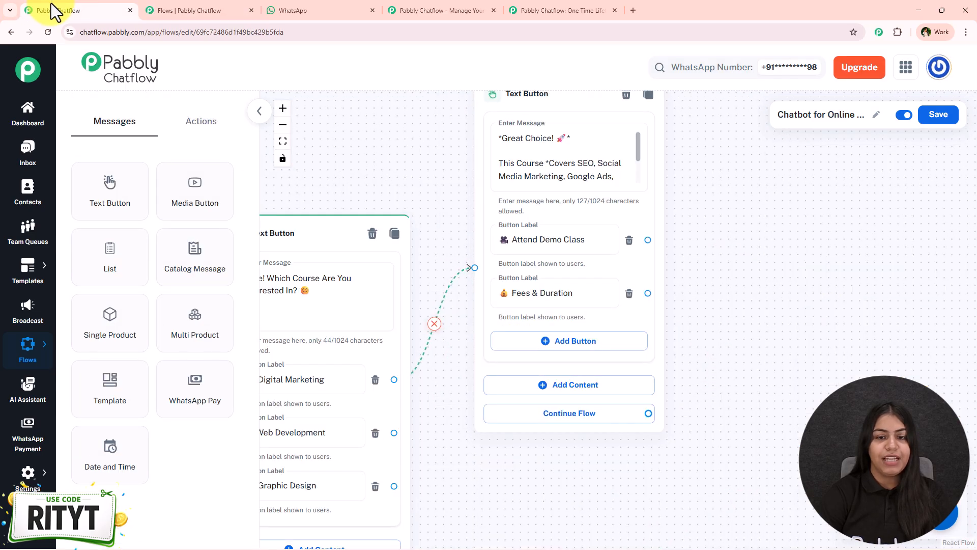
left_click(610, 348)
key("ctrl+v")
left_click(644, 391)
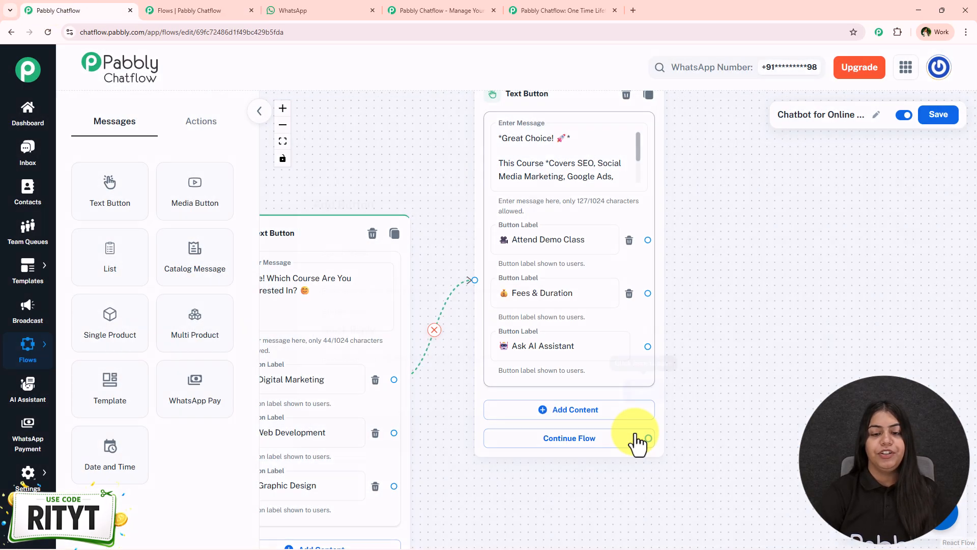
Check how the finished flow continues from the Web Development and Graphic Design buttons, compared with the flow being built.
scroll(800, 219, "down", 2)
left_click_drag(811, 160, 856, 181)
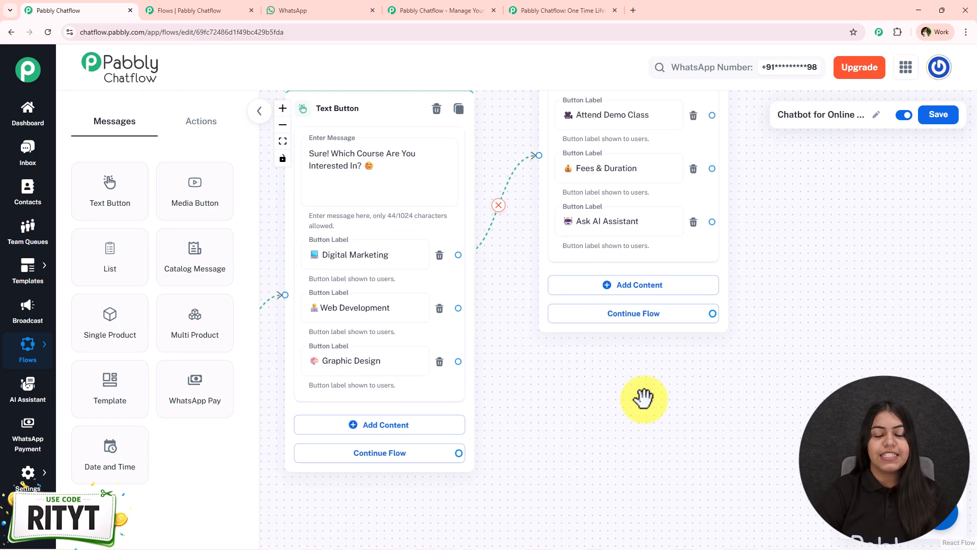
scroll(644, 398, "up", 2)
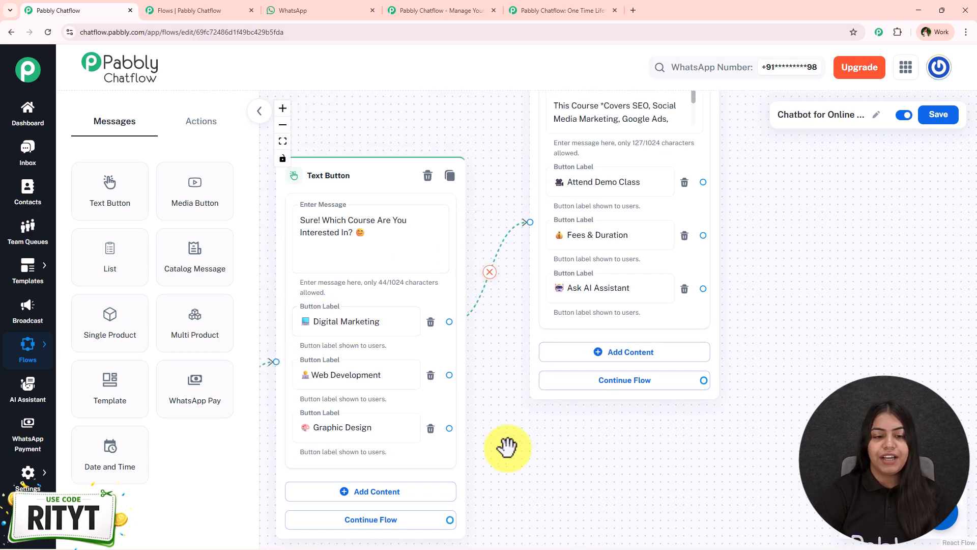
scroll(509, 437, "down", 2)
left_click(293, 301)
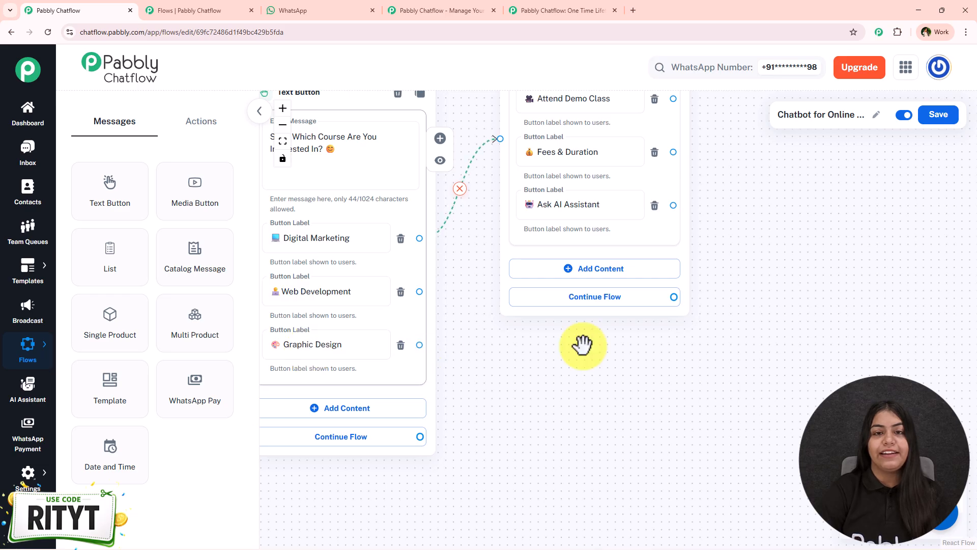
scroll(642, 488, "down", 3)
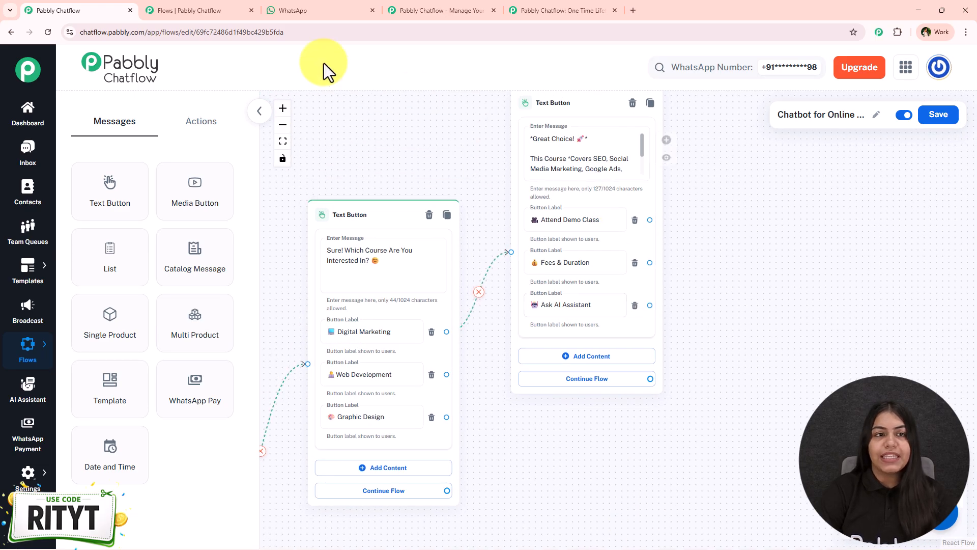
left_click(186, 9)
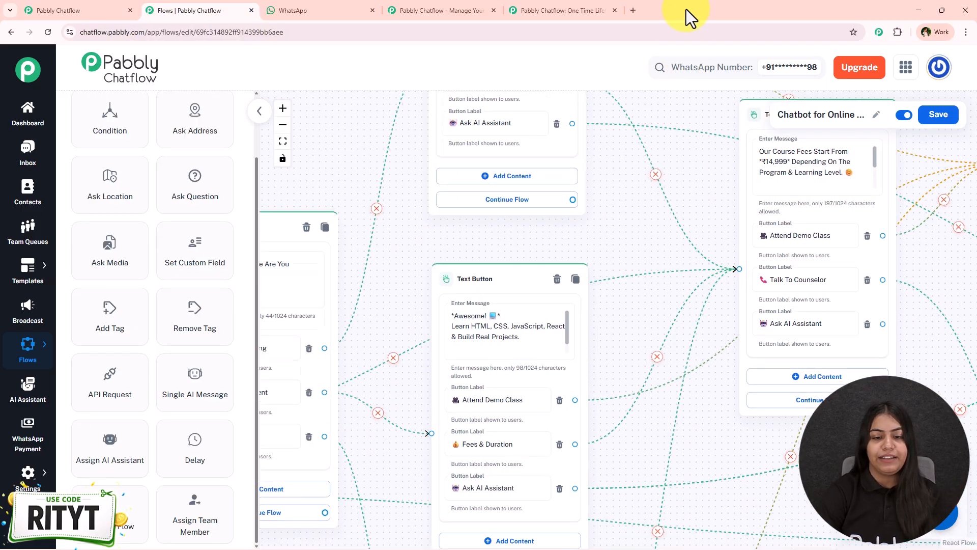
left_click_drag(663, 424, 673, 544)
left_click(92, 10)
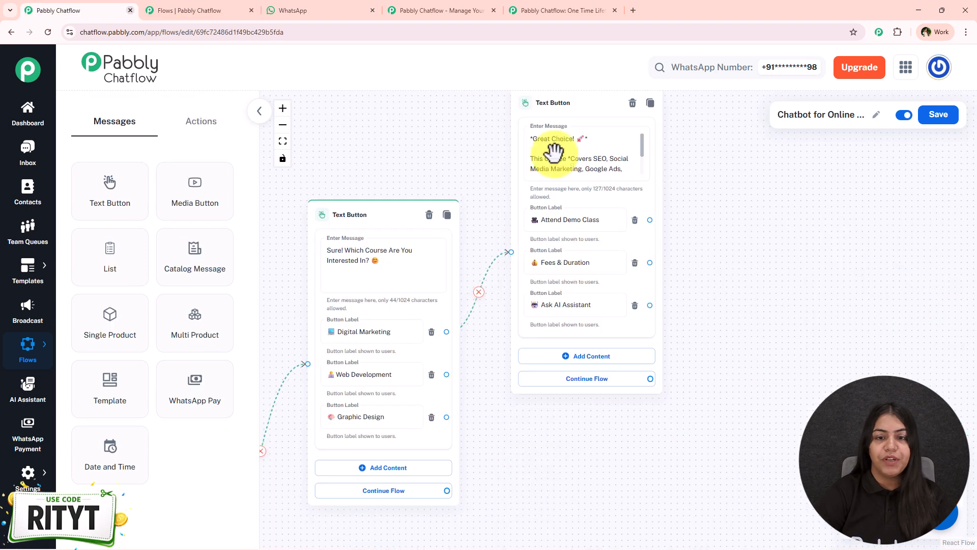
Duplicate the "Great Choice!" Text Button block twice and place one copy well below the original.
left_click_drag(731, 264, 718, 303)
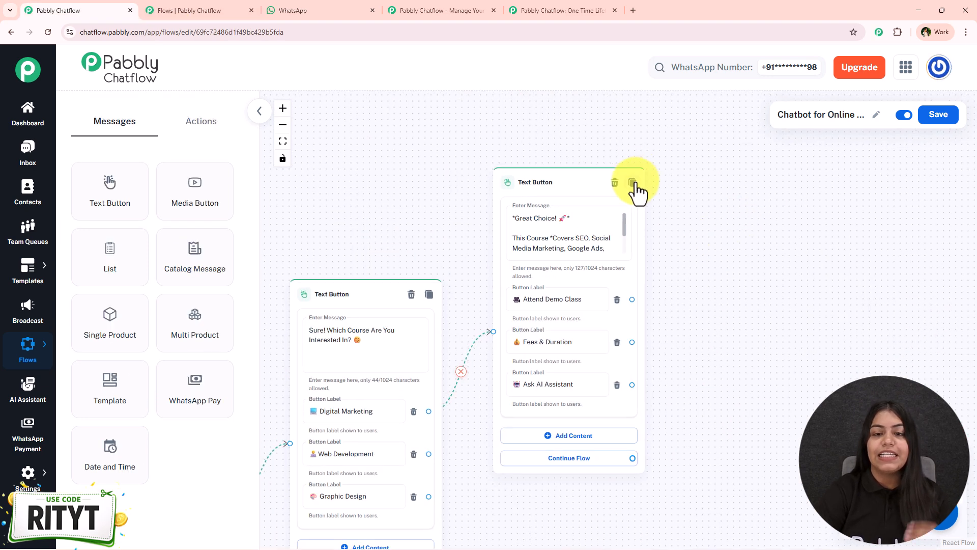
left_click(633, 183)
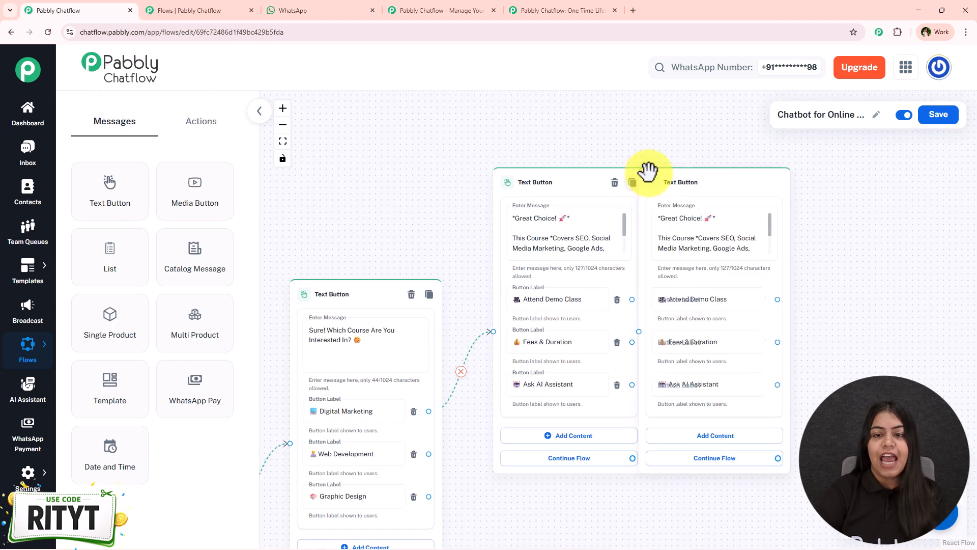
left_click_drag(710, 141, 701, 91)
left_click_drag(671, 134, 564, 542)
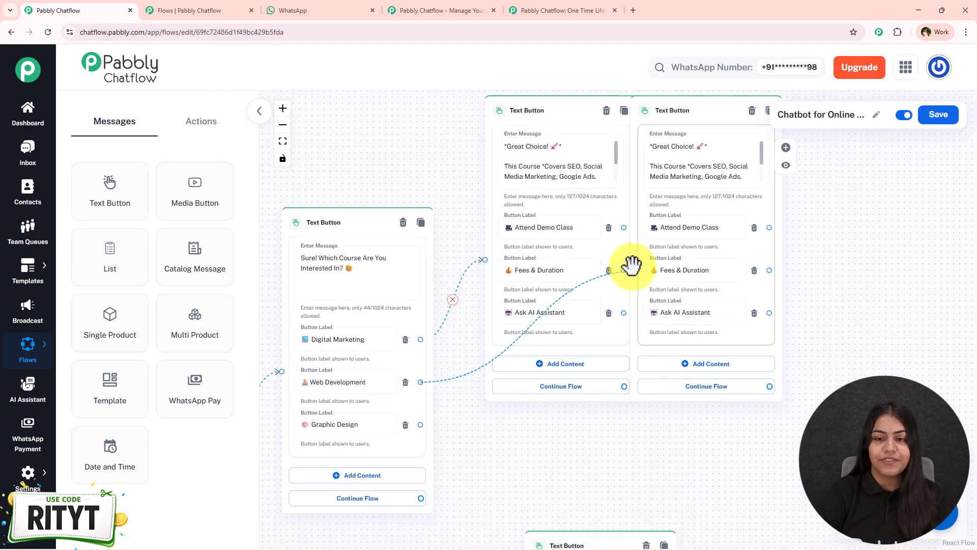
Connect Web Development and Graphic Design to separate copies of the block, placing the Web Development copy below and beside the original.
left_click_drag(603, 418, 567, 292)
left_click_drag(432, 427, 490, 414)
left_click_drag(768, 332, 770, 543)
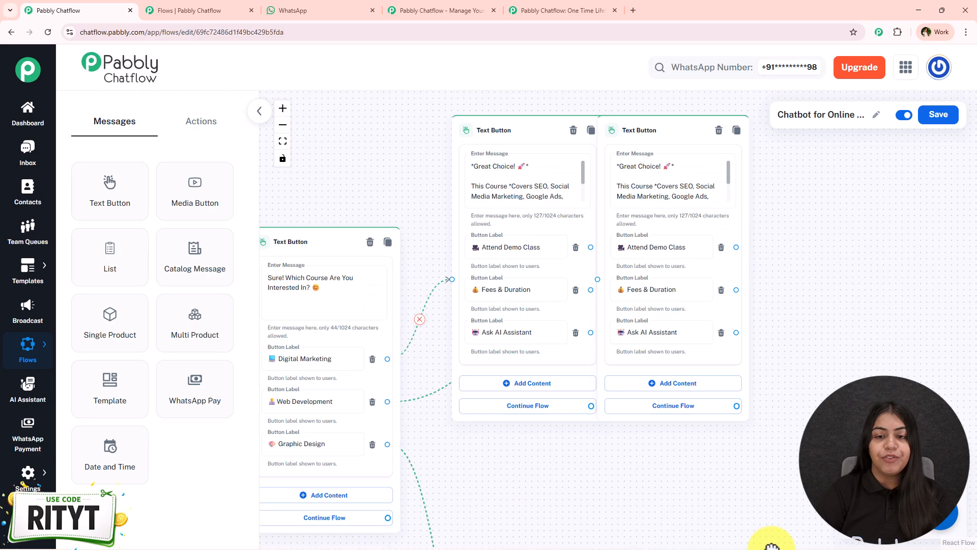
left_click_drag(779, 204, 767, 318)
left_click_drag(644, 146, 692, 344)
left_click_drag(686, 300, 676, 158)
Replace the Web Development block's message with the "Awesome!" HTML, CSS, JavaScript and React message copied from the finished flow.
left_click(214, 10)
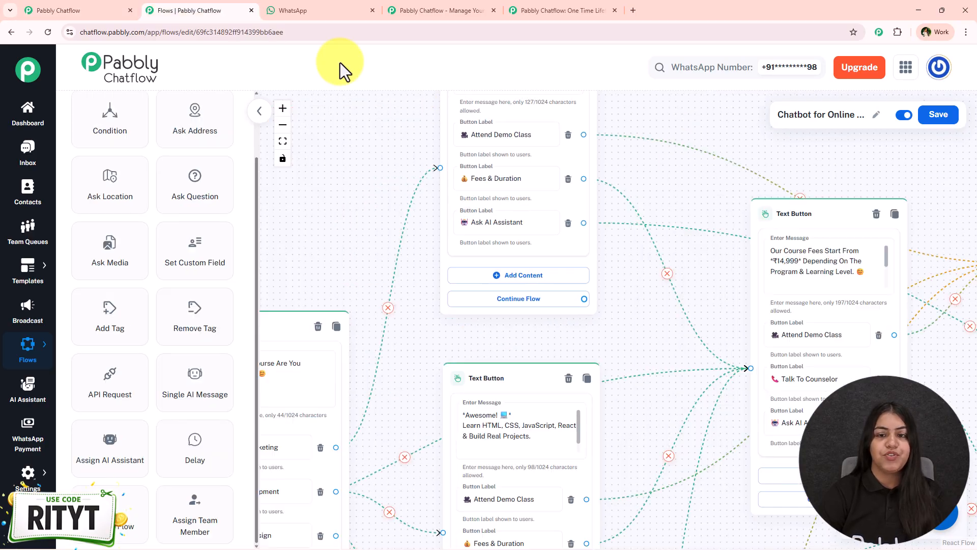
left_click_drag(541, 241, 613, 219)
key("ctrl+a")
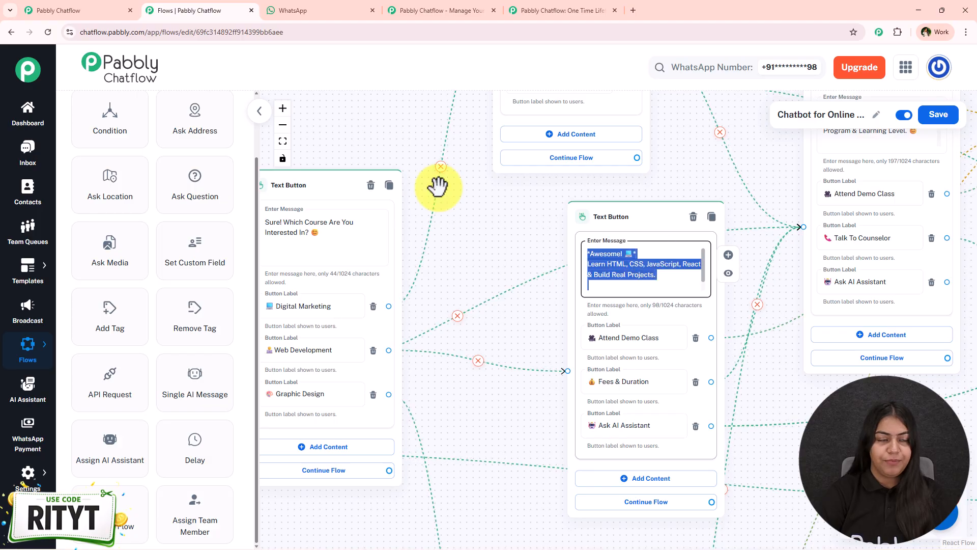
left_click(54, 9)
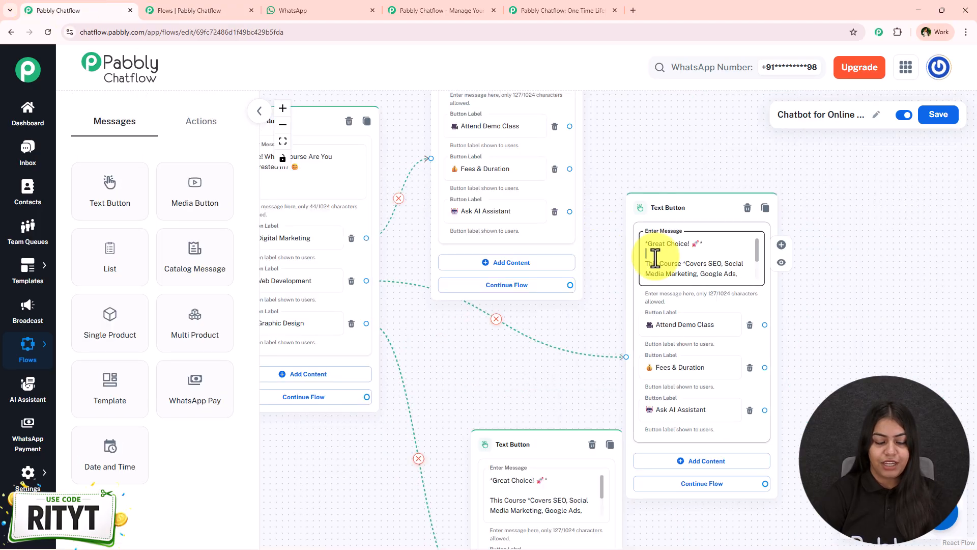
key("ctrl+v")
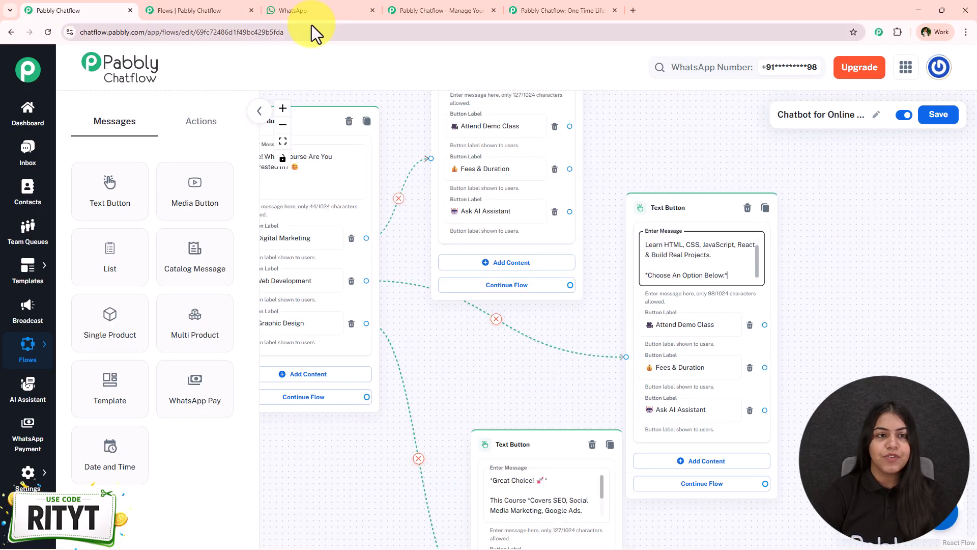
Replace the Graphic Design block's message with the "Perfect!" message copied from the finished flow, and preview it.
left_click(239, 10)
scroll(483, 262, "down", 5)
left_click(515, 393)
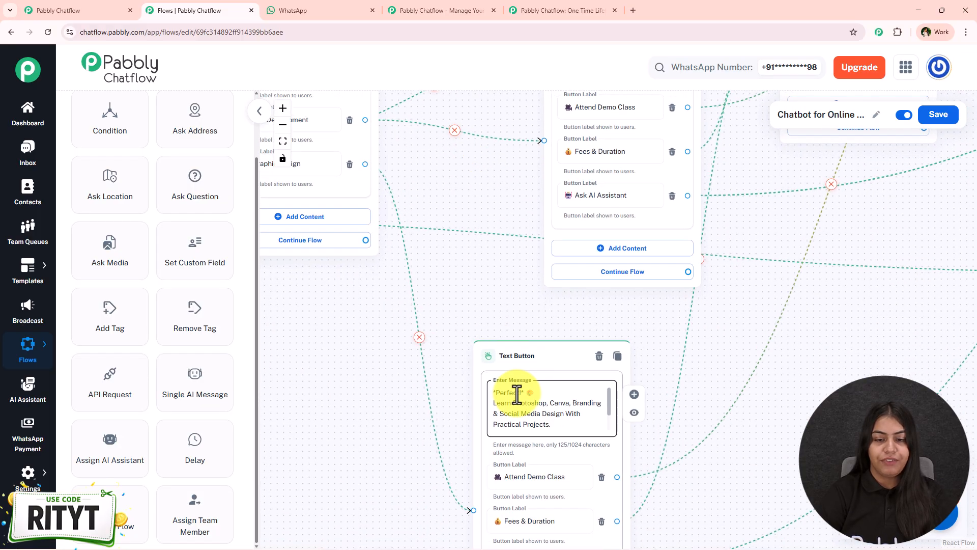
key("ctrl+a")
left_click(102, 10)
left_click(494, 483)
key("ctrl+a")
key("ctrl+v")
scroll(399, 197, "down", 5)
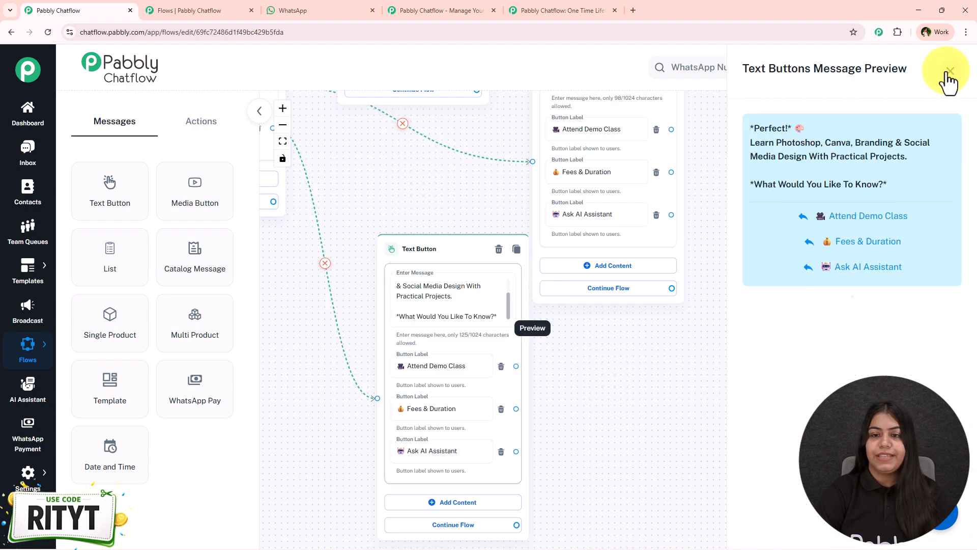
left_click(951, 70)
Review the connected course branches and move the "Great Choice!" block higher on the canvas.
scroll(419, 421, "up", 5)
scroll(554, 234, "down", 1)
scroll(525, 297, "up", 1)
scroll(415, 190, "up", 1)
scroll(619, 183, "down", 3)
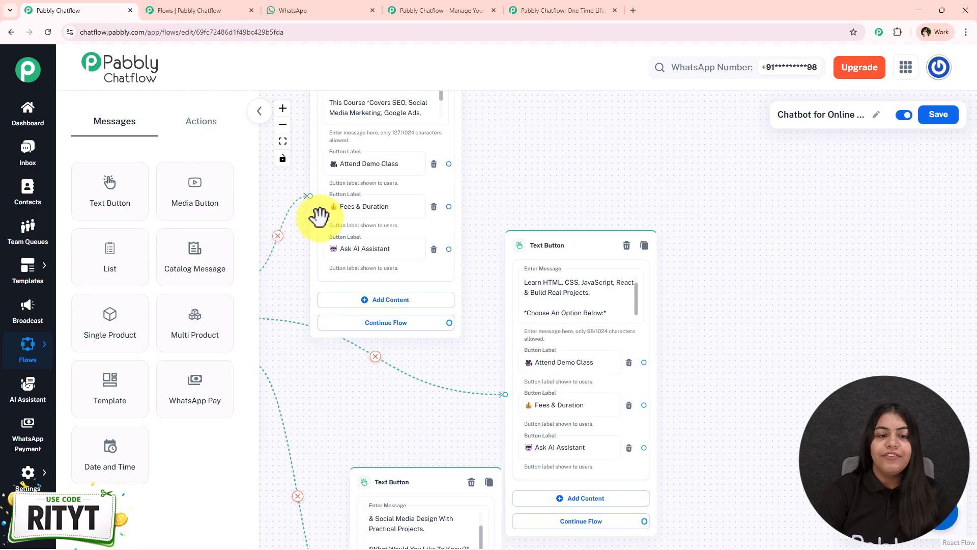
scroll(436, 185, "left", 2)
scroll(498, 185, "left", 3)
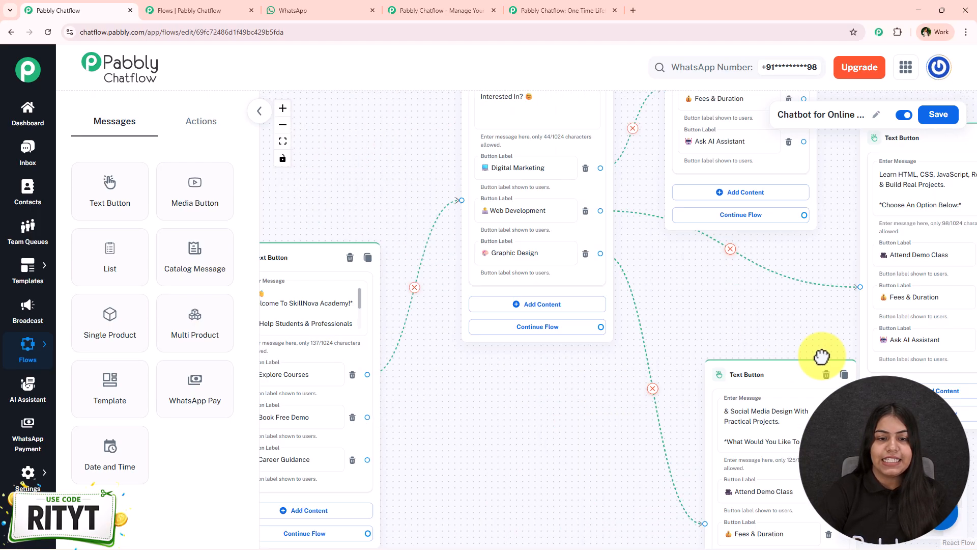
scroll(797, 353, "left", 4)
scroll(473, 382, "down", 3)
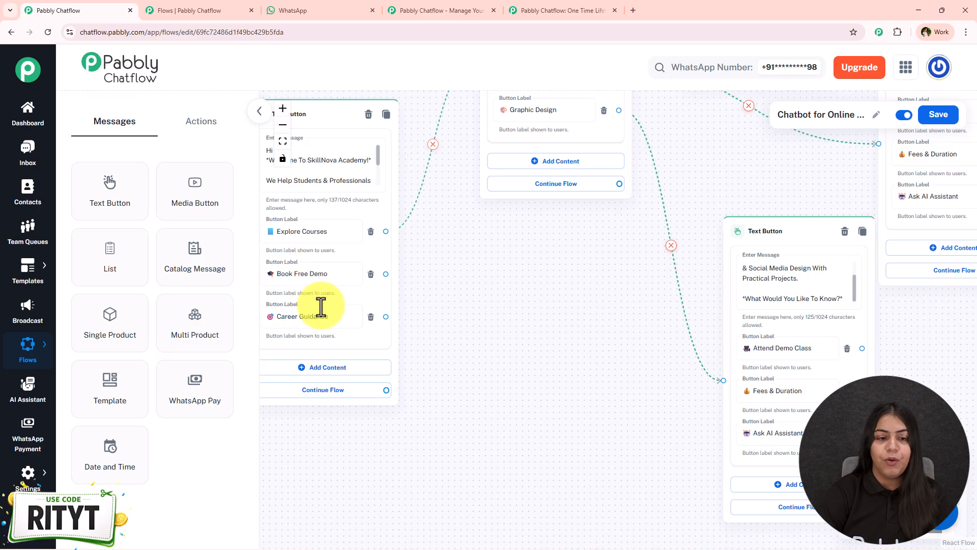
scroll(513, 344, "up", 8)
scroll(513, 345, "right", 6)
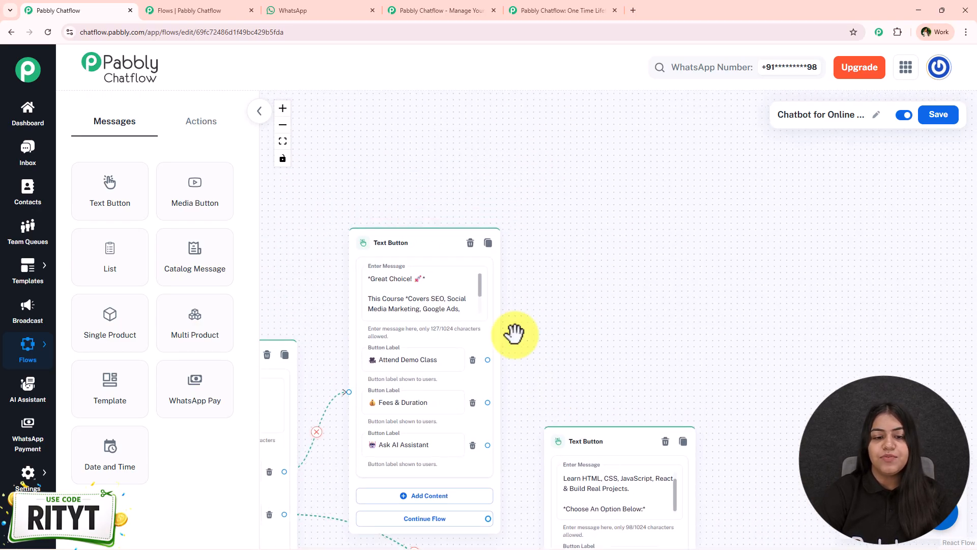
left_click_drag(424, 227, 416, 168)
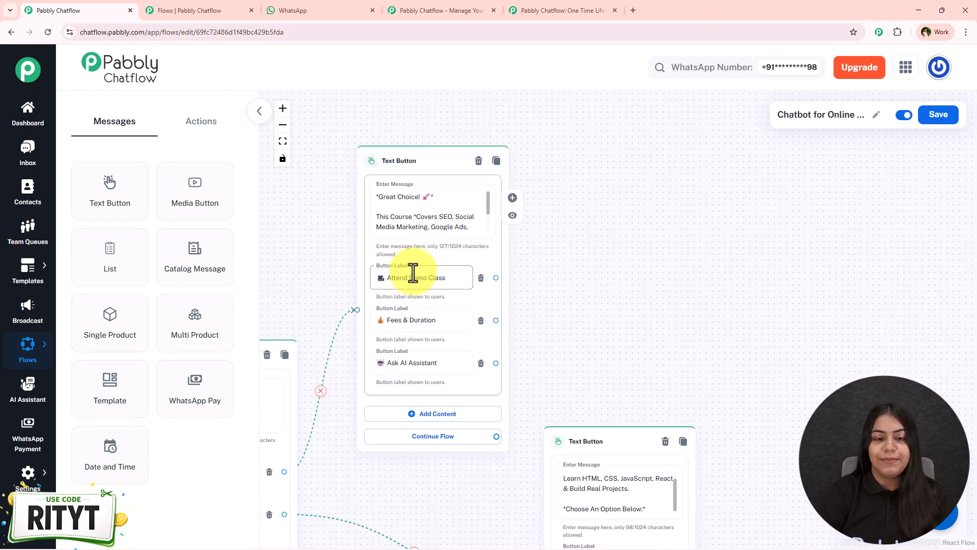
Copy the "Awesome! Please Share Your Name" message from the Pabbly Chatflow 2 chat in WhatsApp.
left_click(279, 9)
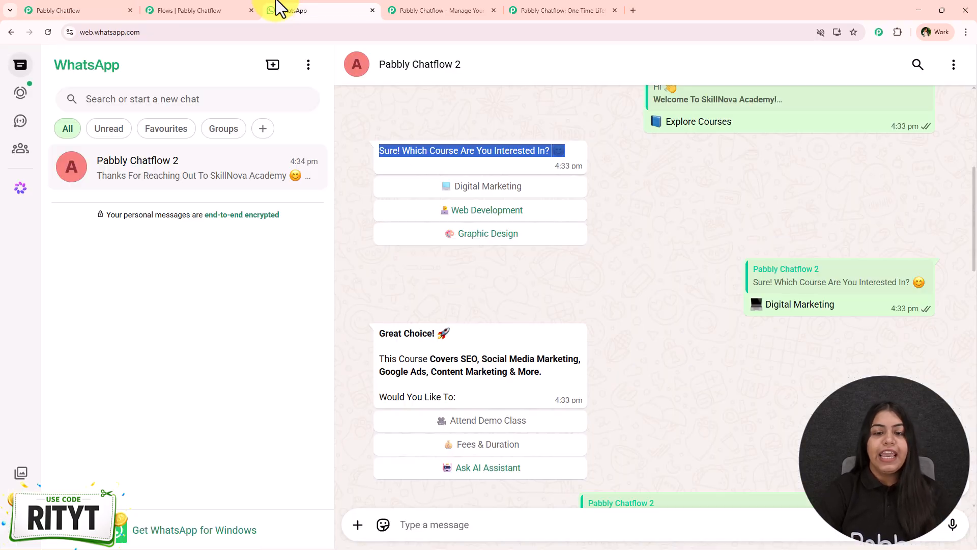
scroll(696, 262, "down", 7)
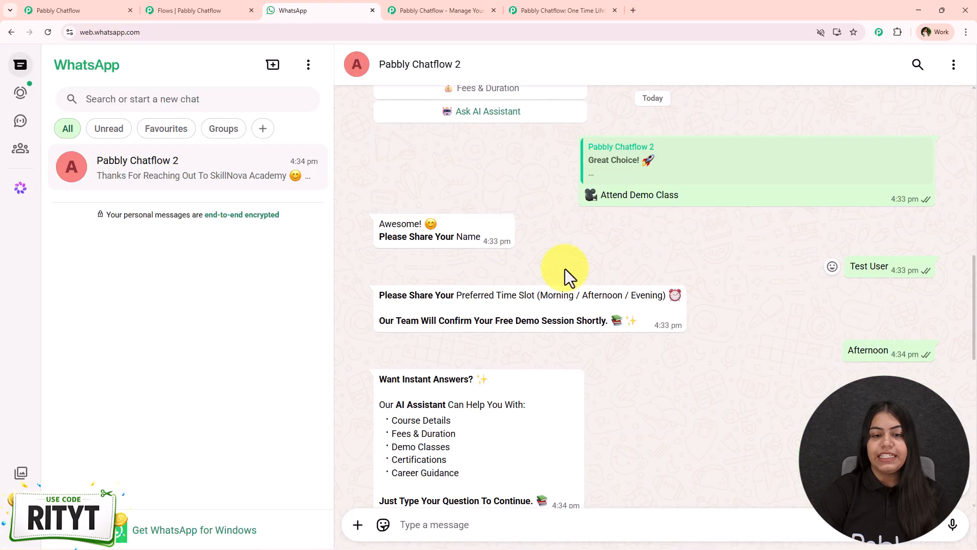
left_click_drag(371, 225, 481, 240)
key("ctrl+c")
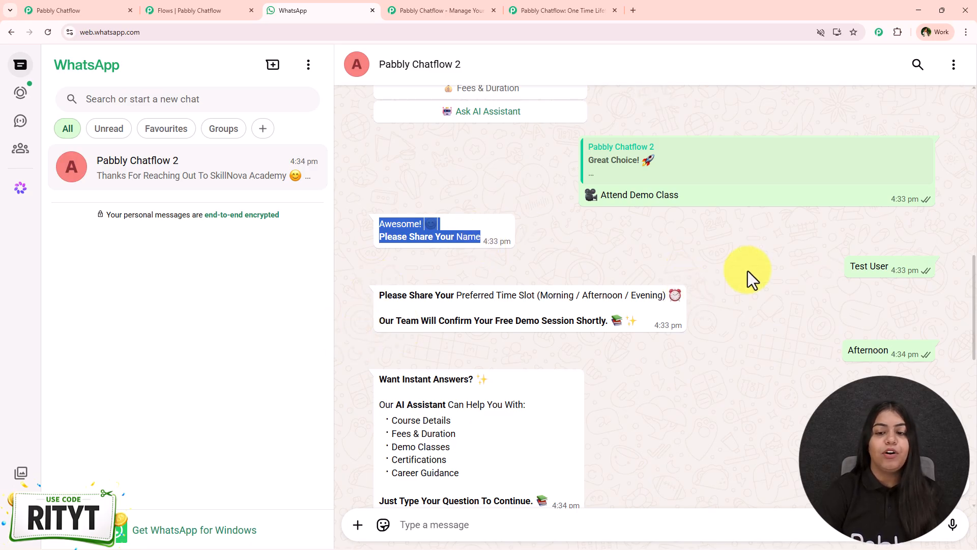
Return to the flow being built and move the "Great Choice!" block further up from the Web Development block.
left_click(209, 10)
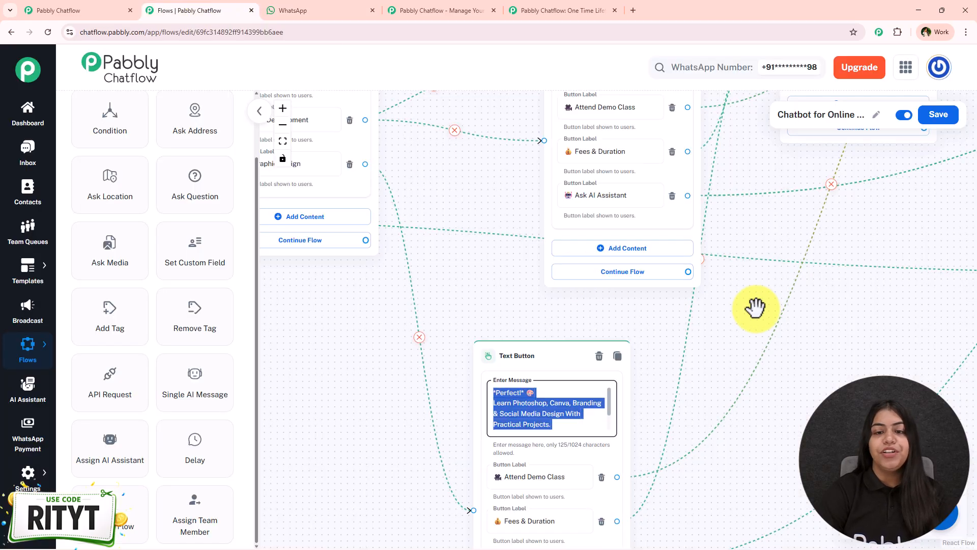
left_click(92, 10)
left_click_drag(452, 319, 464, 350)
left_click_drag(373, 242, 396, 172)
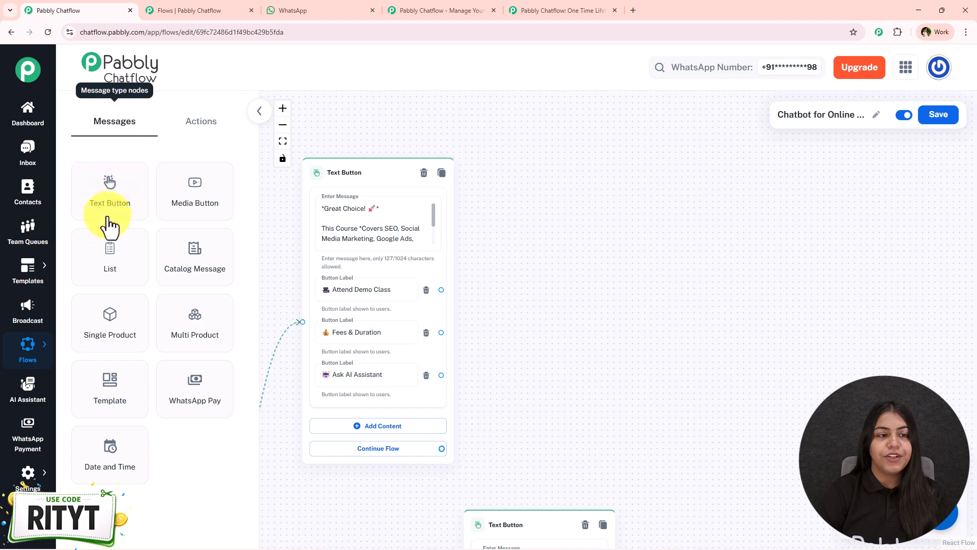
Add an Ask Question block beside the "Great Choice!" block and connect its Attend Demo Class button to it.
left_click(191, 120)
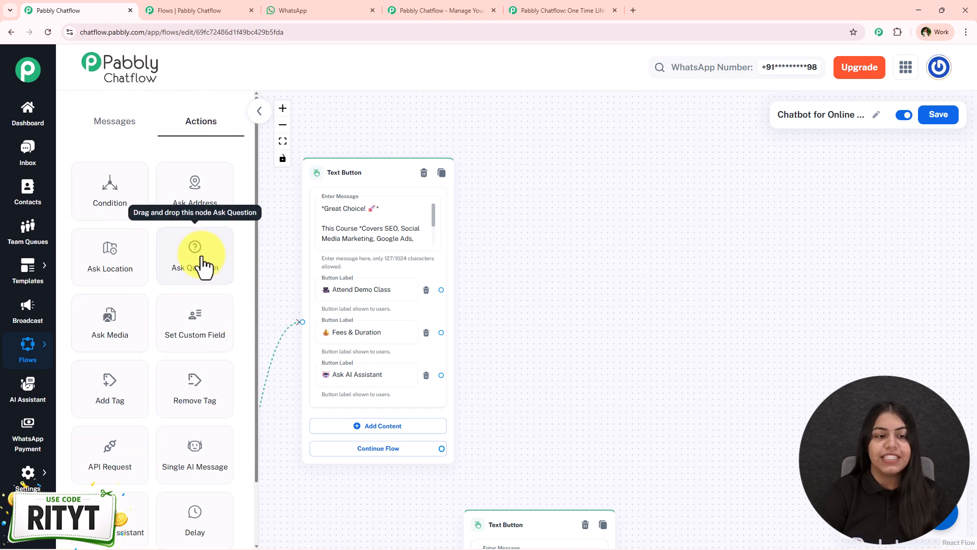
left_click_drag(585, 187, 593, 181)
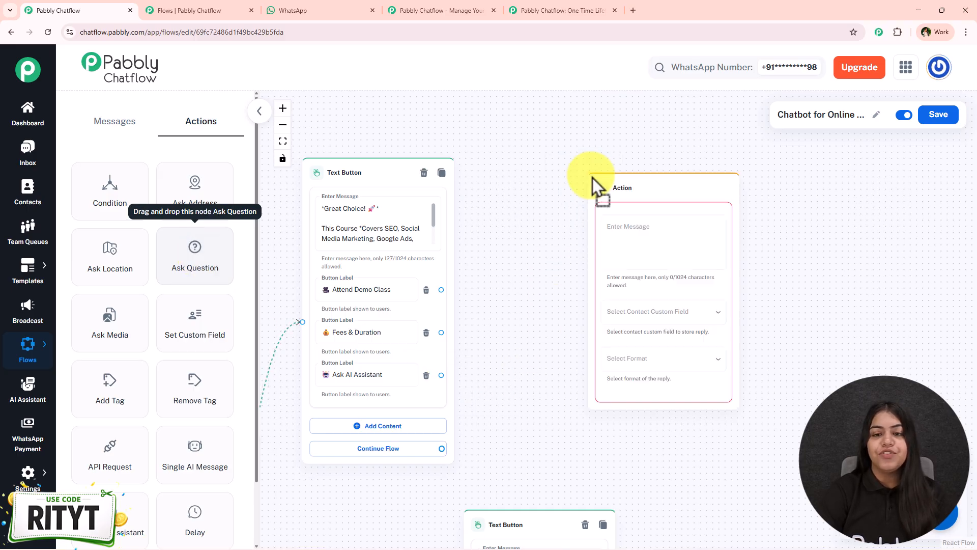
left_click_drag(441, 290, 582, 306)
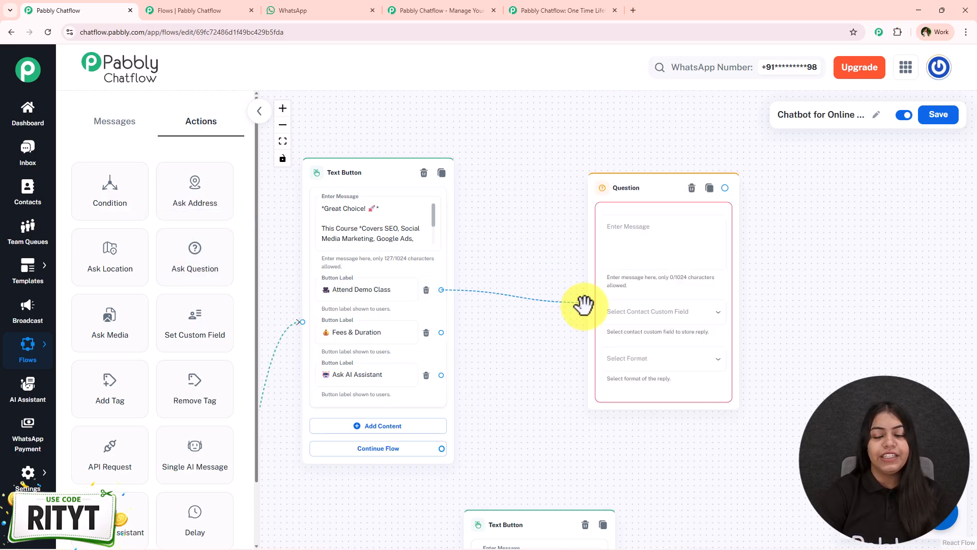
left_click_drag(665, 158, 589, 159)
Insert the copied "Awesome! Please Share Your Name" message into the Question block, storing the reply in the Name field with Text format.
left_click(604, 224)
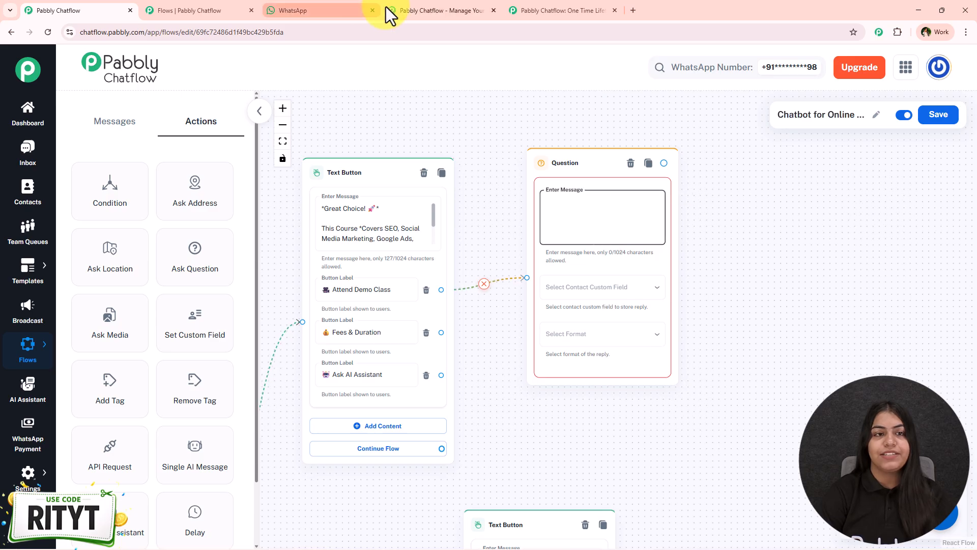
left_click(325, 10)
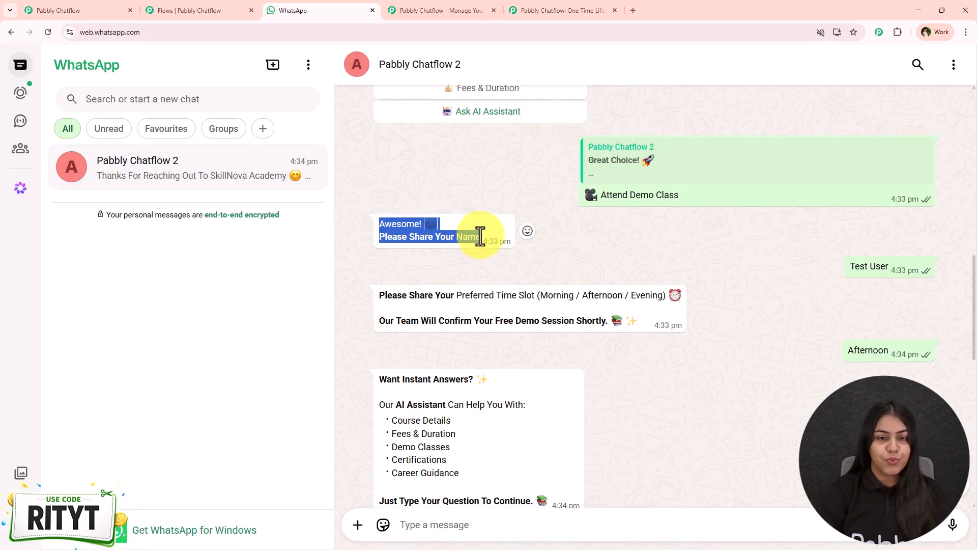
left_click(112, 5)
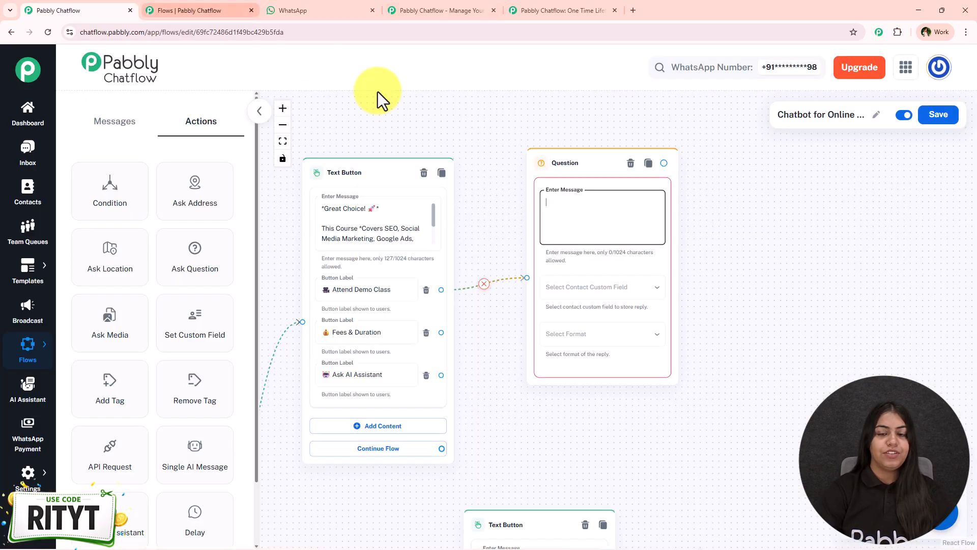
key("ctrl+v")
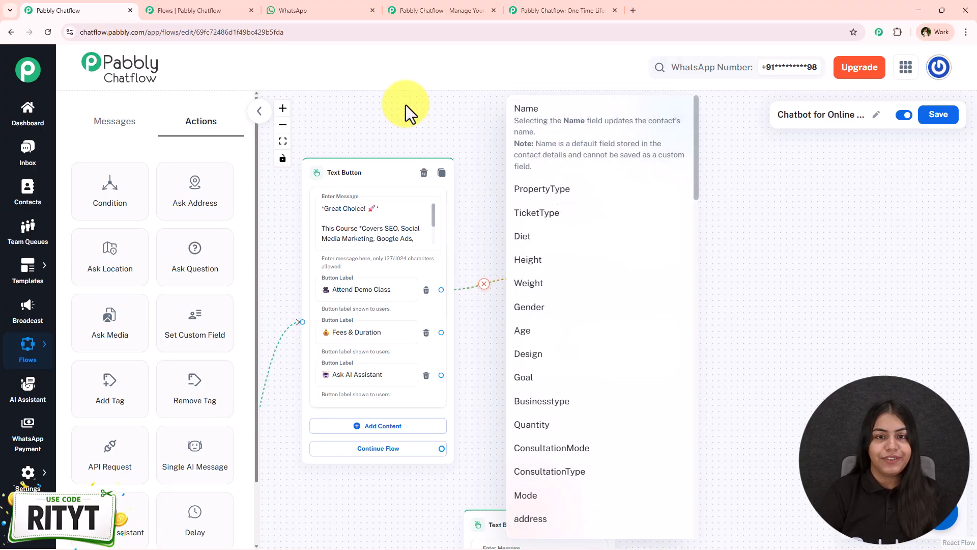
left_click(615, 163)
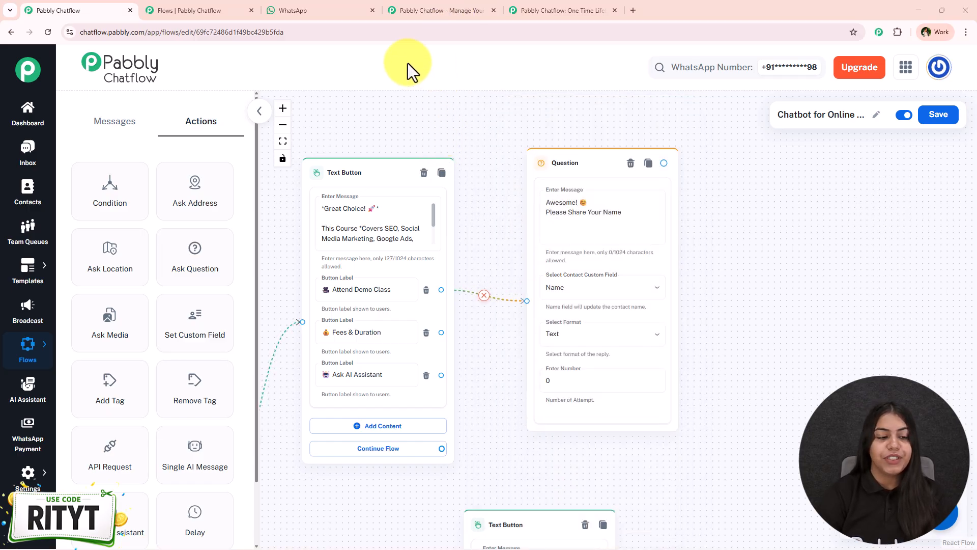
Open the Inbox and examine the test contact's custom fields for the stored Time_slot reply.
mouse_move(26, 476)
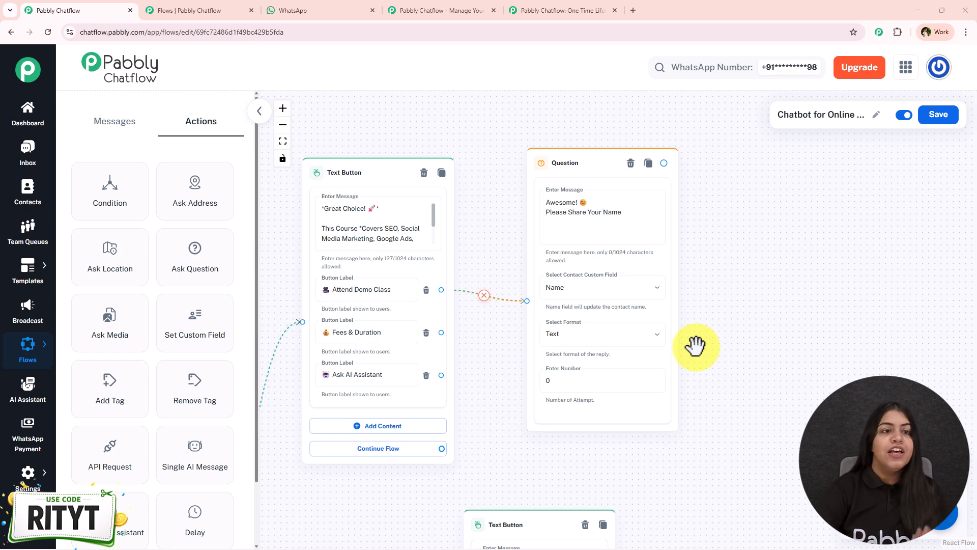
left_click(212, 10)
left_click(43, 150)
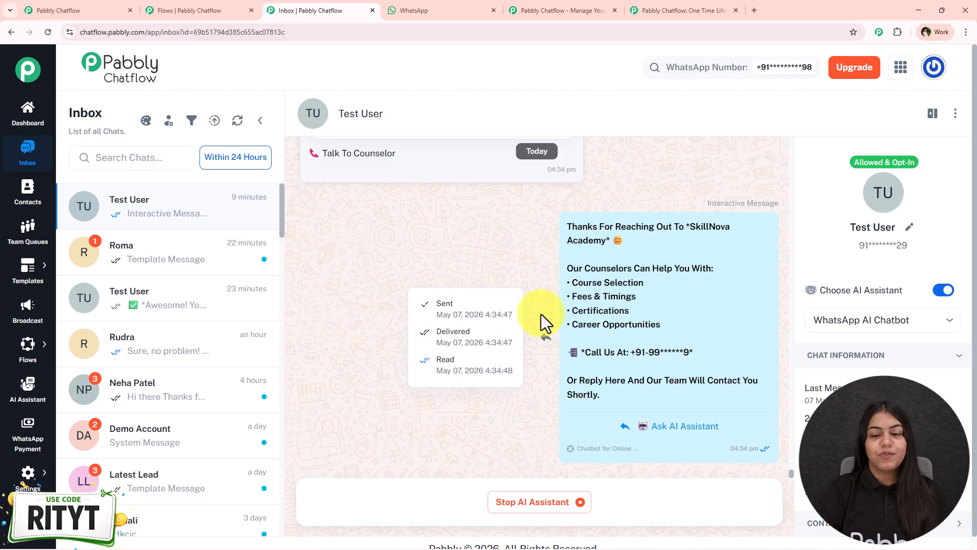
scroll(542, 323, "up", 4)
scroll(541, 321, "up", 5)
scroll(542, 323, "down", 10)
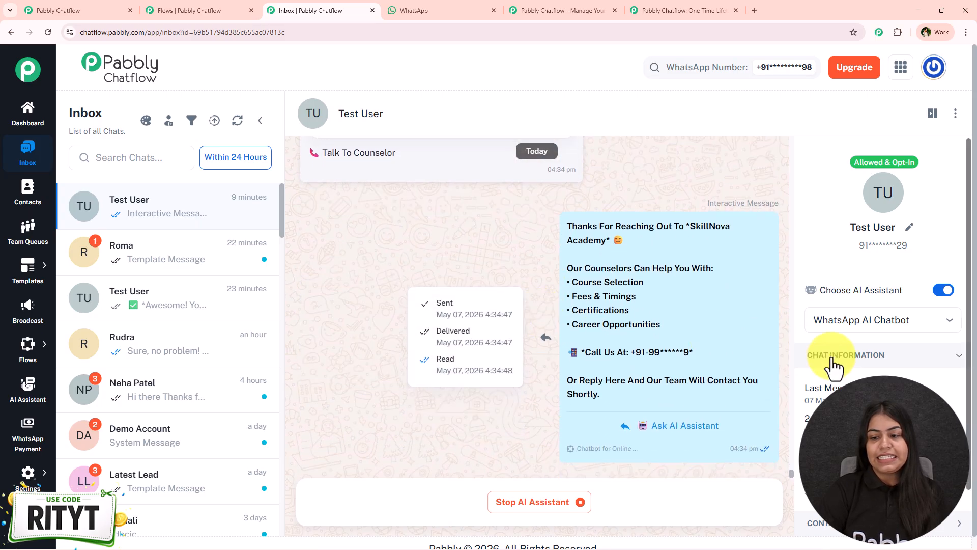
scroll(877, 247, "down", 1)
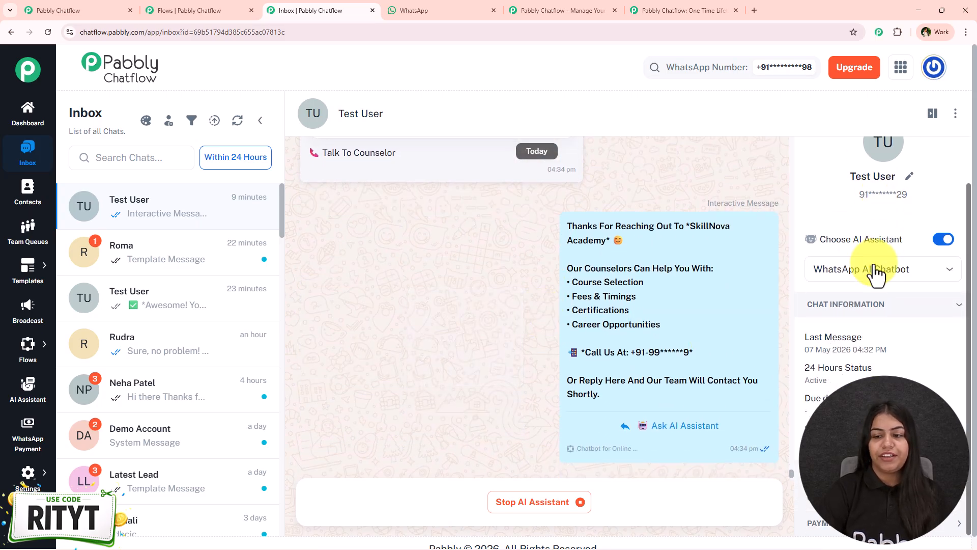
scroll(848, 369, "down", 10)
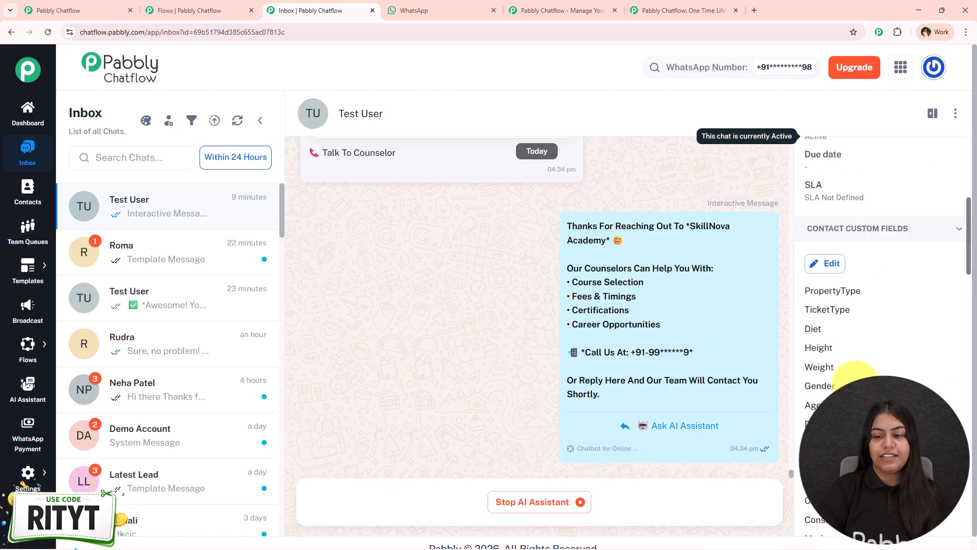
scroll(850, 374, "down", 12)
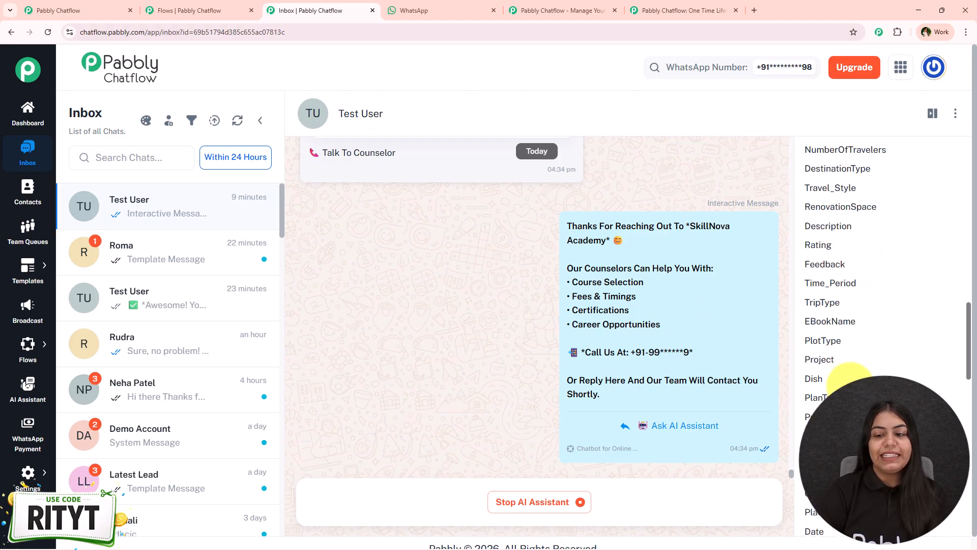
scroll(851, 373, "down", 1)
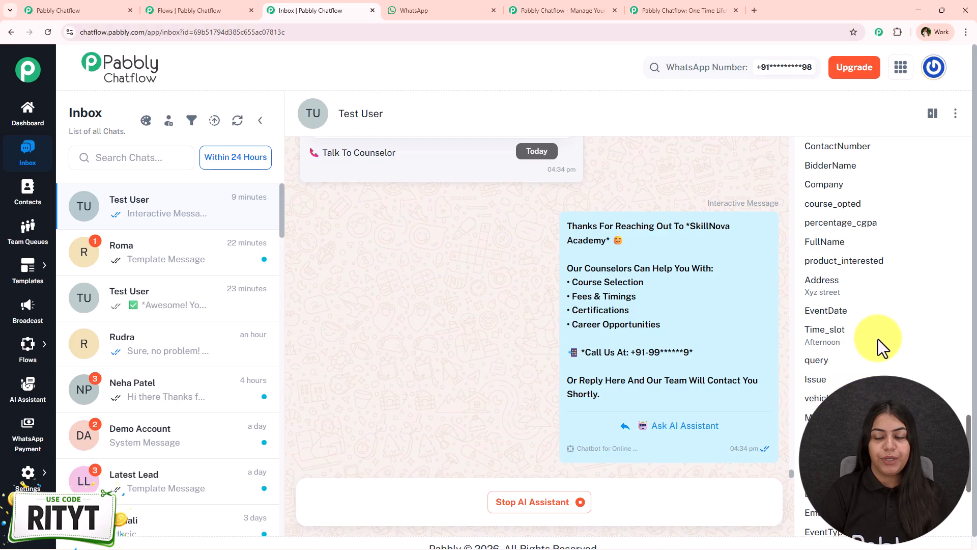
left_click_drag(852, 345, 804, 345)
Review the name and time slot replies in the test contact's chat against the contact's name and details.
scroll(515, 407, "up", 15)
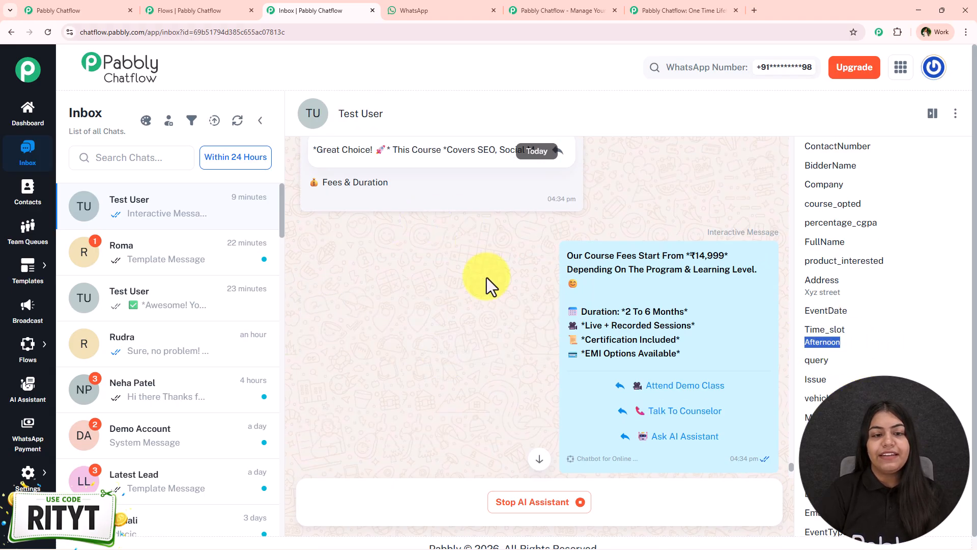
scroll(553, 309, "up", 7)
scroll(326, 369, "down", 3)
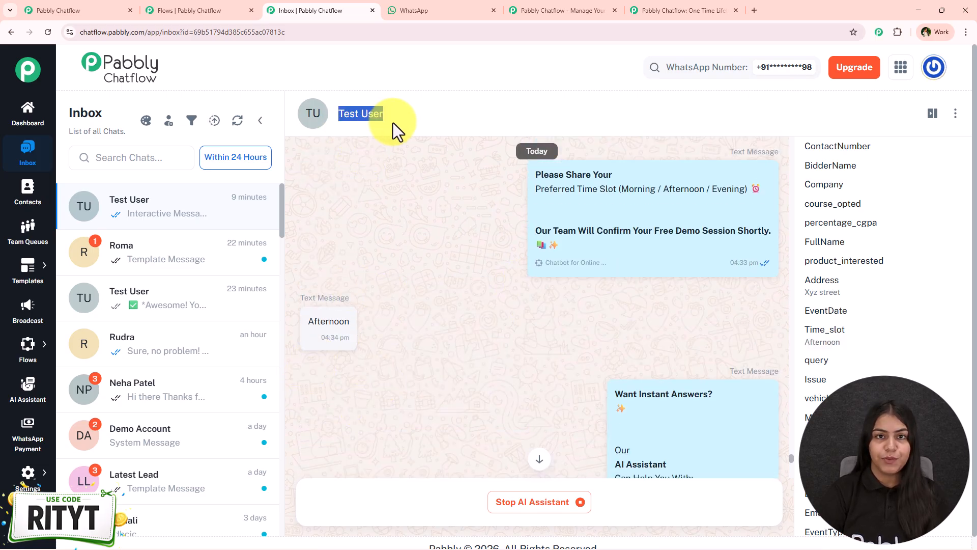
scroll(865, 306, "down", 5)
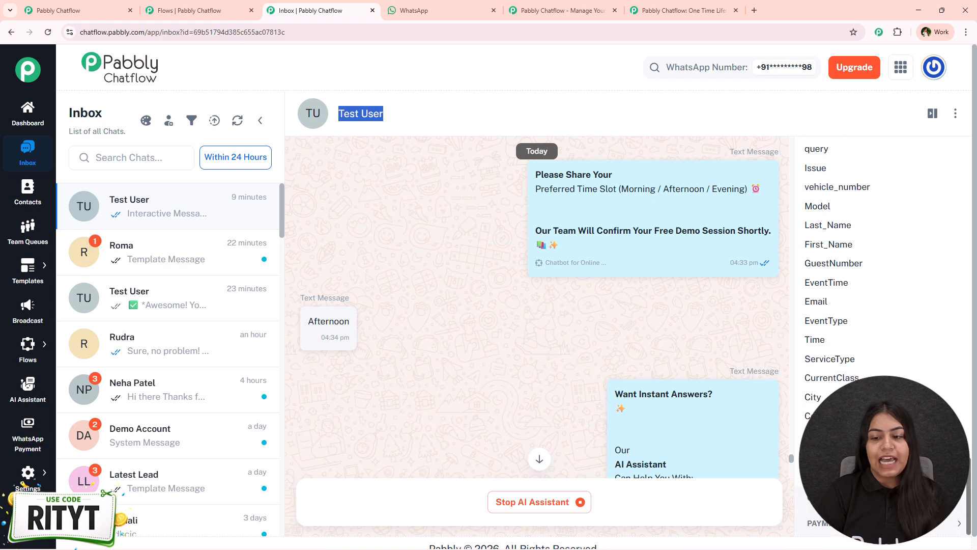
scroll(866, 306, "up", 15)
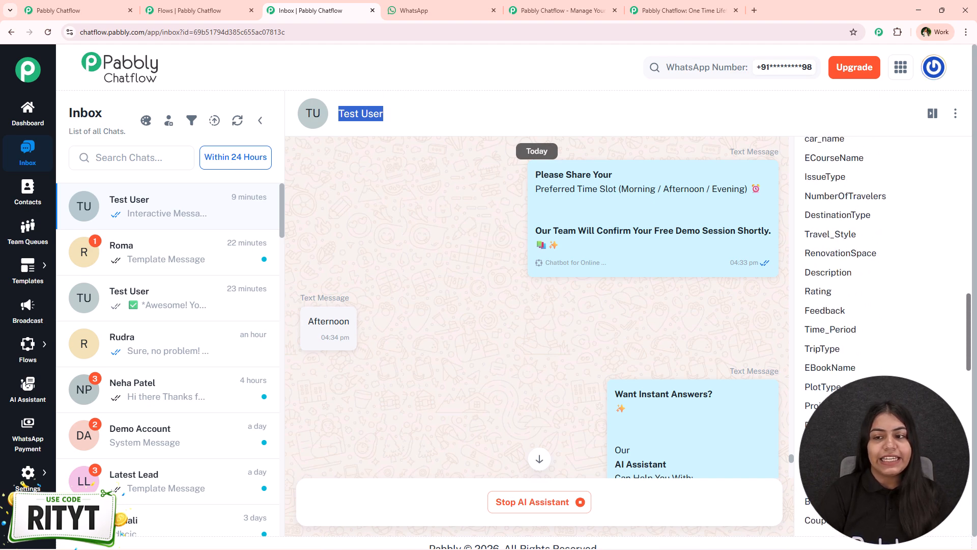
scroll(837, 326, "up", 6)
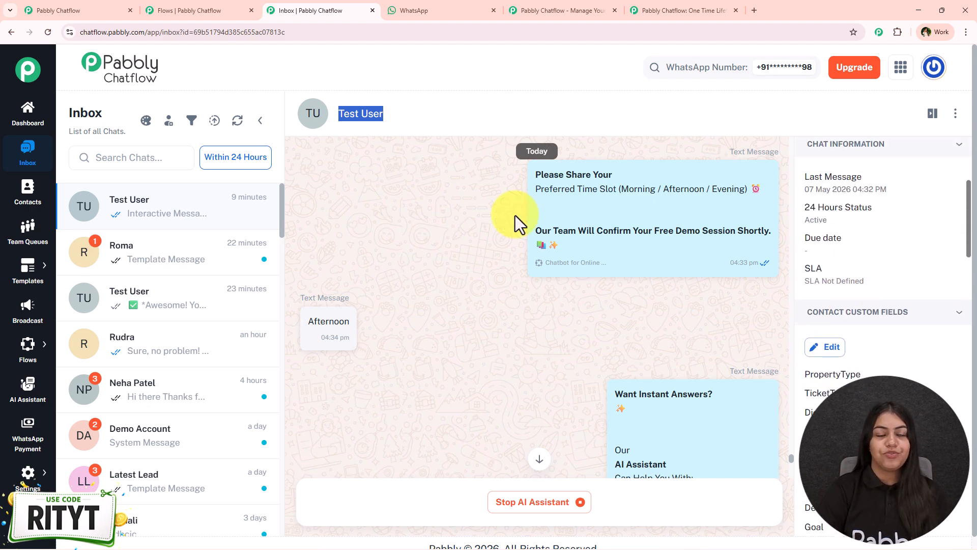
Return to the flow being built and check the name question's contact custom field and reply format.
left_click(168, 11)
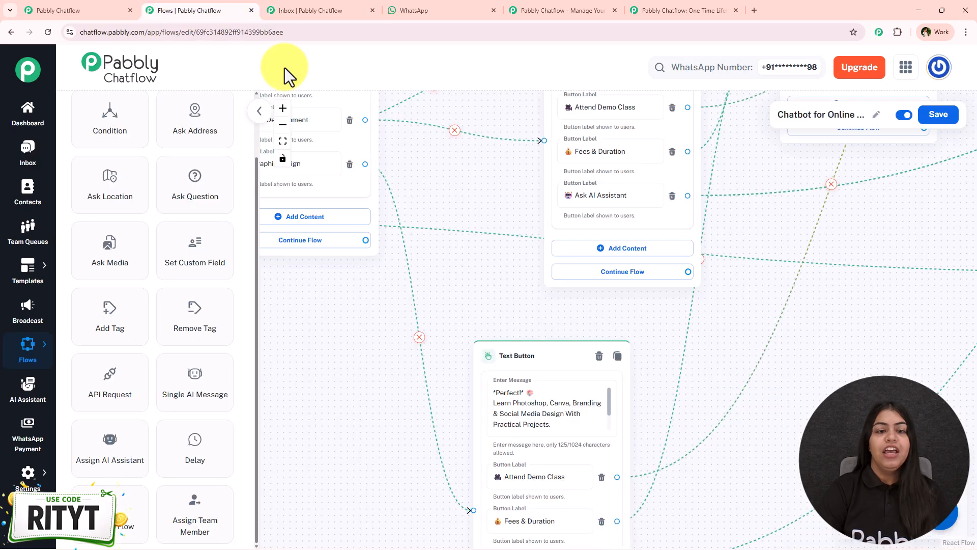
left_click(54, 11)
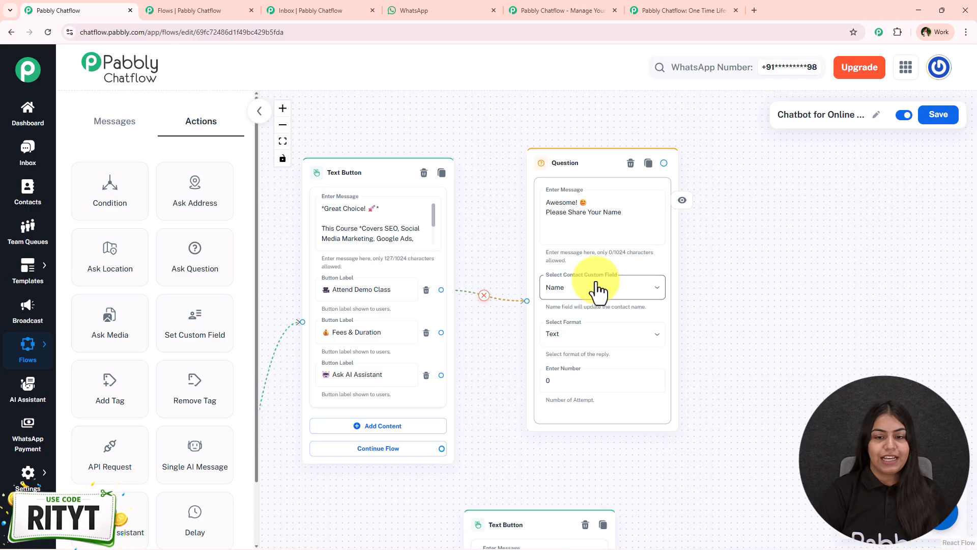
left_click(641, 337)
left_click(557, 390)
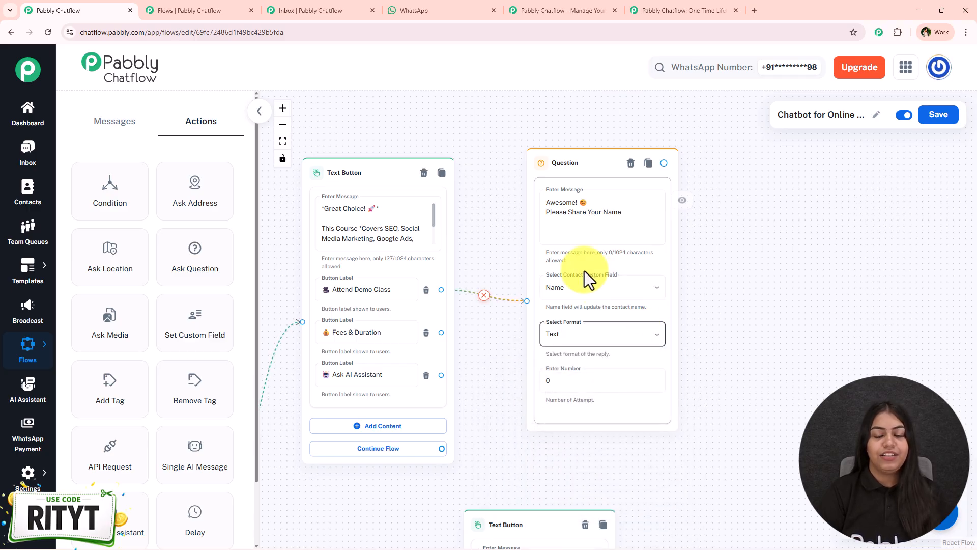
left_click(557, 293)
left_click(766, 305)
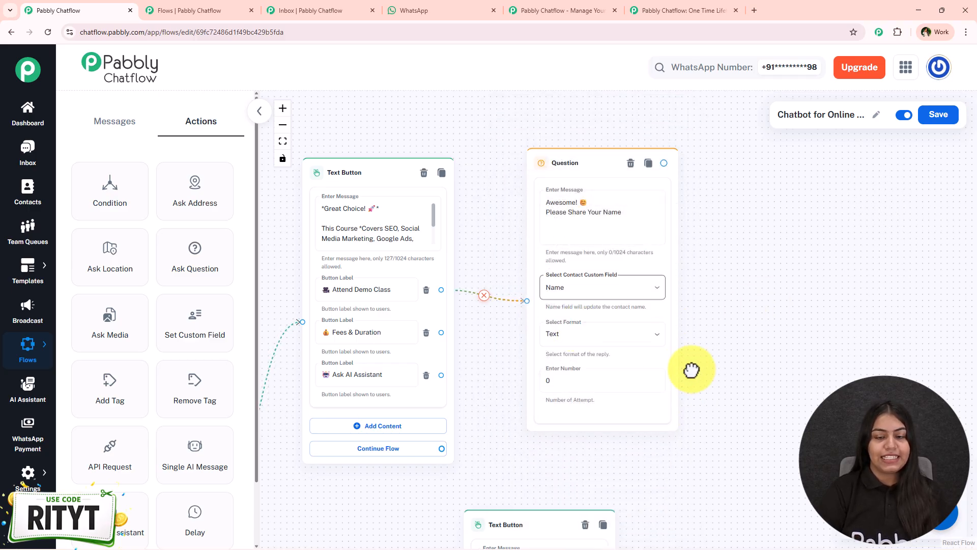
Try 1 as the name question's number of attempts and set it back to 0.
scroll(661, 336, "down", 3)
left_click(598, 265)
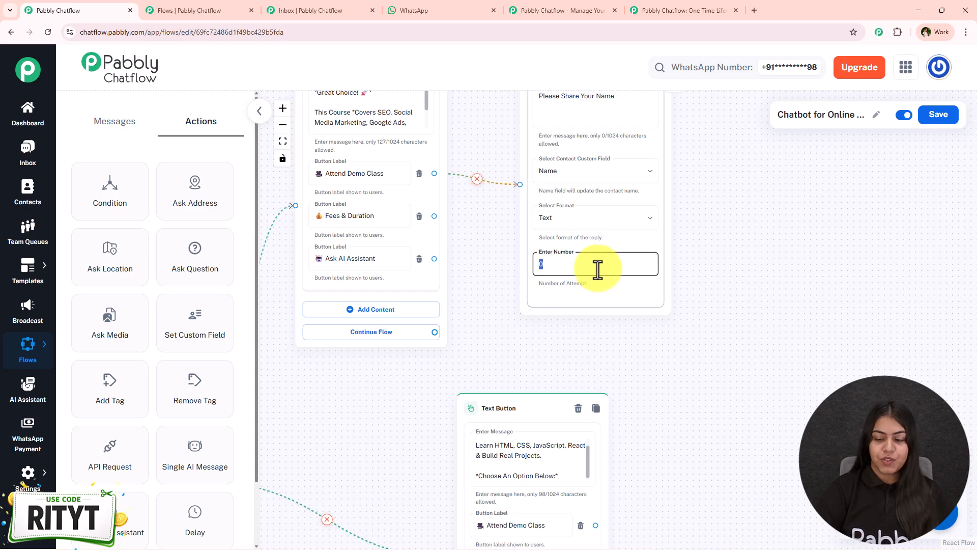
type("1")
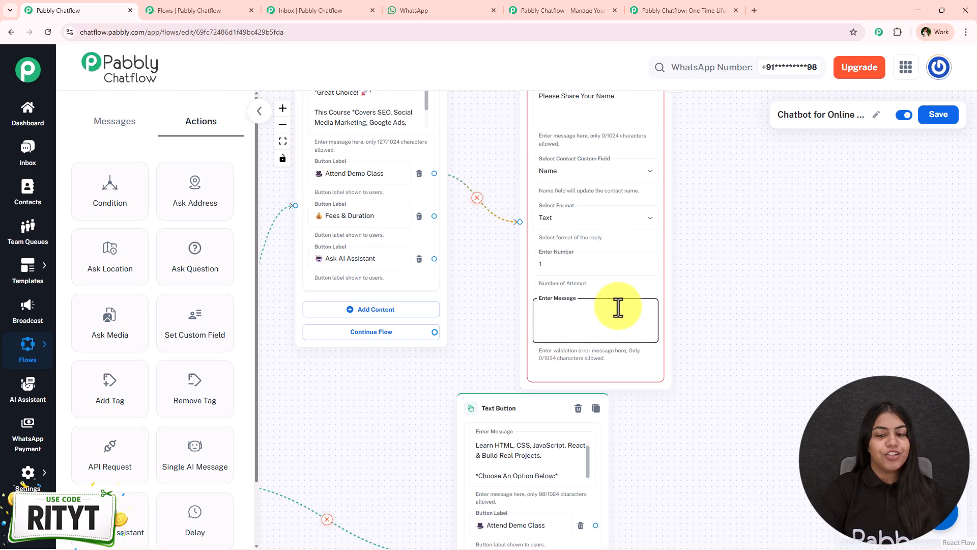
left_click(575, 262)
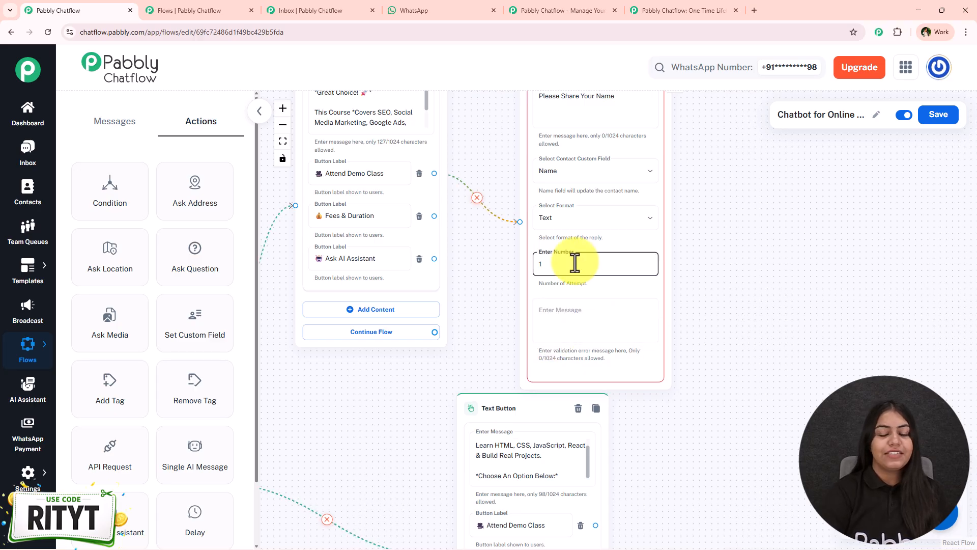
key("BackSpace")
type("0")
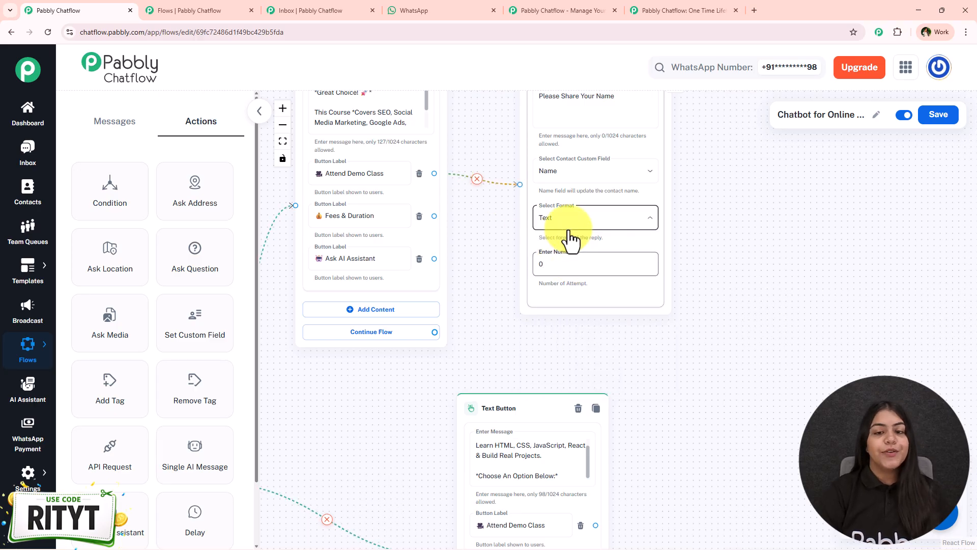
View the reply formats available for the name question, keeping Text.
left_click(569, 227)
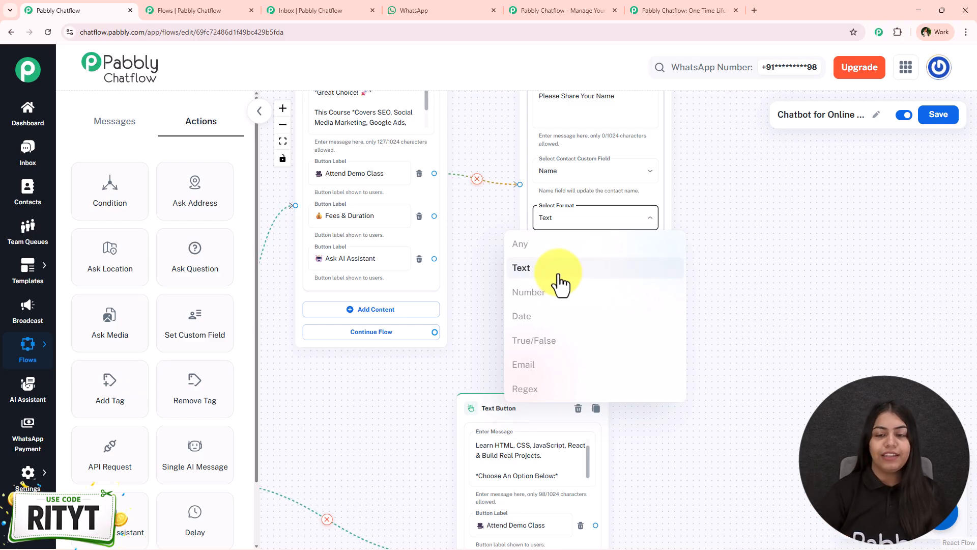
left_click(750, 264)
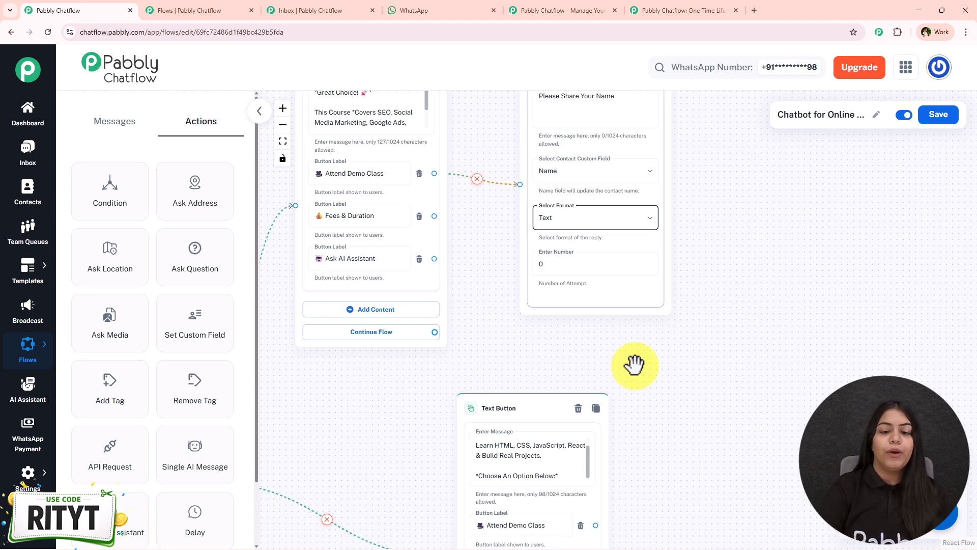
left_click_drag(768, 278, 703, 391)
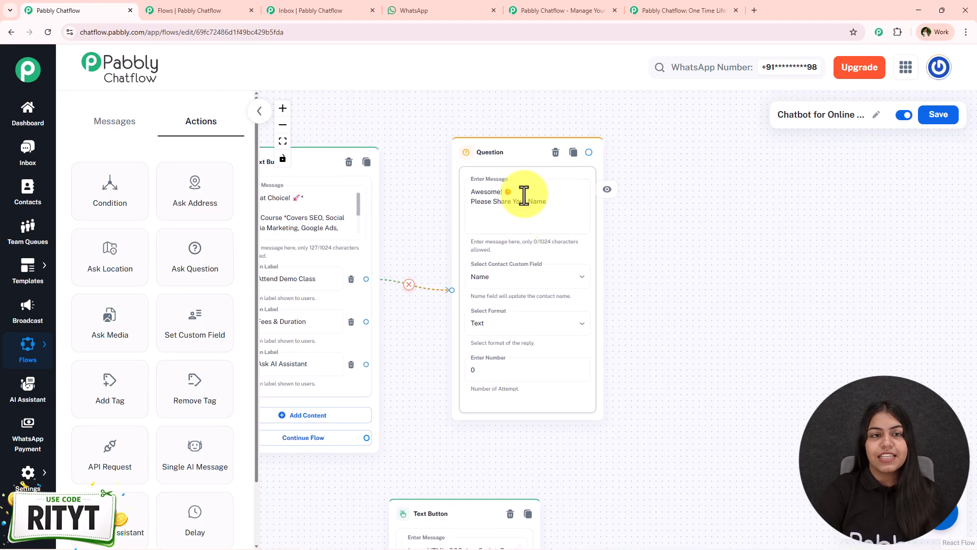
Copy the "Please Share Your Preferred Time Slot" message from the Pabbly Chatflow 2 chat in WhatsApp.
left_click(387, 8)
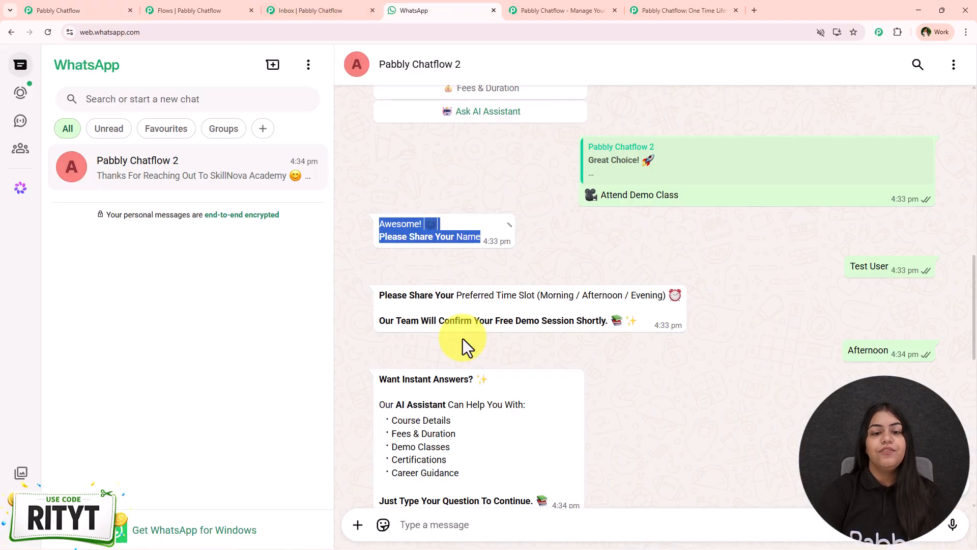
scroll(392, 299, "down", 1)
left_click_drag(377, 240, 630, 279)
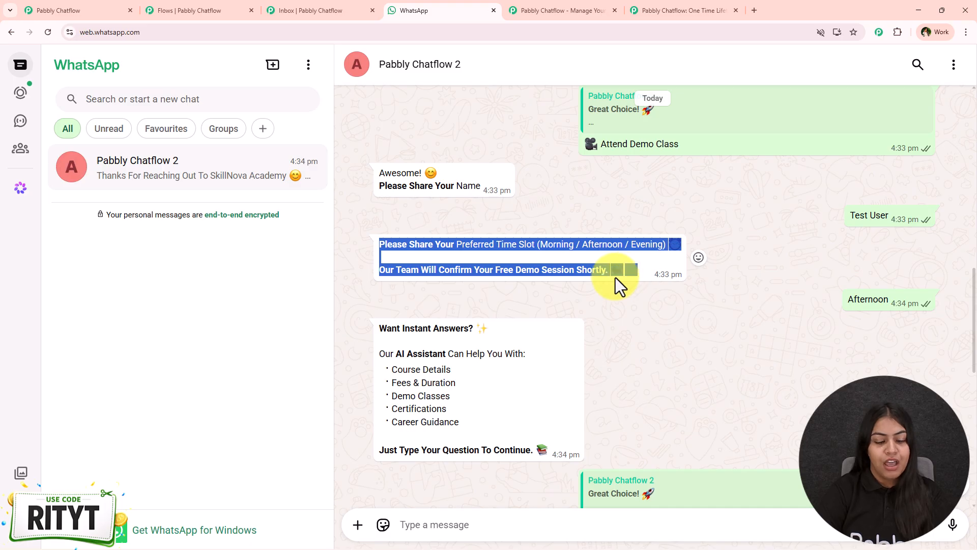
Return to the flow being built, add a second Ask Question block and connect the name question to it.
left_click(55, 10)
left_click_drag(209, 261, 625, 185)
left_click_drag(468, 152, 600, 310)
left_click_drag(608, 163, 640, 194)
left_click(600, 283)
left_click_drag(869, 293, 809, 290)
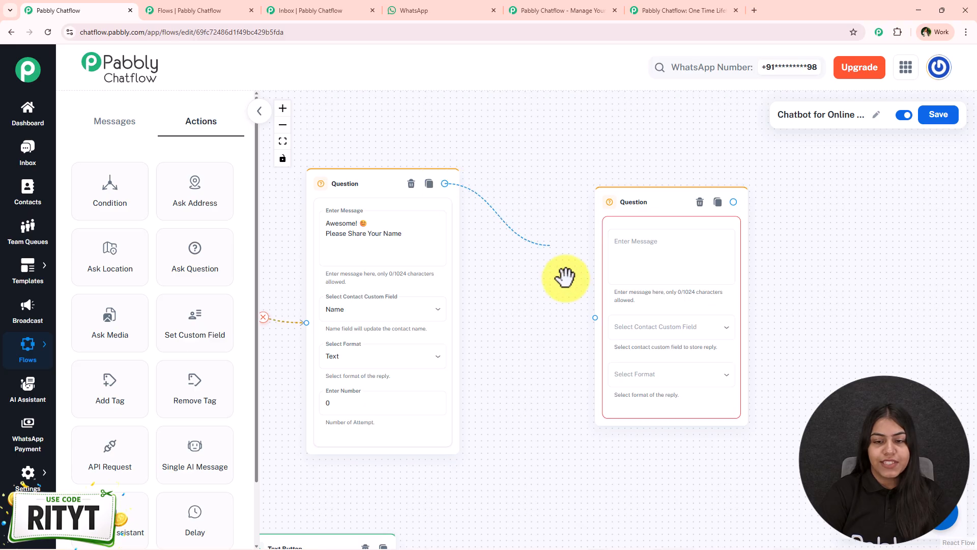
left_click_drag(588, 310, 593, 313)
left_click_drag(609, 192, 590, 184)
Paste the copied "Please Share Your Preferred Time Slot" text as the second question's message.
left_click(632, 261)
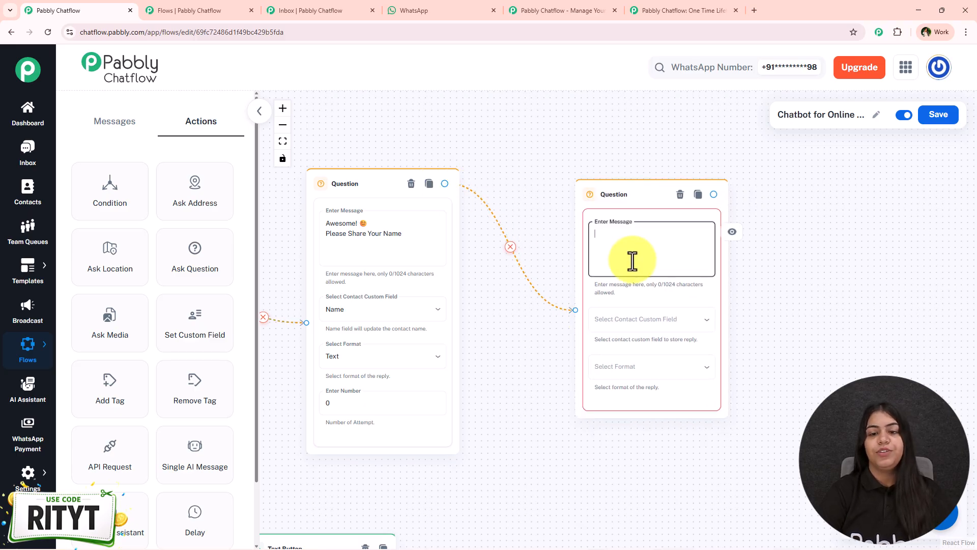
scroll(707, 239, "up", 3)
scroll(711, 244, "down", 3)
Set the second question to store its reply in the Time_slot contact custom field.
left_click_drag(673, 329, 515, 283)
left_click(476, 277)
scroll(461, 428, "down", 5)
scroll(460, 432, "down", 12)
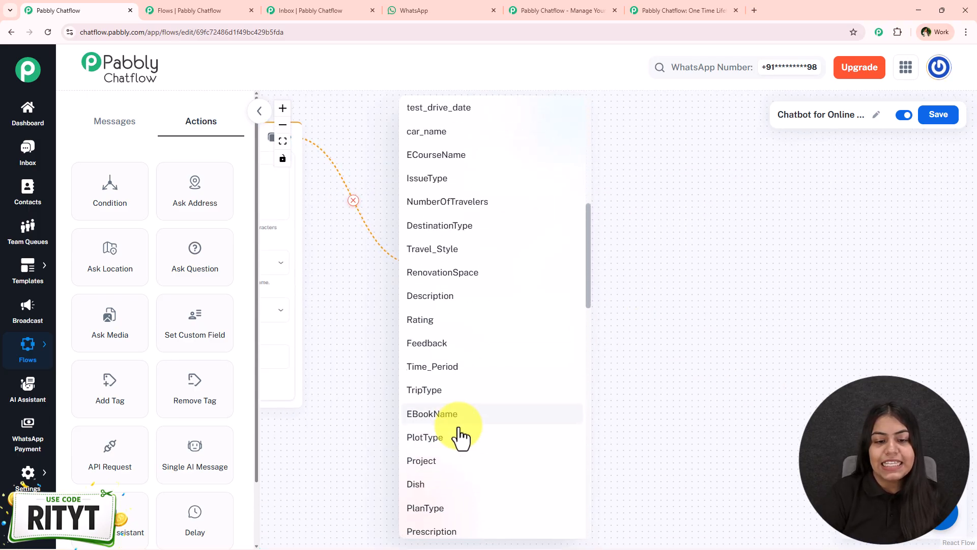
scroll(461, 438, "down", 8)
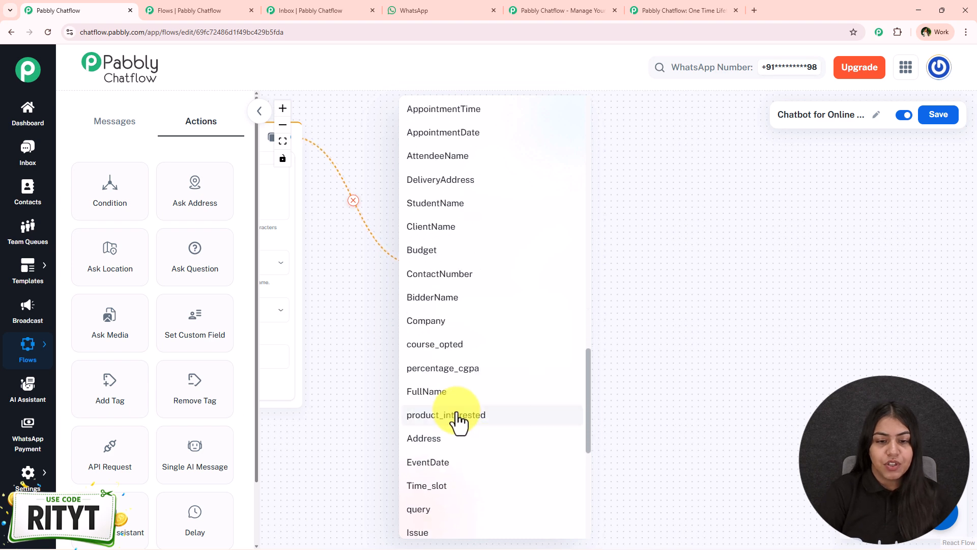
left_click(440, 190)
scroll(661, 415, "down", 1)
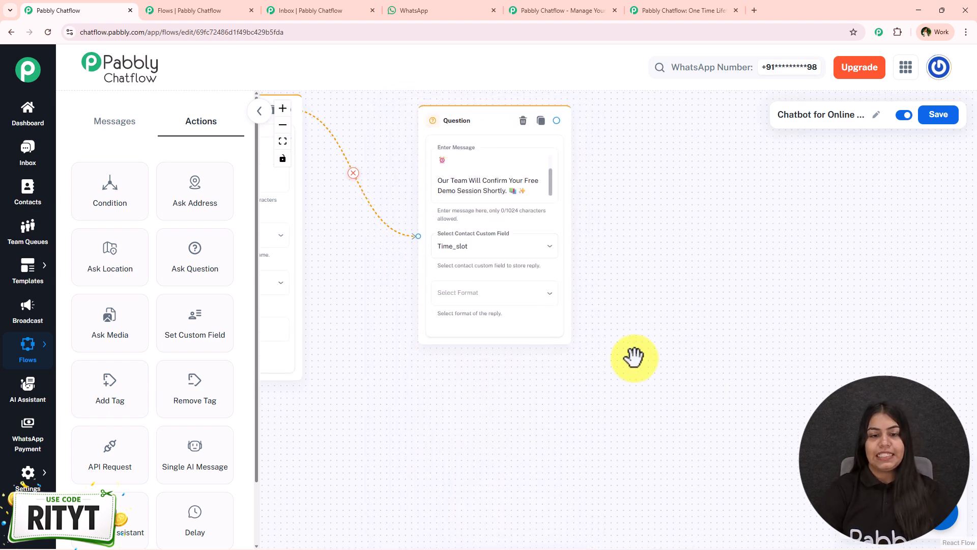
Set the reply format of the time slot question to Text.
left_click(509, 295)
left_click(497, 351)
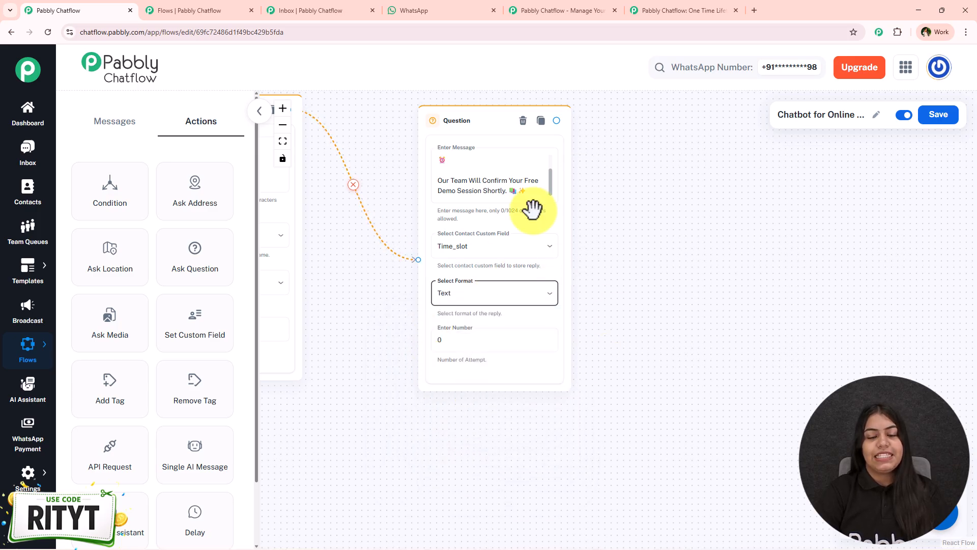
left_click_drag(628, 231, 751, 297)
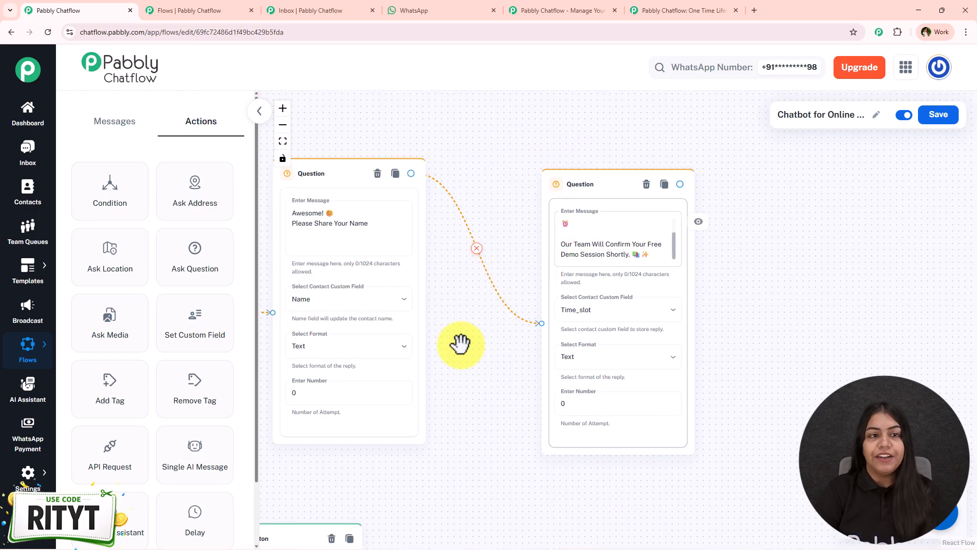
Open the Contact Custom Fields settings, look through the existing fields and add a blank field row.
left_click(319, 5)
mouse_move(34, 471)
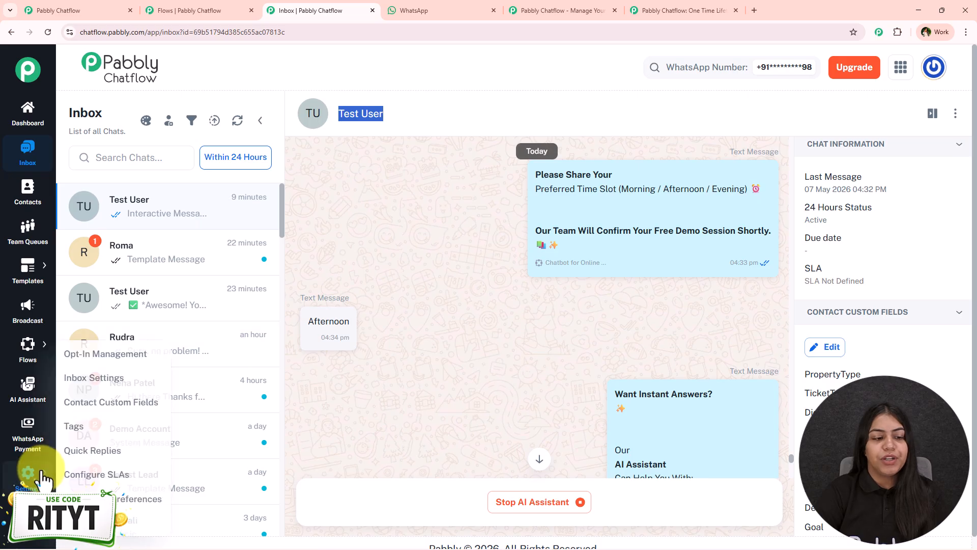
left_click(113, 403)
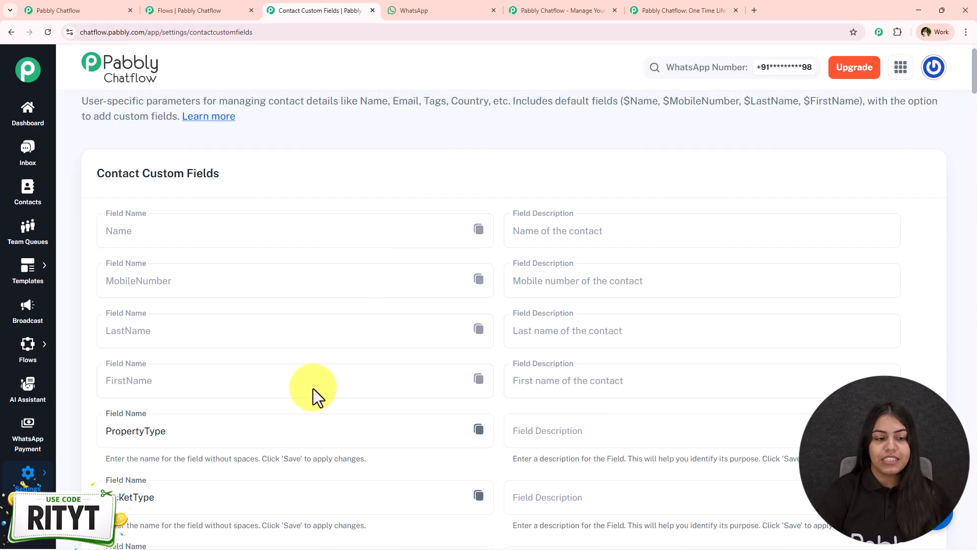
scroll(313, 397, "down", 15)
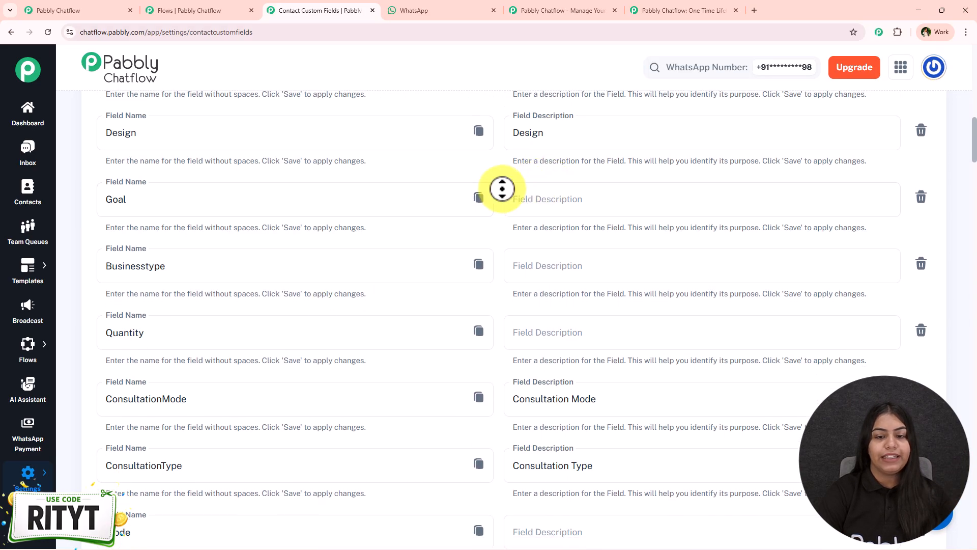
scroll(506, 359, "down", 20)
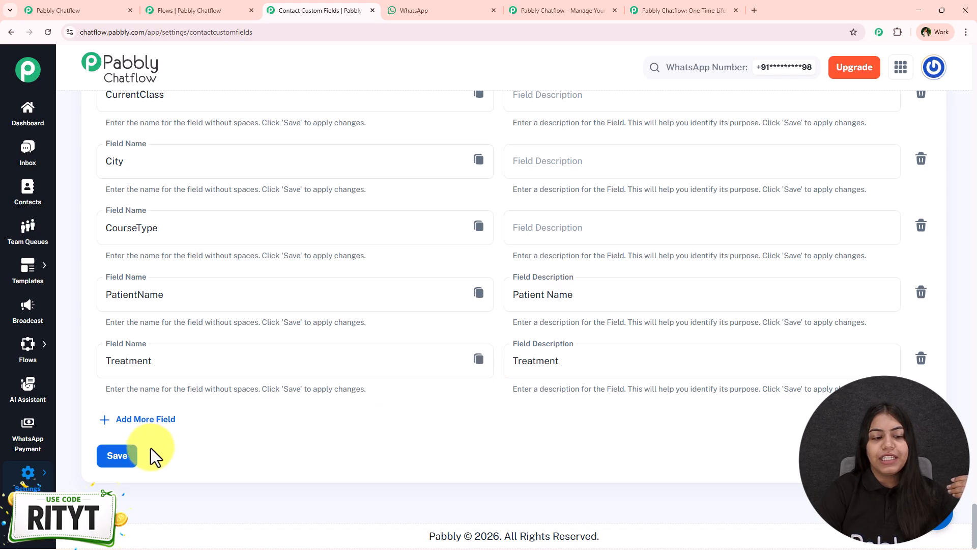
left_click(146, 419)
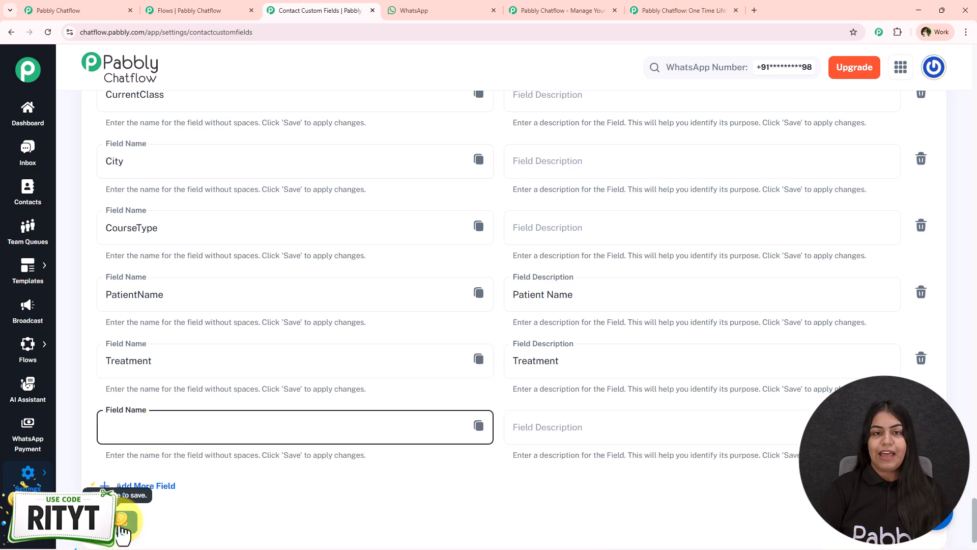
Return to the flow being built and attach a new Text Button block to the Digital Marketing course's Fees & Duration button.
left_click(92, 9)
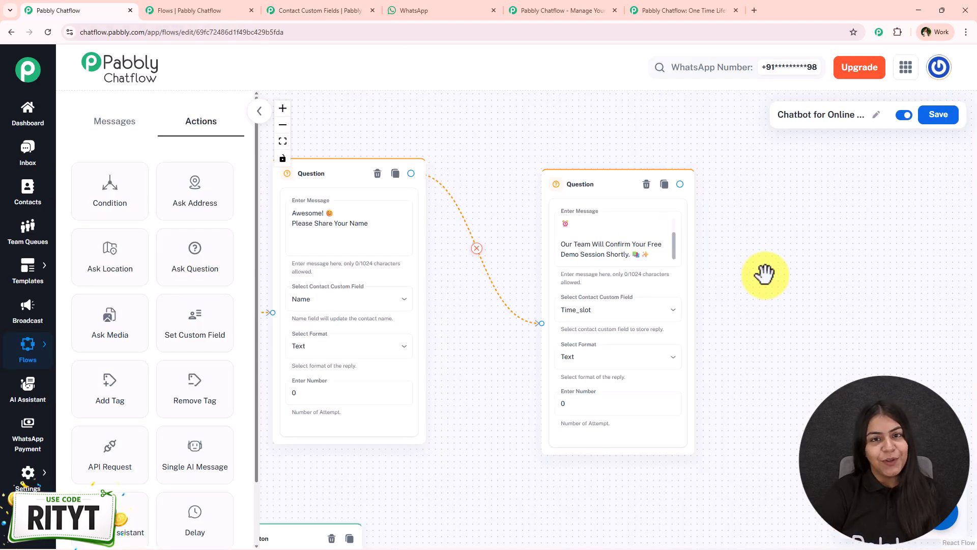
left_click_drag(612, 184, 578, 179)
left_click_drag(829, 302, 976, 295)
left_click_drag(544, 471, 674, 411)
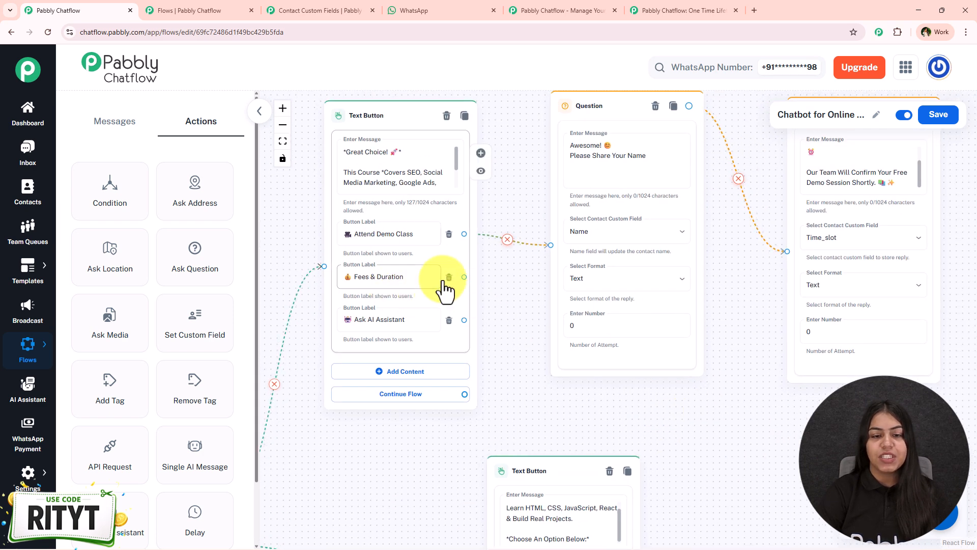
left_click_drag(517, 349, 623, 378)
left_click(636, 401)
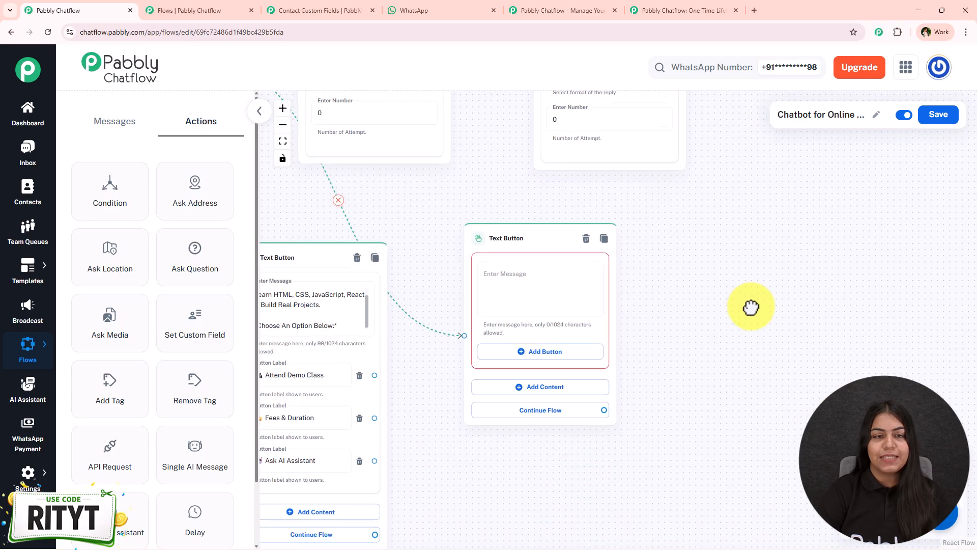
Try to copy the "Our Course Fees Start From ₹14,999" message from the finished flow into the new Text Button block.
left_click(166, 6)
left_click_drag(452, 313, 509, 458)
triple_click(512, 198)
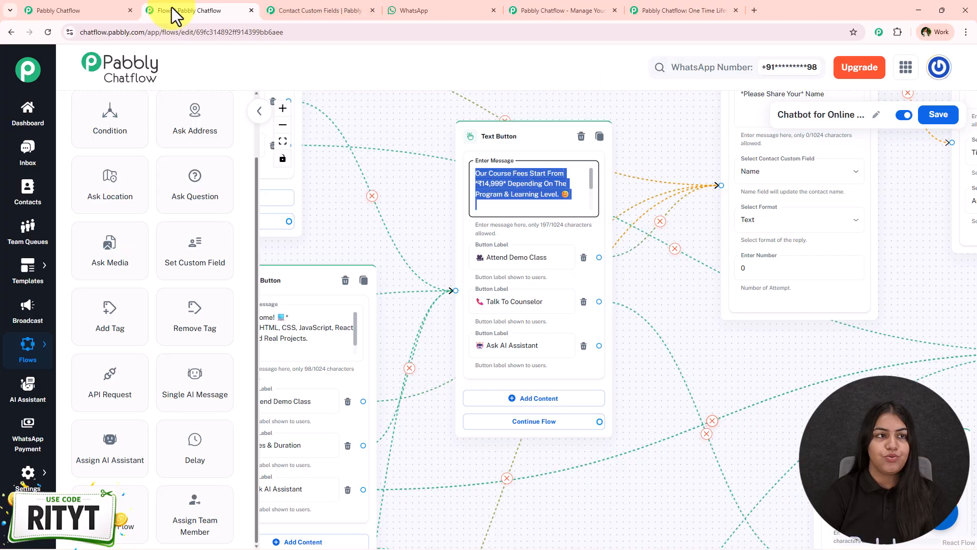
left_click(98, 4)
key("ctrl+v")
Add an "Attend Demo Class" quick reply button to the new block, copying its name from the finished flow.
left_click(539, 346)
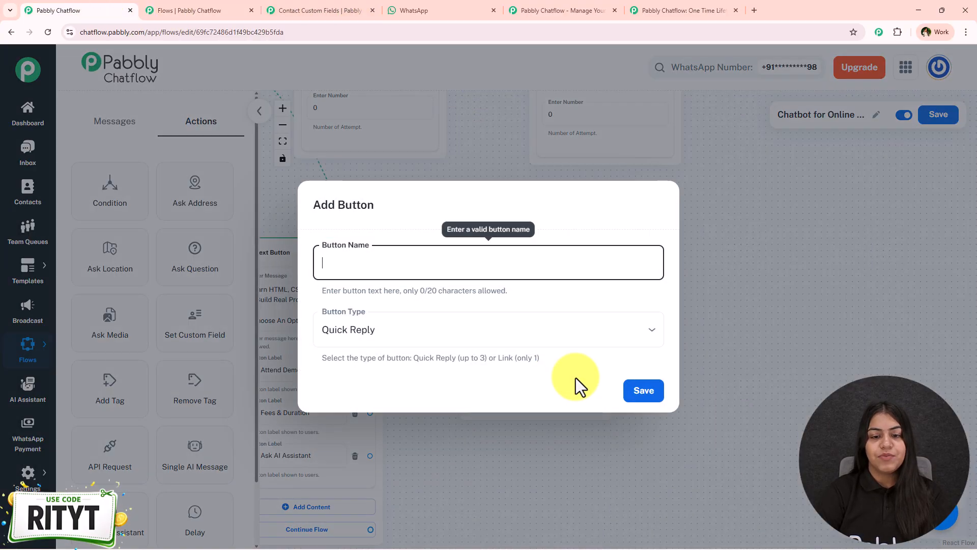
left_click(183, 7)
left_click(519, 262)
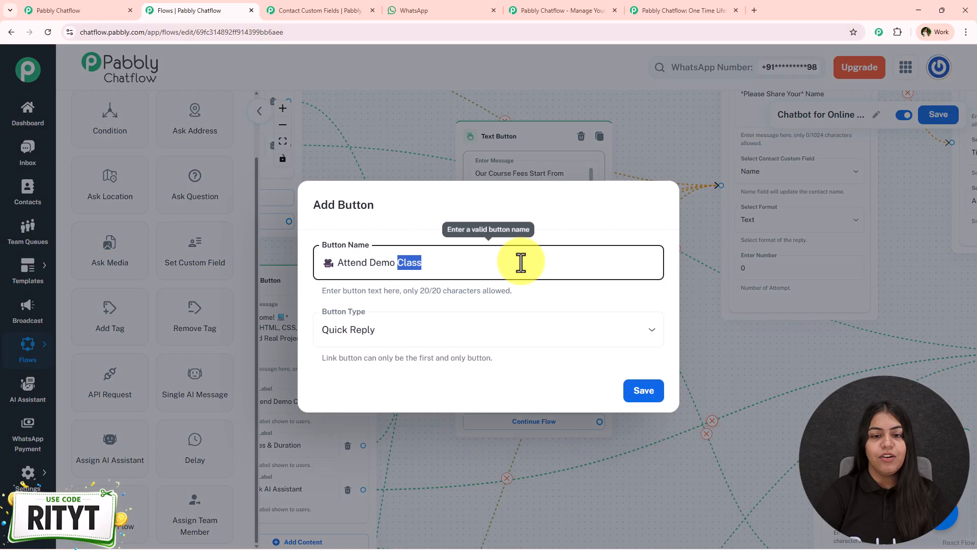
left_click(738, 349)
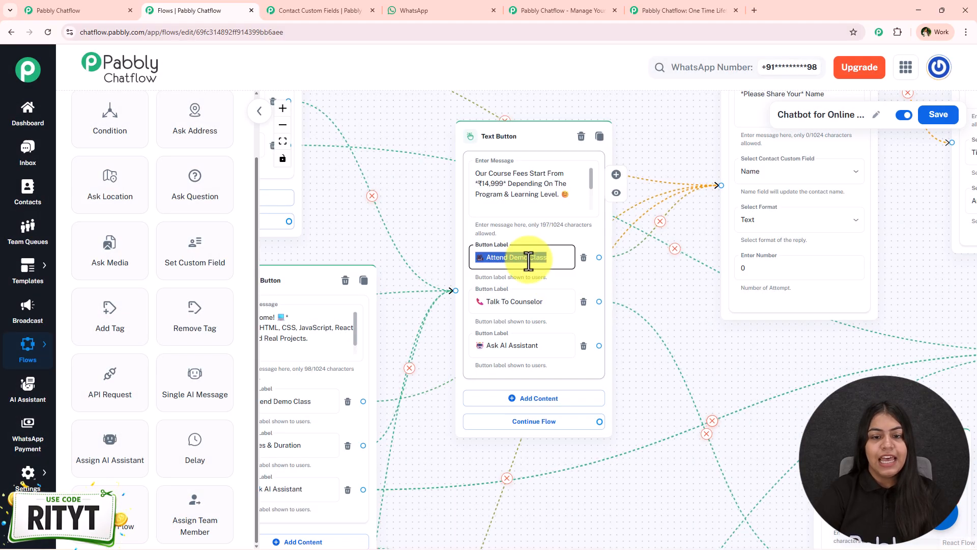
left_click(102, 10)
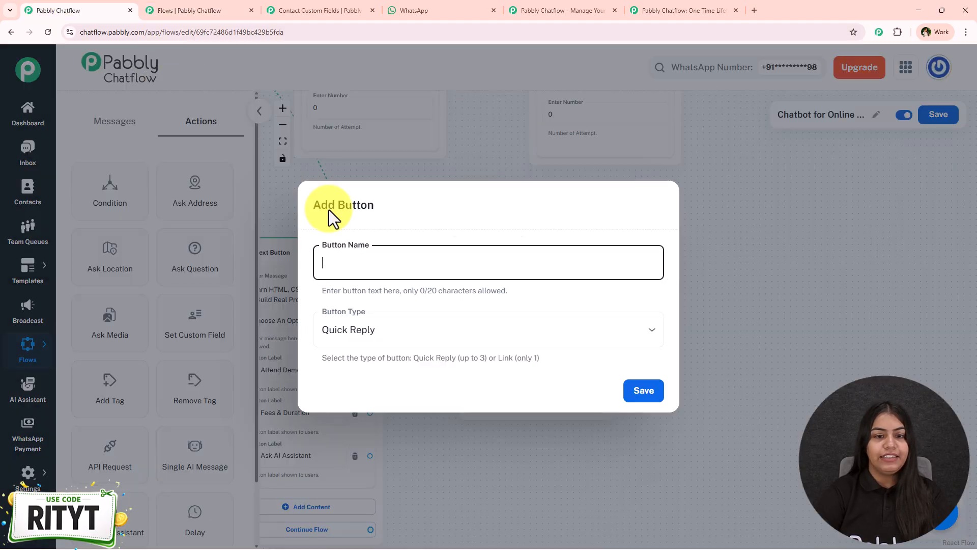
left_click(657, 392)
Add a "Talk To Counselor" quick reply button to the same block, copying its name from the finished flow.
left_click(585, 395)
left_click(173, 9)
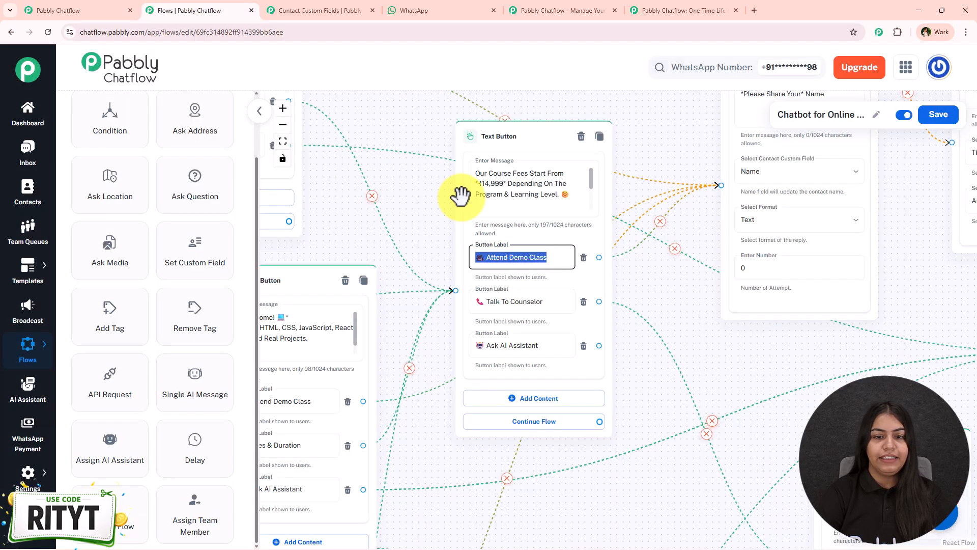
left_click(500, 303)
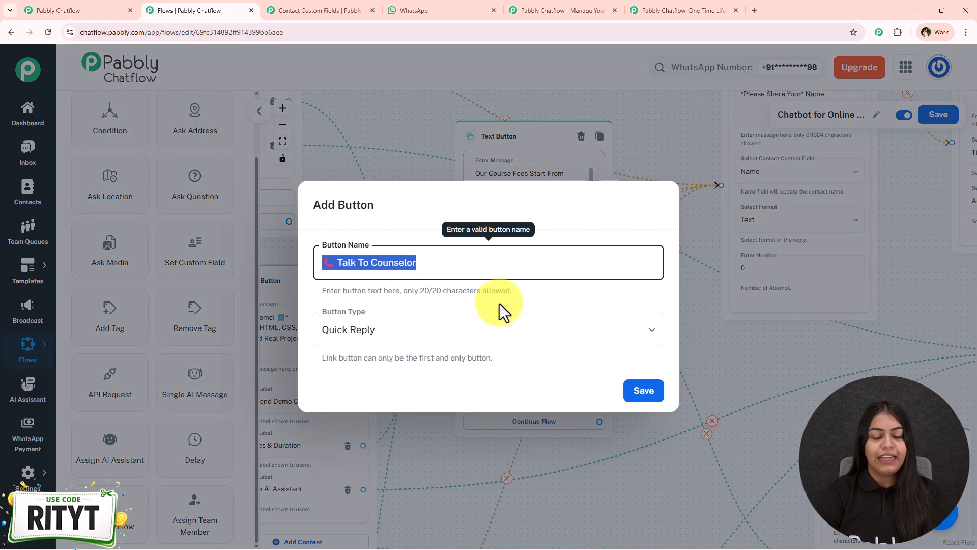
left_click(53, 7)
left_click(629, 398)
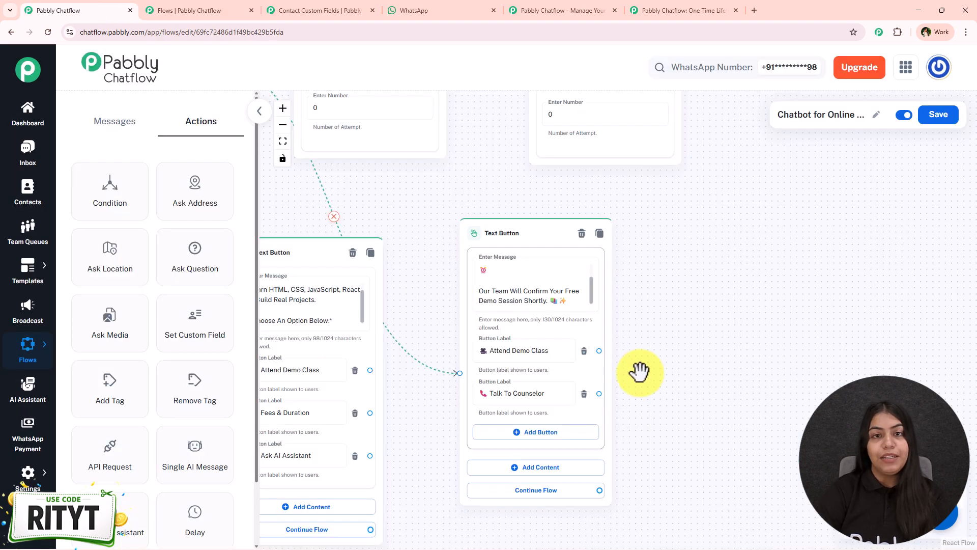
Add an "Ask AI Assistant" quick reply button to the same block, reusing the label from an existing block of this flow.
left_click_drag(632, 369, 593, 198)
left_click(509, 273)
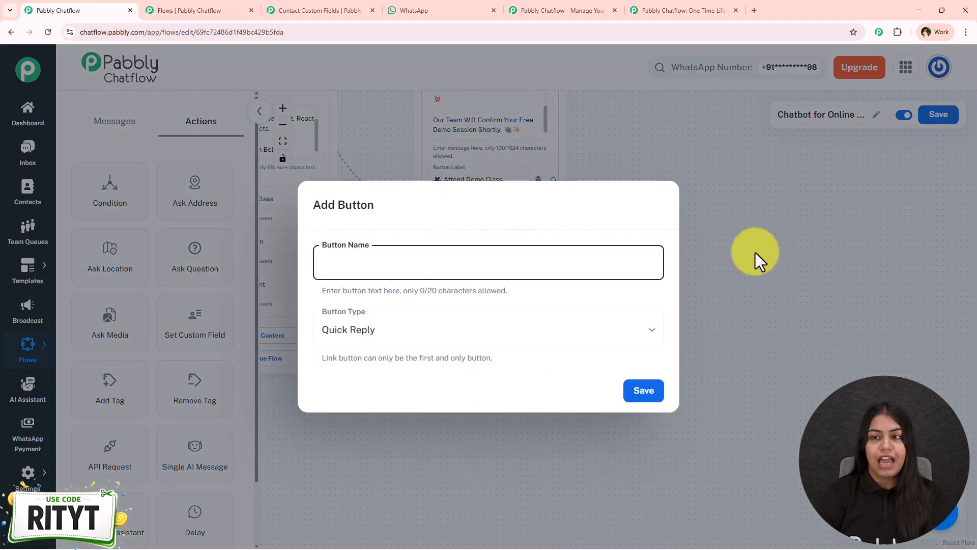
left_click(687, 319)
left_click_drag(554, 384, 686, 378)
left_click(365, 281)
key("ctrl+a")
key("ctrl+c")
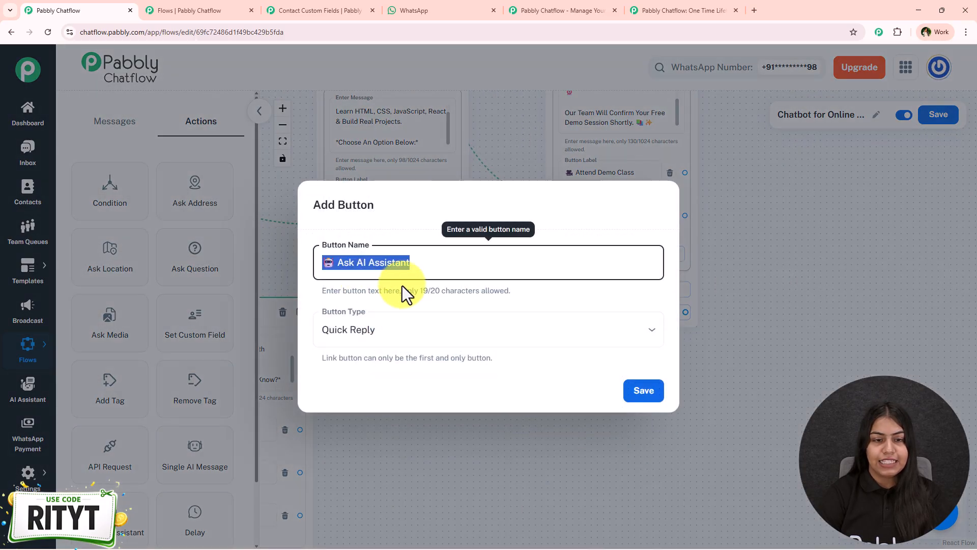
key("Escape")
left_click(617, 251)
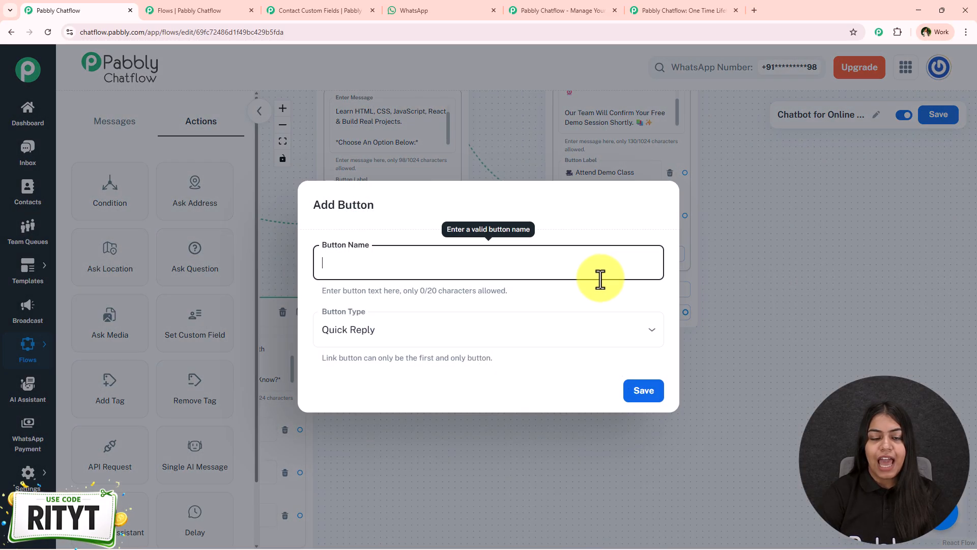
left_click(645, 390)
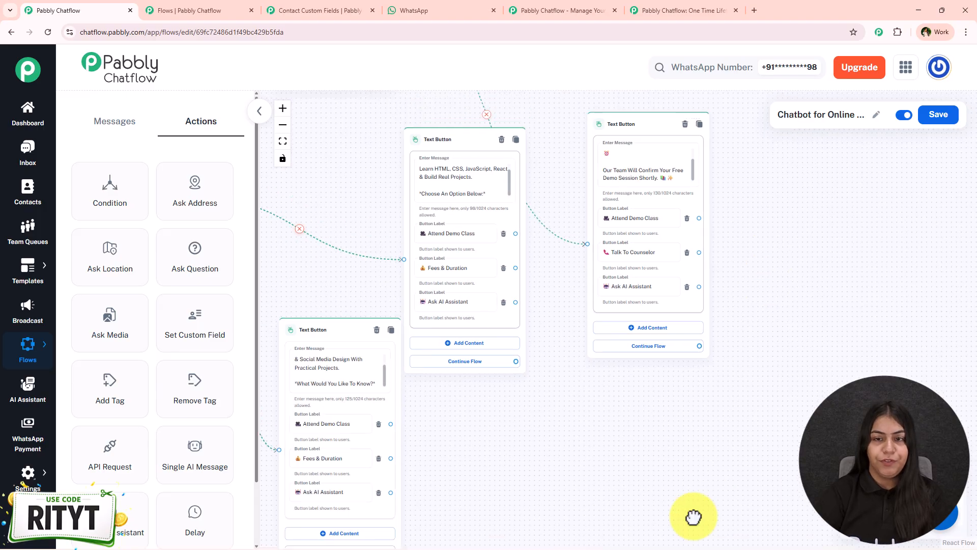
Connect the Attend Demo Class button of the new fees block to the name question.
left_click_drag(582, 474, 790, 508)
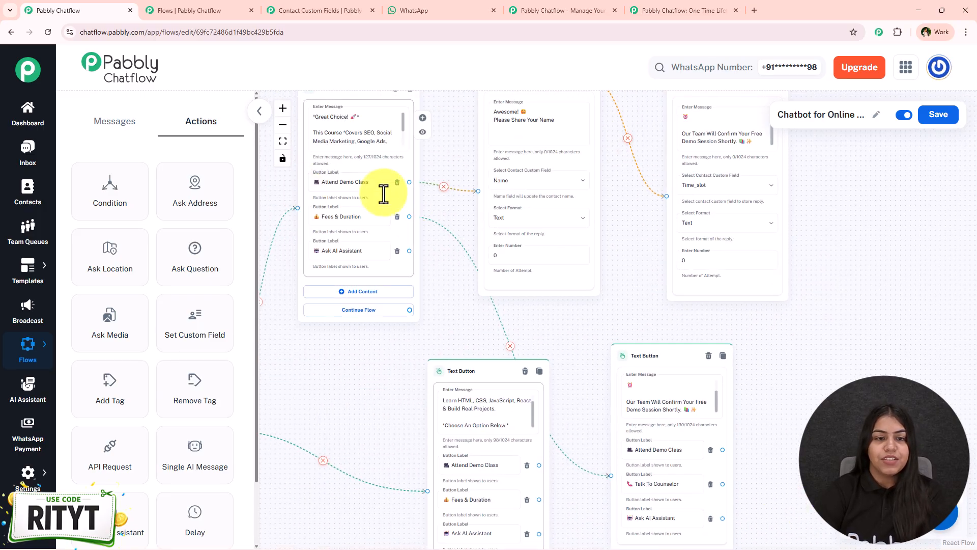
left_click_drag(418, 331, 381, 377)
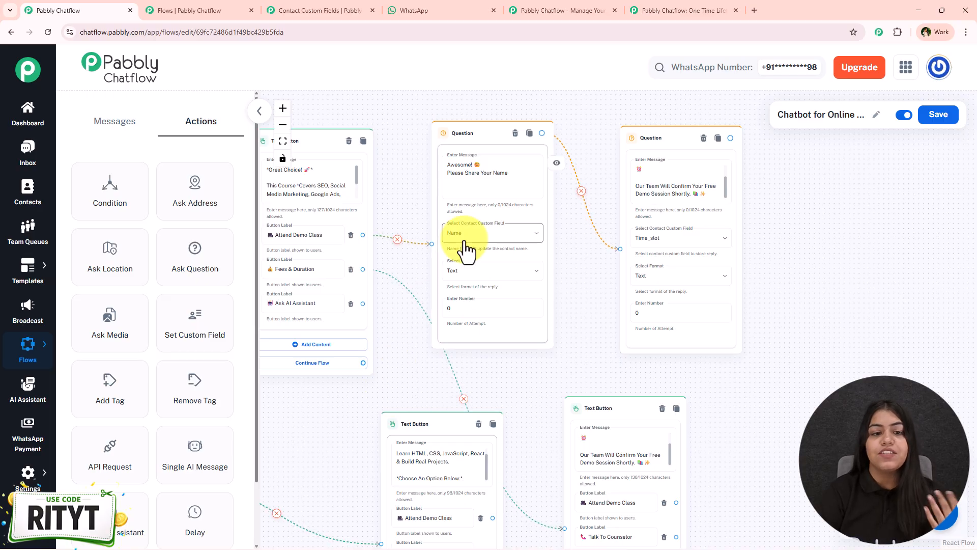
left_click_drag(404, 365, 387, 183)
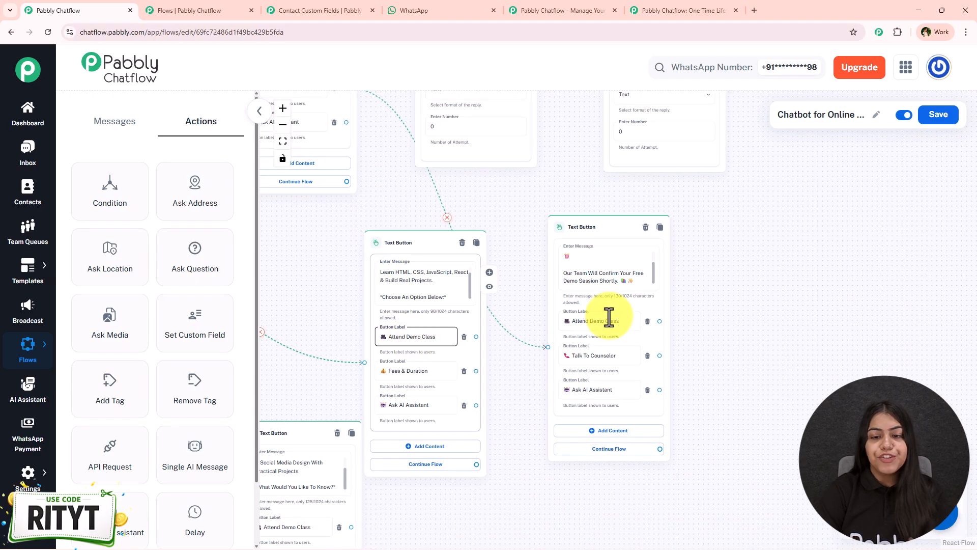
left_click_drag(689, 319, 455, 173)
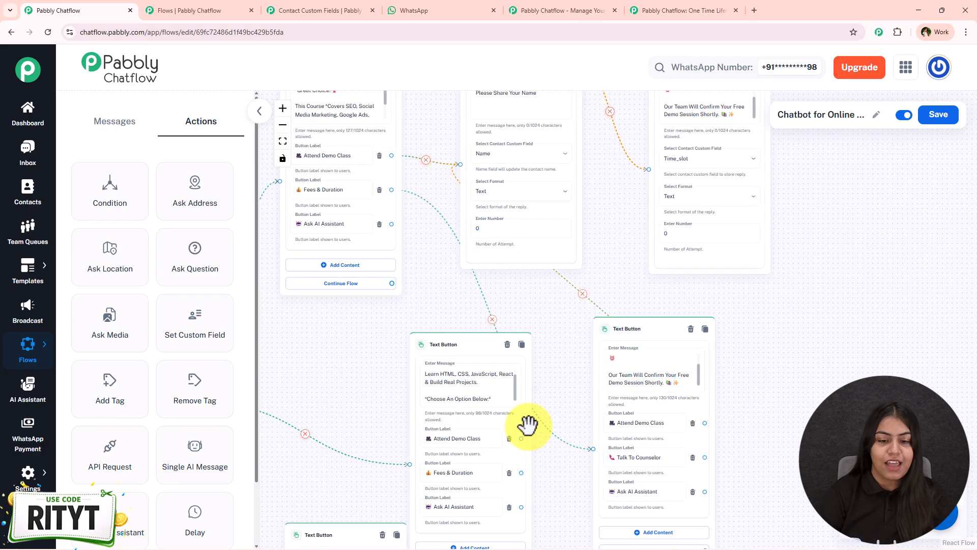
Connect the Attend Demo Class buttons of the Web Development and Graphic Design course blocks to the name question.
left_click_drag(521, 438, 460, 165)
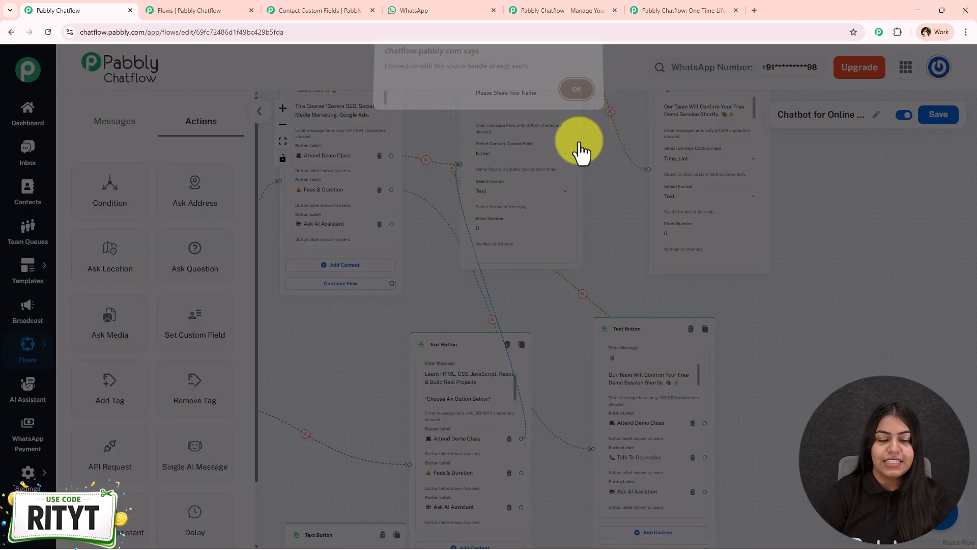
left_click(569, 106)
left_click_drag(578, 316, 751, 189)
left_click_drag(478, 416, 442, 352)
left_click_drag(514, 444, 614, 221)
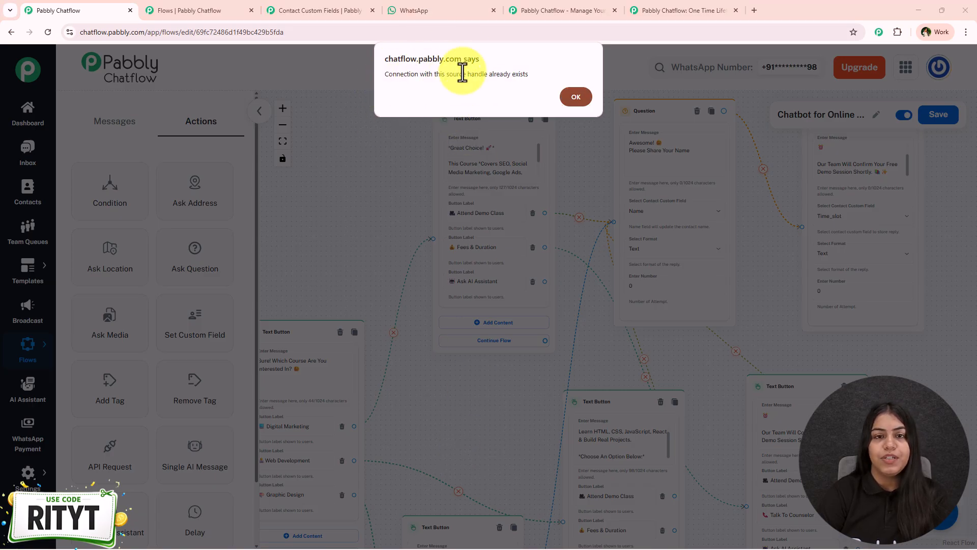
left_click(574, 97)
Connect the welcome block's Book Free Demo button to the name question.
left_click_drag(460, 418, 554, 235)
scroll(433, 350, "down", 1)
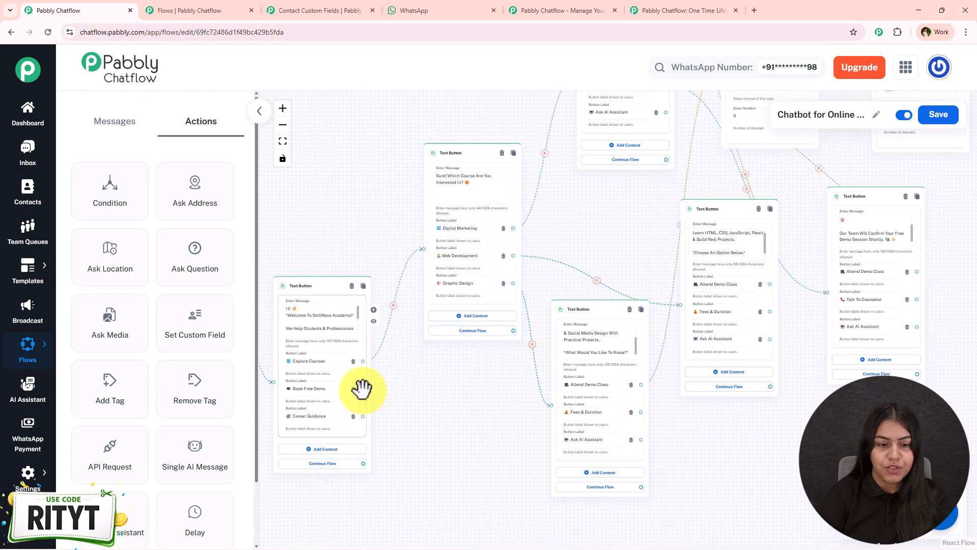
scroll(539, 247, "up", 5)
left_click_drag(719, 257, 720, 255)
Try to connect the Web Development course block's Attend Demo Class button to the name question again.
left_click_drag(693, 421, 533, 308)
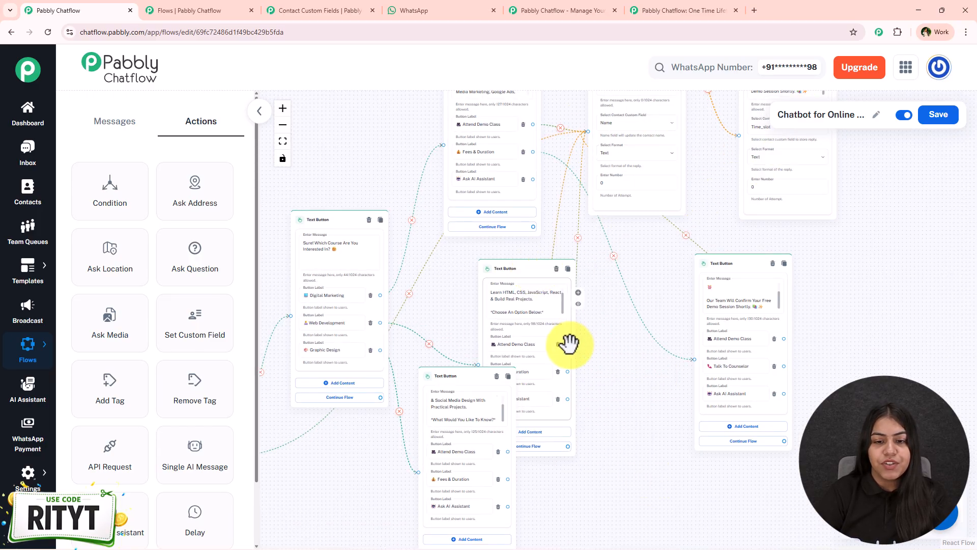
left_click_drag(588, 131, 588, 132)
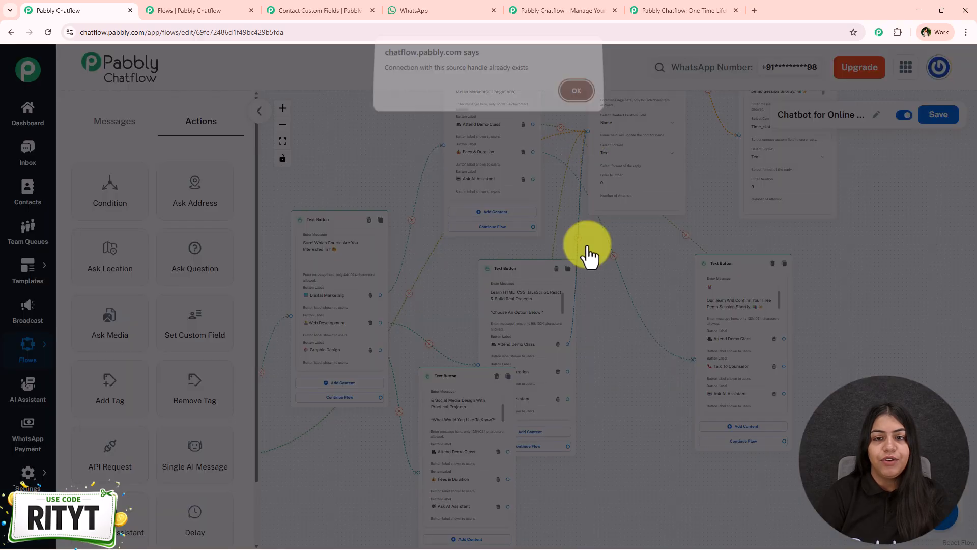
left_click(576, 97)
Connect the Fees & Duration buttons of the Web Development and Graphic Design course blocks to the fees block.
scroll(823, 358, "up", 3)
scroll(824, 358, "up", 2)
left_click_drag(656, 331, 694, 320)
scroll(534, 404, "down", 3)
left_click_drag(436, 203, 540, 242)
left_click_drag(592, 384, 705, 312)
left_click(577, 90)
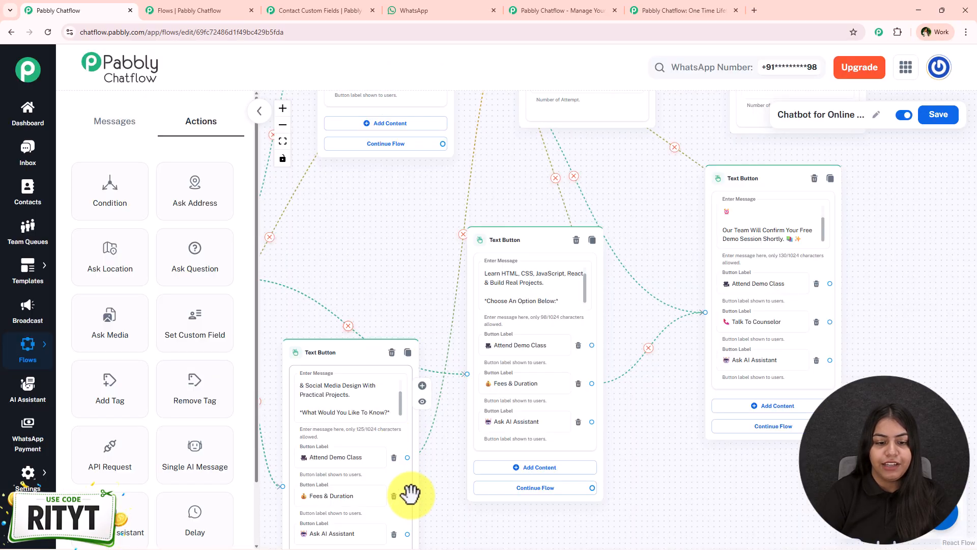
left_click_drag(407, 495, 705, 312)
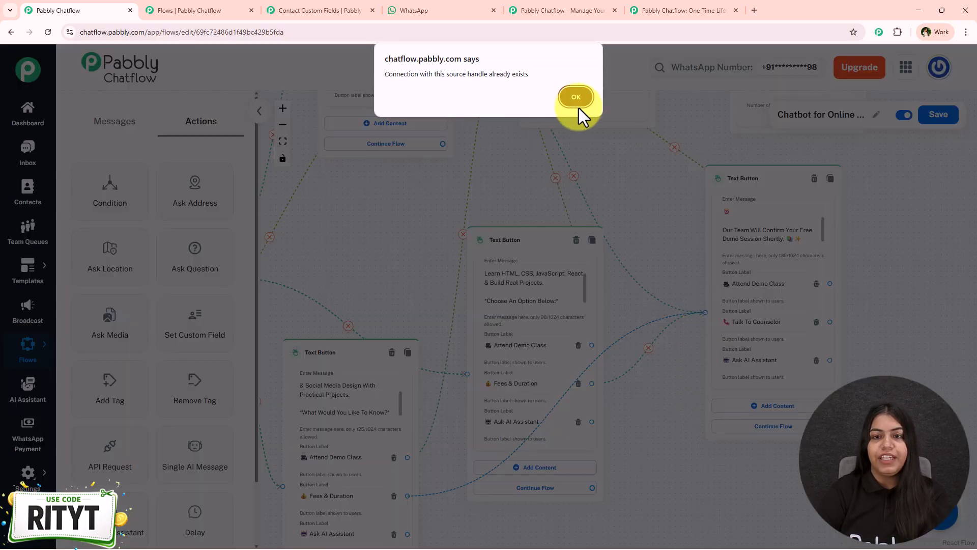
left_click(567, 93)
Switch to the reference flow in the other browser tab and copy the full counselor message from its "Thanks For Reaching Out" block.
left_click_drag(902, 246, 625, 151)
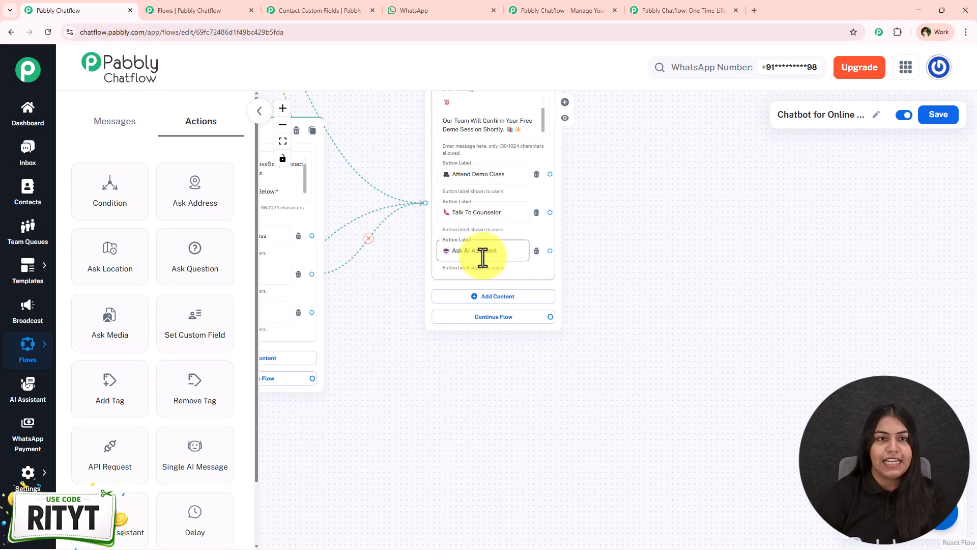
left_click(228, 11)
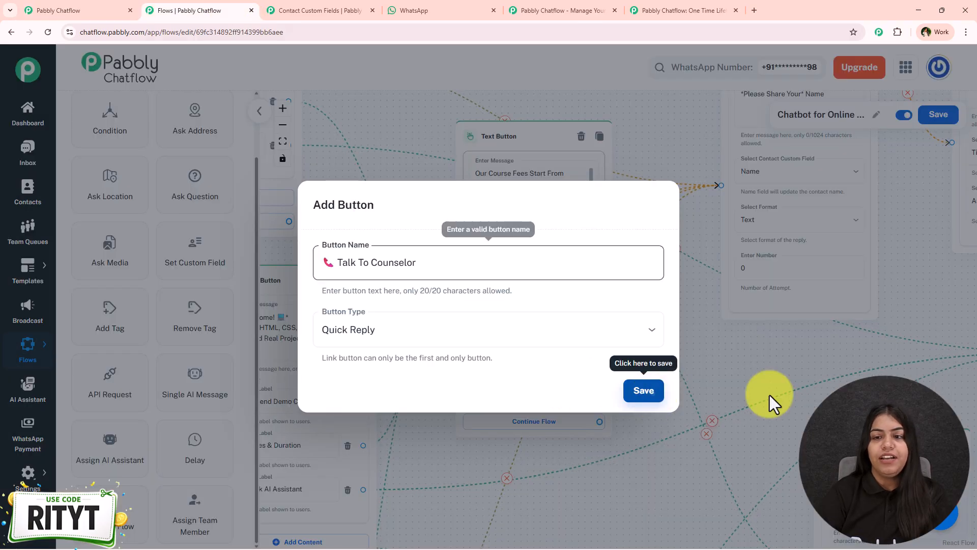
left_click(662, 395)
left_click_drag(957, 400, 499, 447)
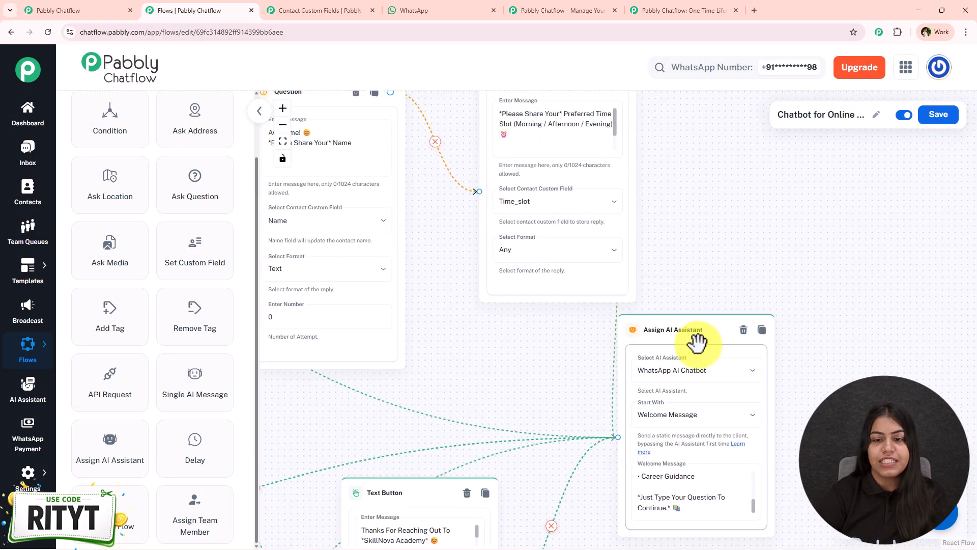
left_click_drag(687, 321, 796, 341)
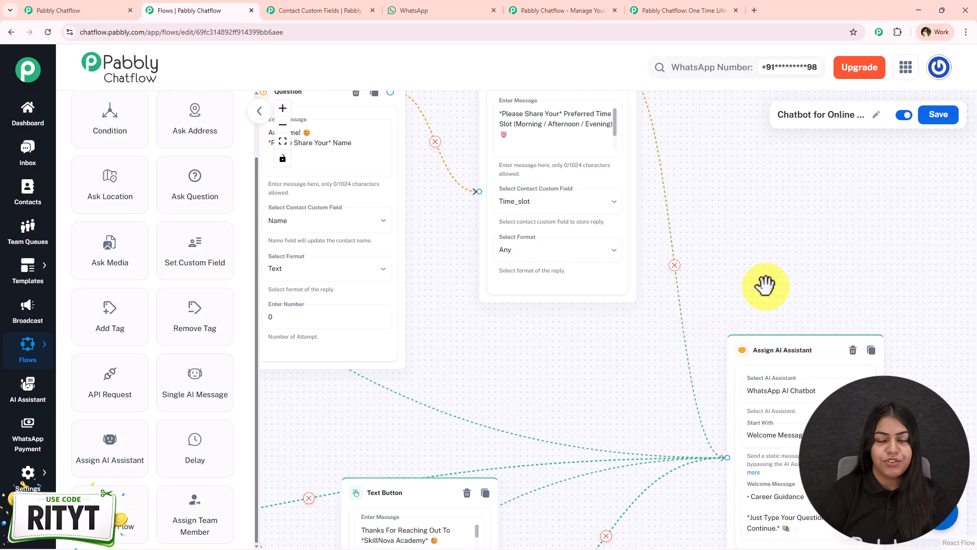
scroll(779, 356, "up", 3)
scroll(815, 229, "down", 5)
scroll(611, 270, "down", 3)
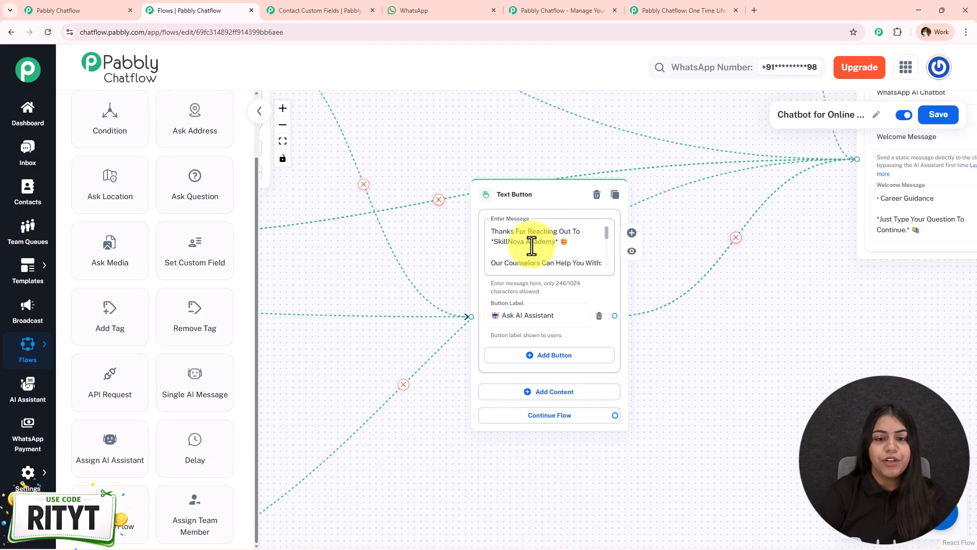
scroll(606, 254, "down", 3)
scroll(560, 249, "up", 3)
left_click(551, 244)
key("ctrl+a")
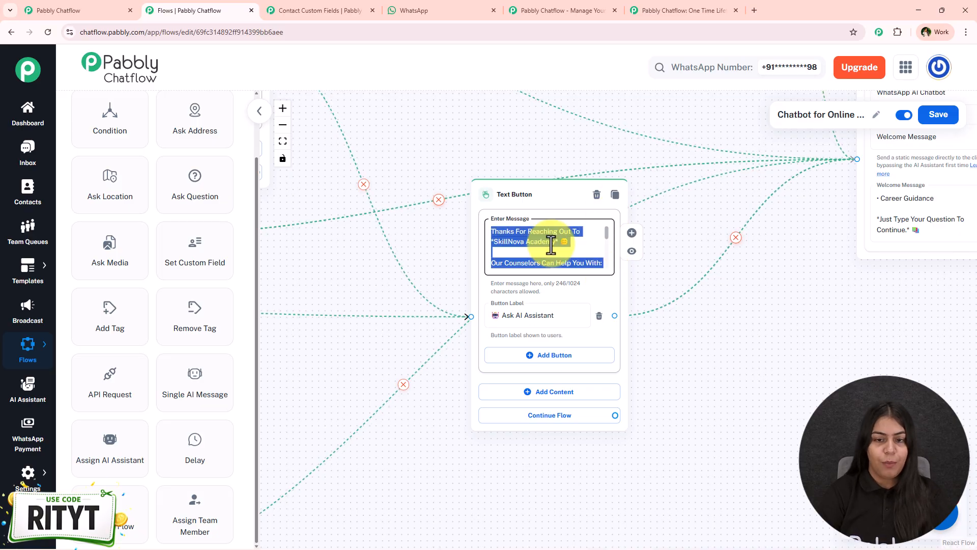
Back in the new flow, add a Text Button block linked from the fees block's Talk To Counselor button and paste the counselor message.
left_click(66, 9)
right_click(745, 234)
left_click(719, 241)
left_click(675, 297)
key("ctrl+v")
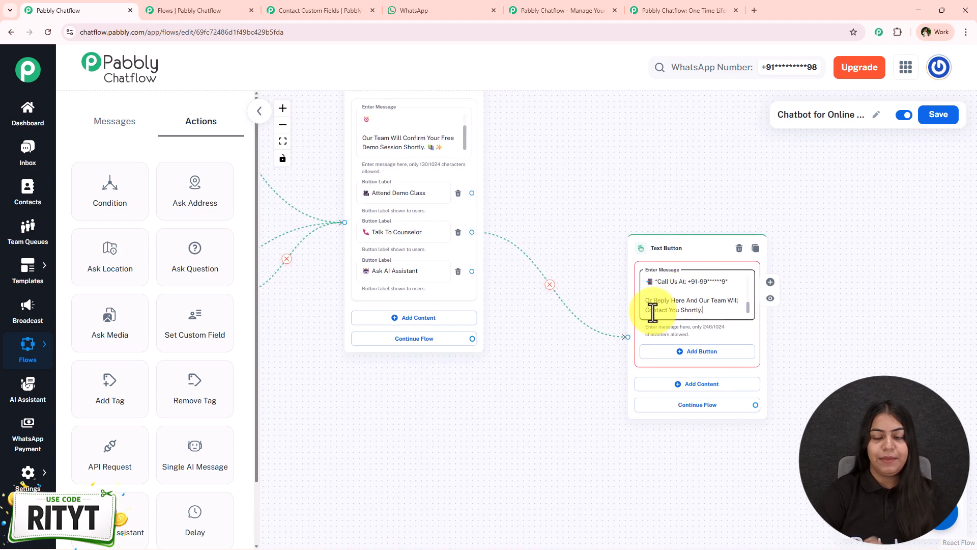
Connect the welcome block's Career Guidance button to the new counselor block.
scroll(604, 346, "down", 3)
left_click_drag(374, 405, 687, 384)
left_click_drag(434, 383, 750, 352)
left_click_drag(634, 366, 352, 361)
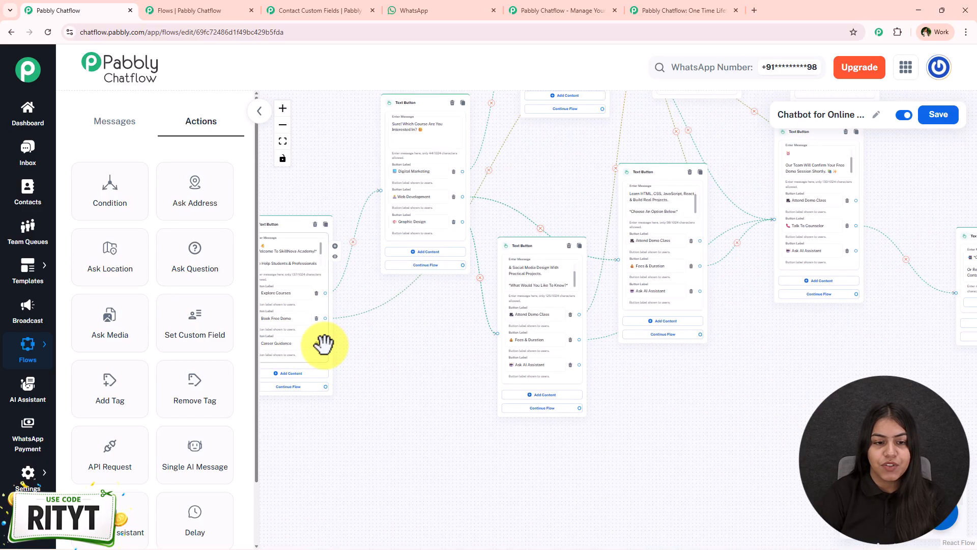
left_click_drag(325, 343, 721, 292)
Add an "Ask AI Assistant" quick reply button to the counselor block, copying the label from the fees block.
scroll(733, 376, "up", 4)
left_click_drag(929, 247, 834, 302)
left_click(341, 229)
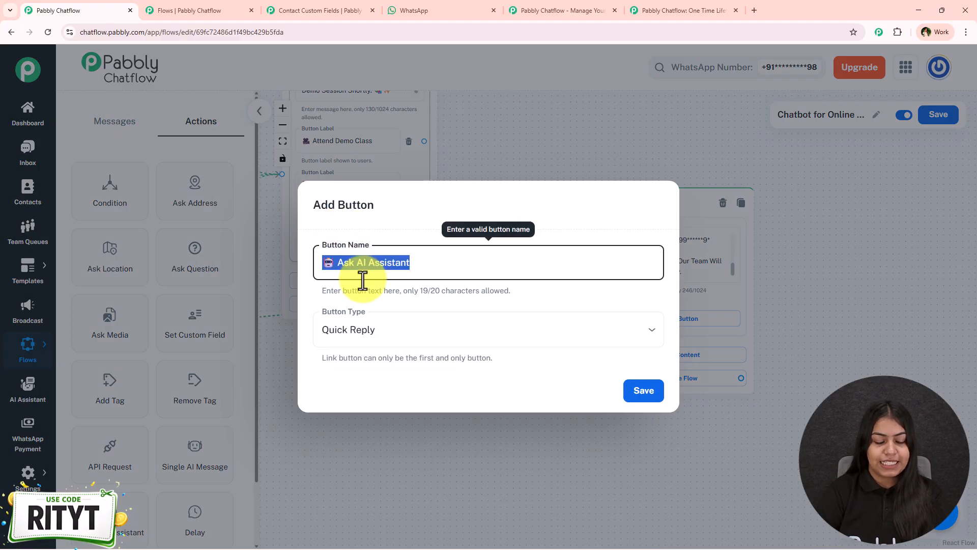
left_click(645, 389)
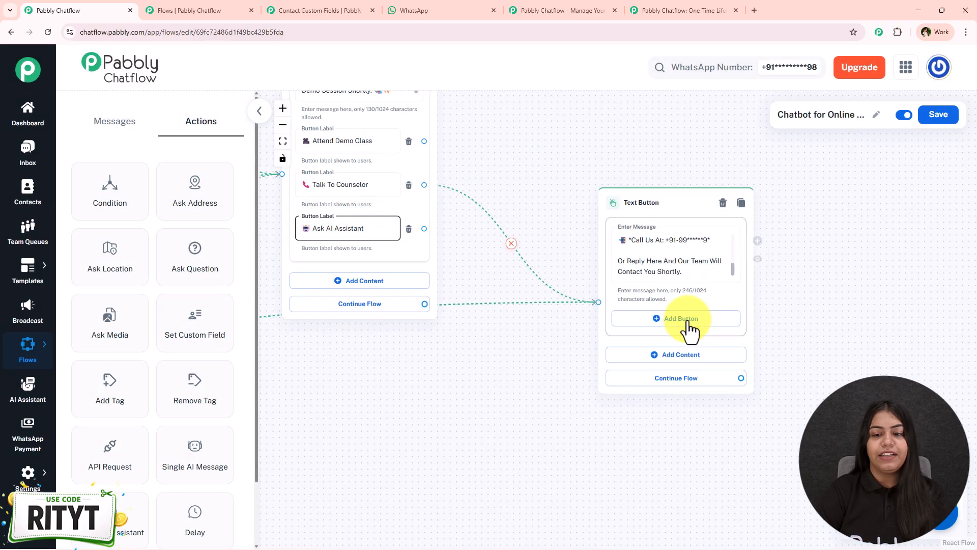
left_click(677, 320)
key("ctrl+v")
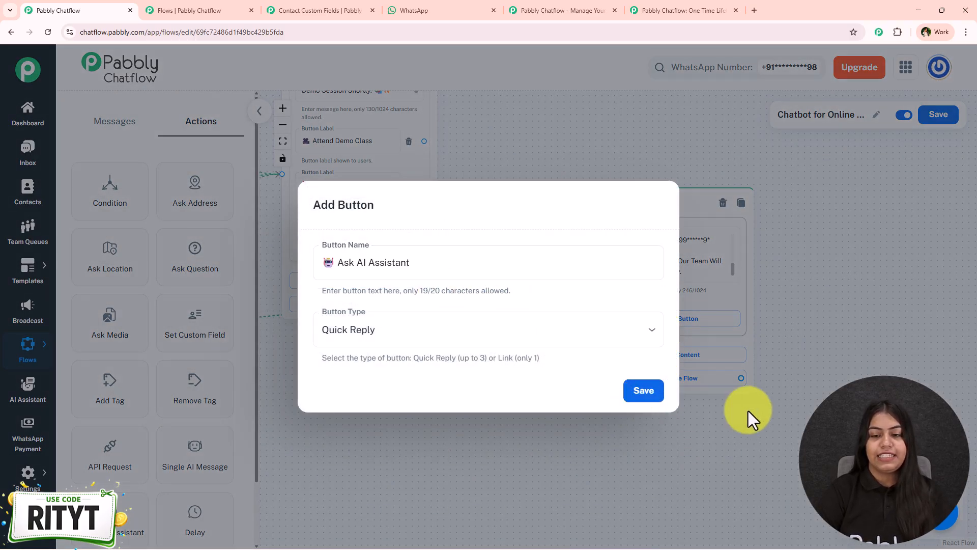
left_click(626, 381)
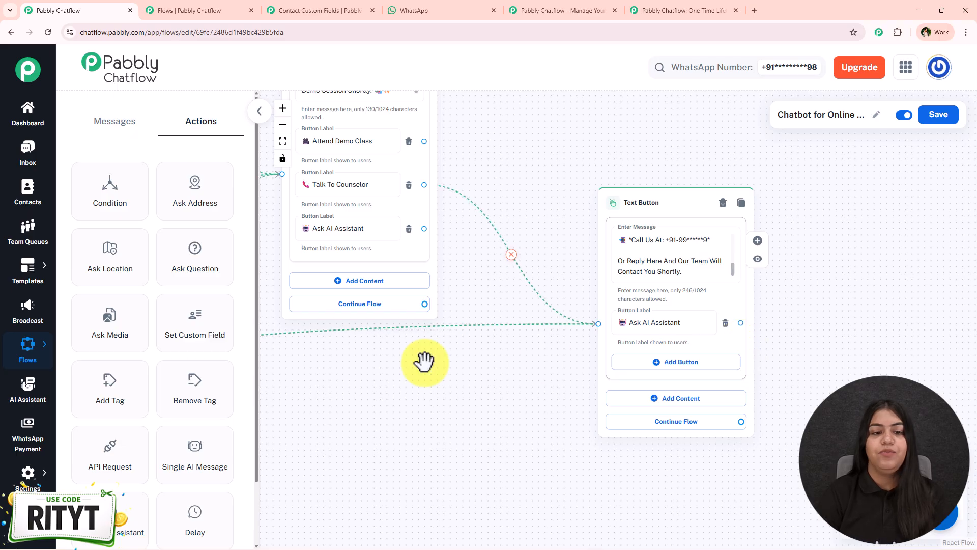
scroll(427, 374, "down", 3)
scroll(426, 377, "up", 5)
left_click_drag(437, 374, 453, 433)
scroll(500, 349, "down", 6)
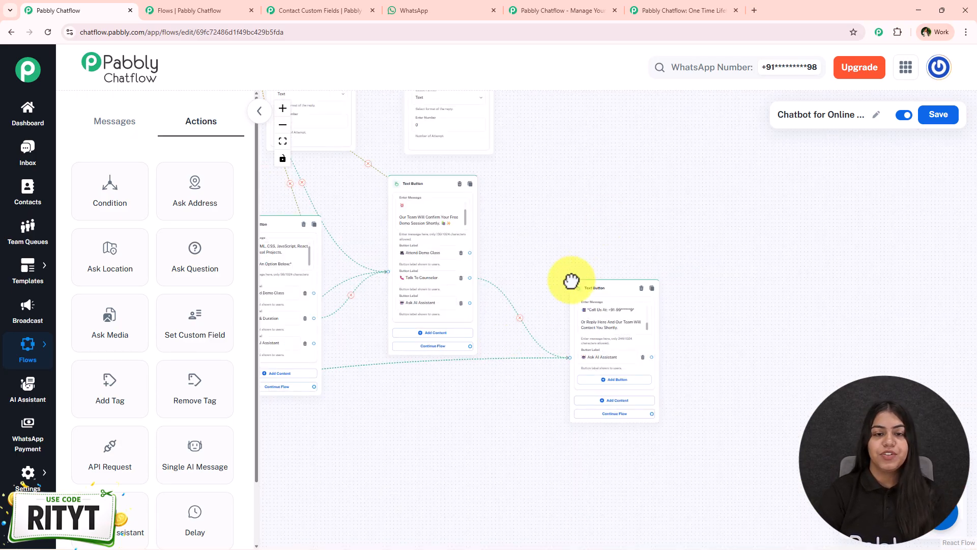
left_click_drag(575, 269, 515, 418)
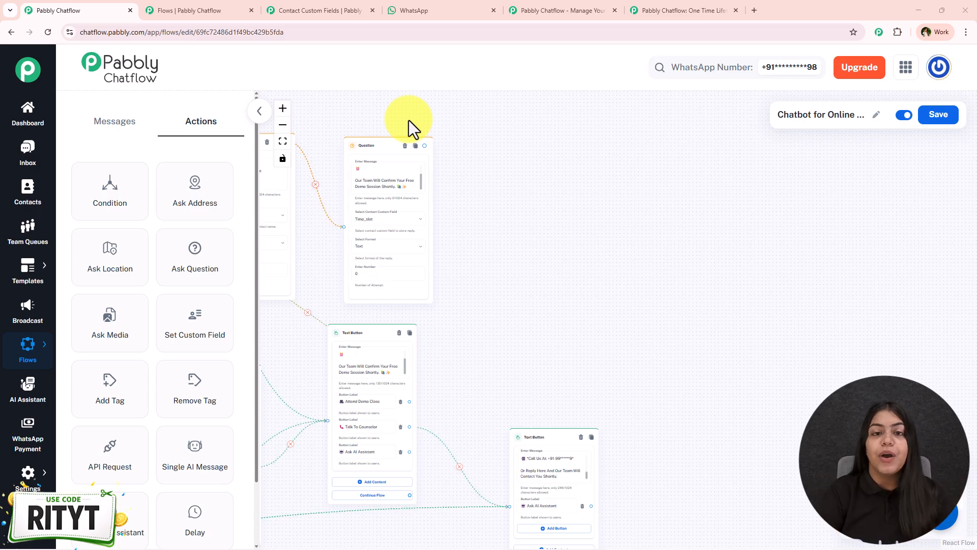
scroll(690, 168, "down", 2)
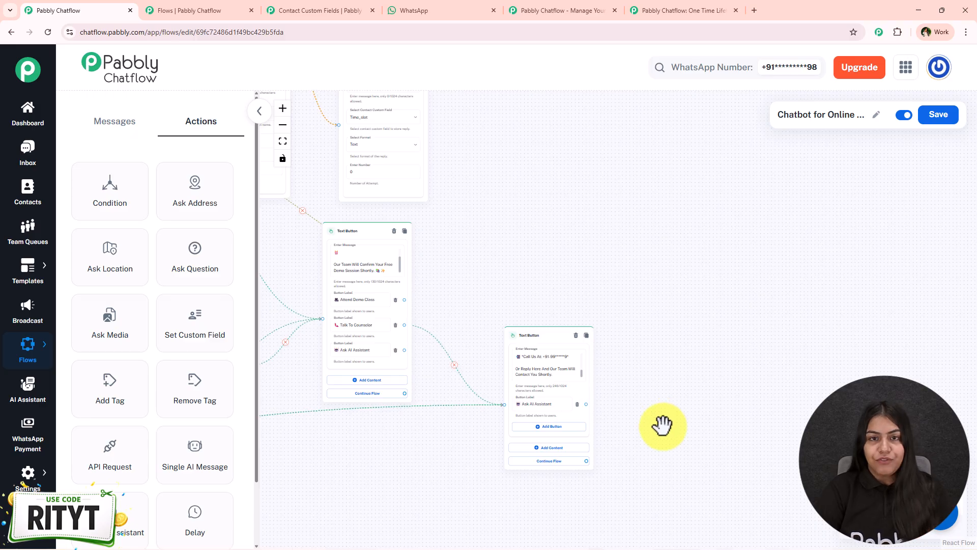
Add an Assign AI Assistant block beside the counselor block and connect the counselor block's Ask AI Assistant button to it.
scroll(659, 424, "up", 3)
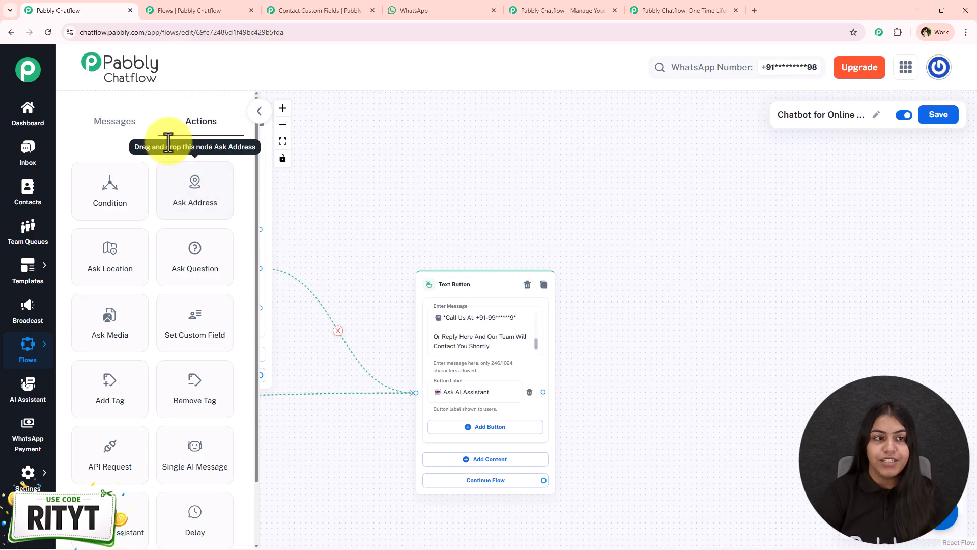
left_click(110, 132)
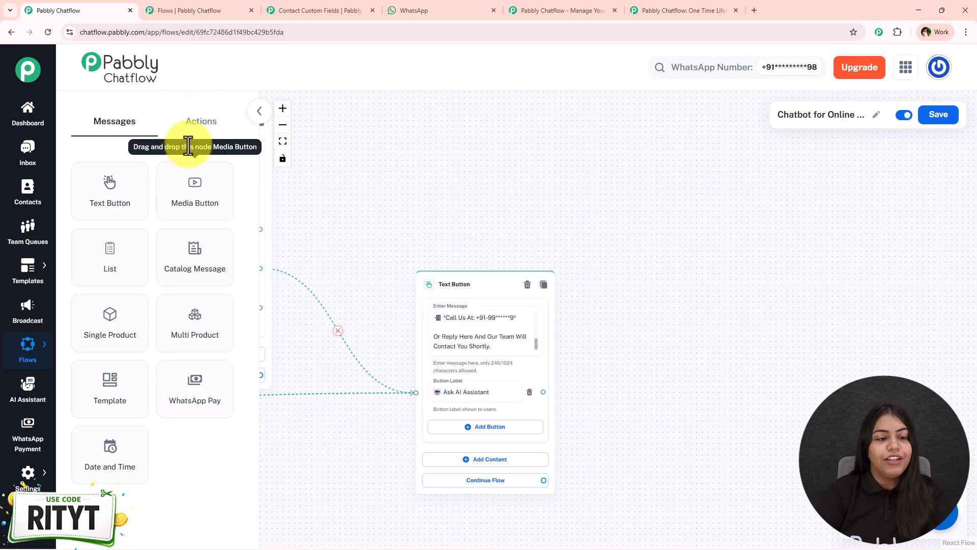
left_click(197, 122)
scroll(213, 239, "down", 2)
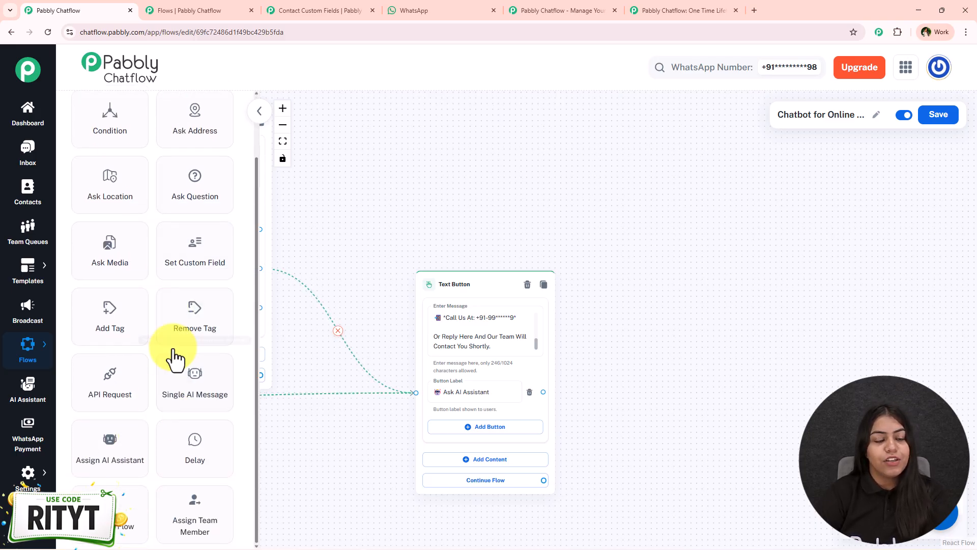
left_click_drag(131, 436, 560, 184)
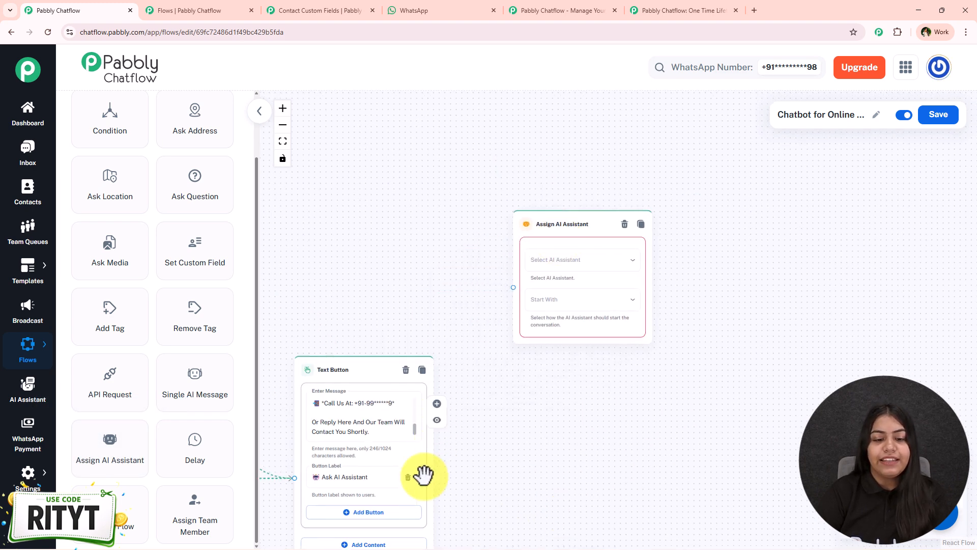
left_click_drag(422, 479, 514, 288)
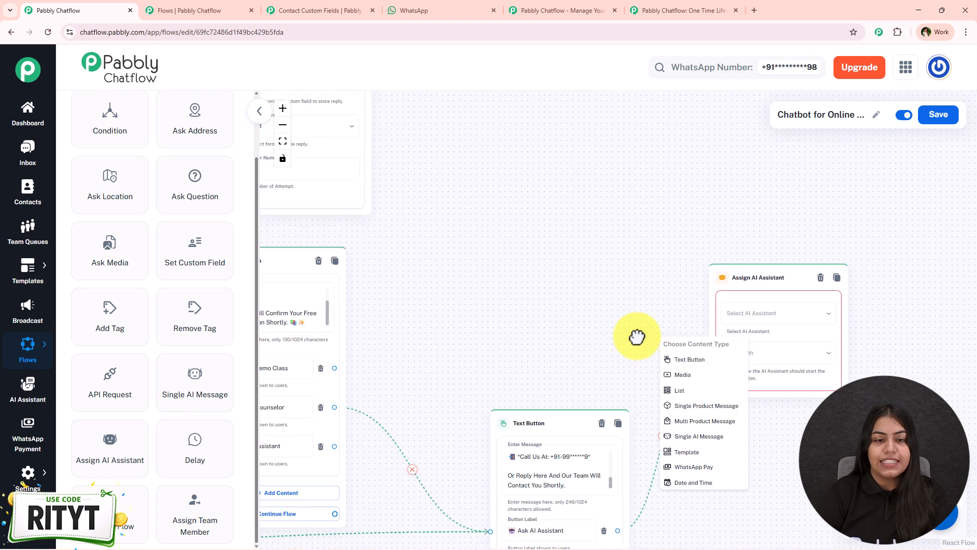
left_click_drag(488, 343, 246, 289)
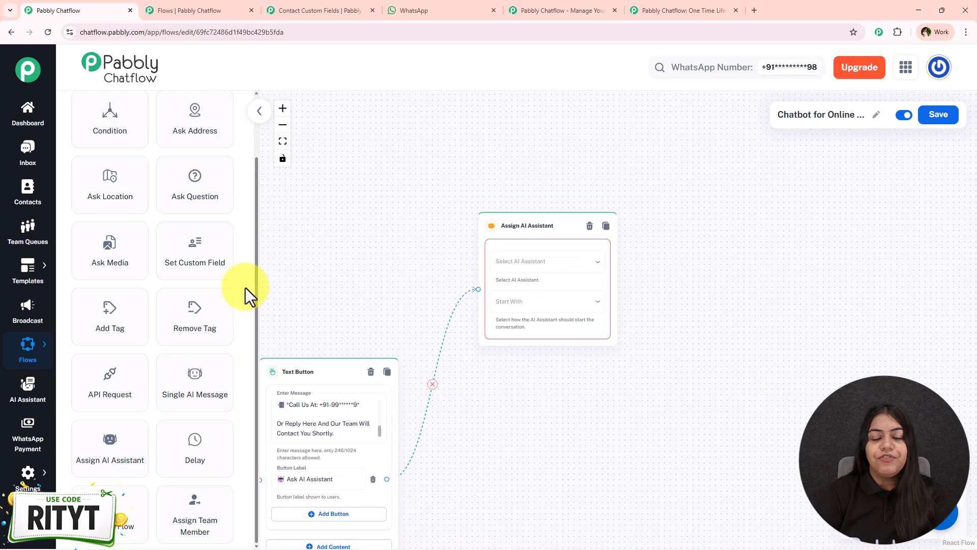
Set the new block to use the WhatsApp AI Chatbot assistant and to start with a Welcome Message.
left_click(523, 256)
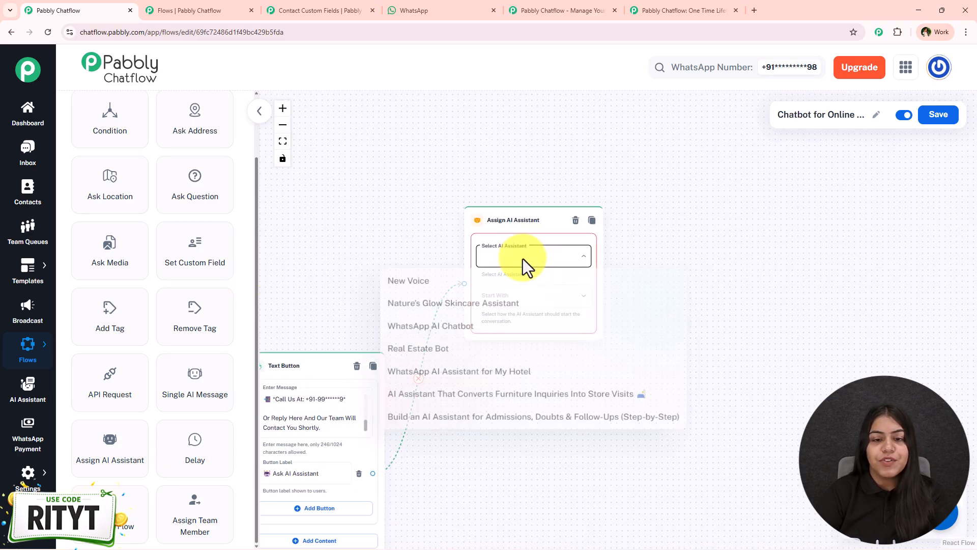
left_click(436, 339)
left_click(578, 300)
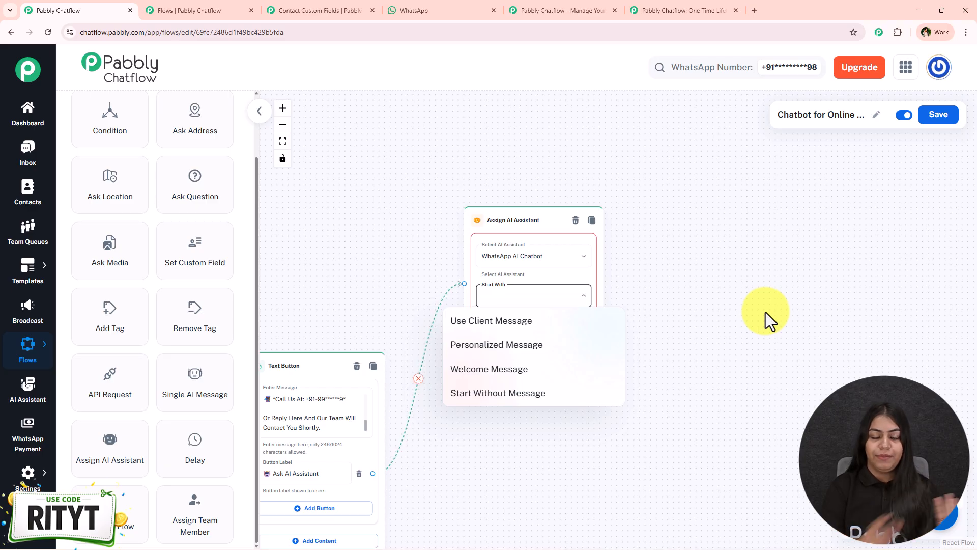
left_click(539, 372)
left_click_drag(668, 403, 584, 251)
Copy the AI assistant welcome message from the reference flow and paste it into the new block's Welcome Message.
left_click(472, 291)
left_click(214, 10)
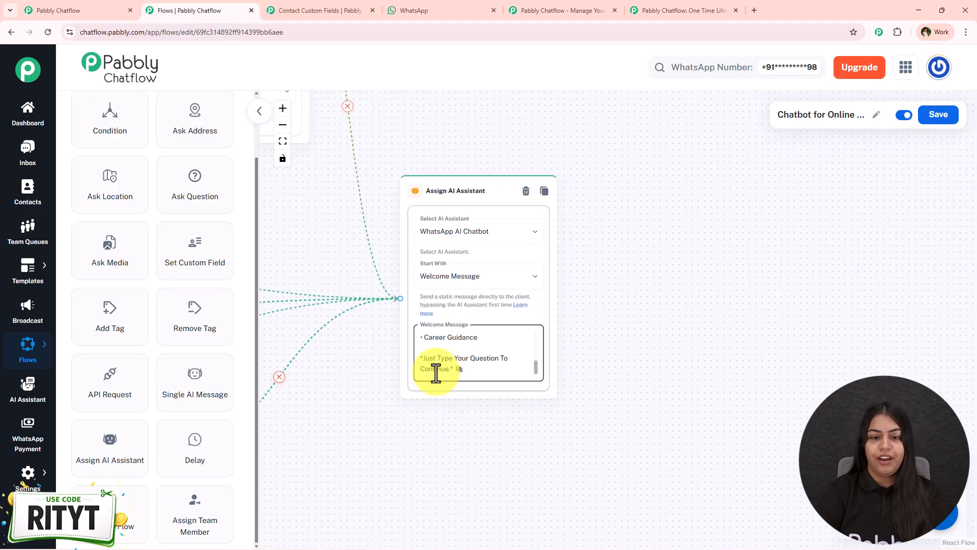
key("ctrl+a")
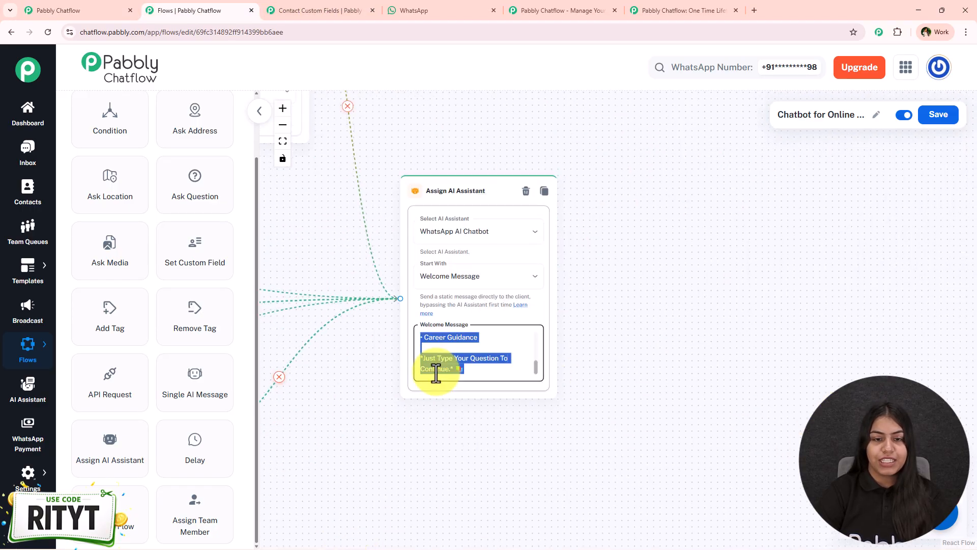
left_click(104, 9)
left_click_drag(552, 298, 555, 253)
Connect the Ask AI Assistant buttons of the fees, Web Development and Digital Marketing blocks to the Assign AI Assistant block.
left_click_drag(500, 383, 683, 467)
scroll(527, 384, "down", 2)
left_click_drag(529, 370, 697, 453)
scroll(552, 350, "down", 4)
scroll(552, 350, "down", 4)
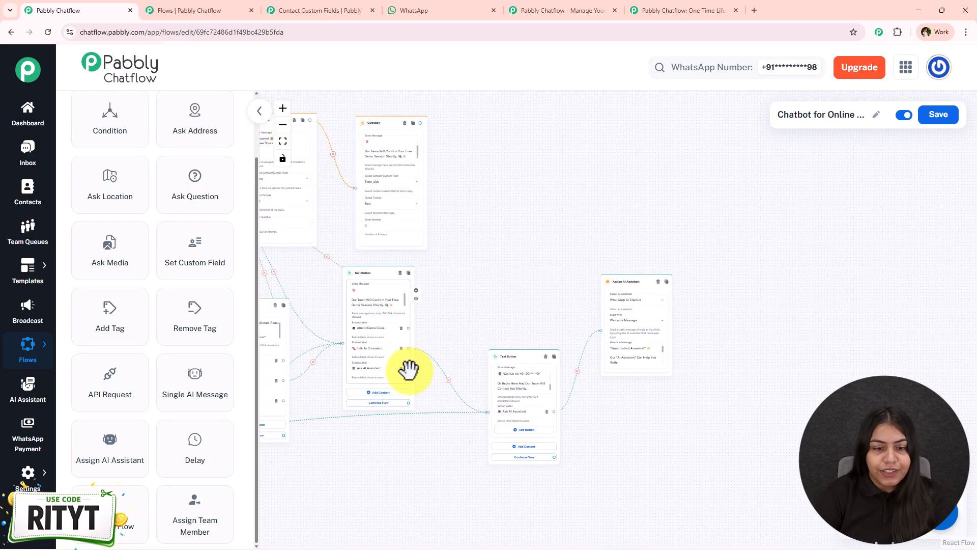
left_click_drag(478, 275, 577, 259)
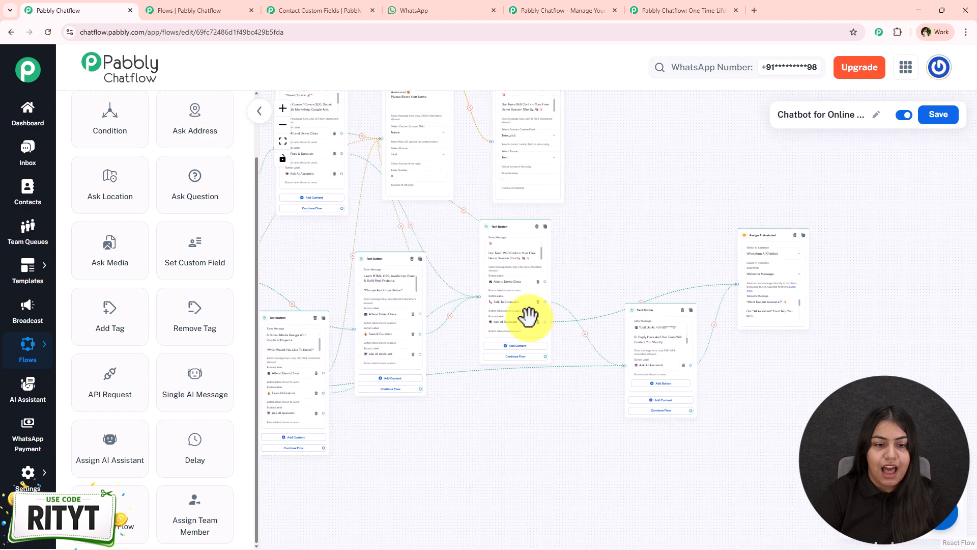
left_click_drag(419, 355, 737, 284)
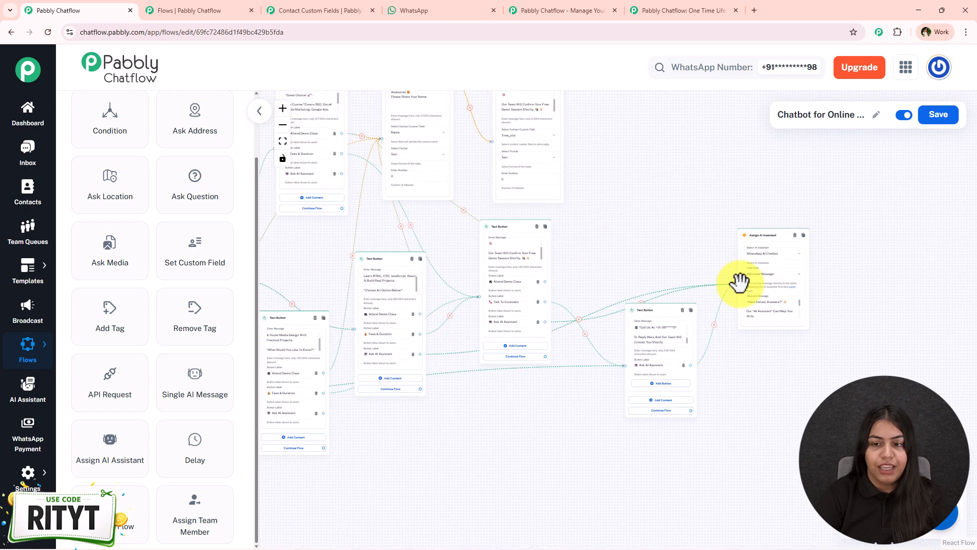
left_click_drag(342, 174, 737, 284)
left_click(577, 97)
scroll(273, 301, "up", 5)
scroll(550, 343, "down", 5)
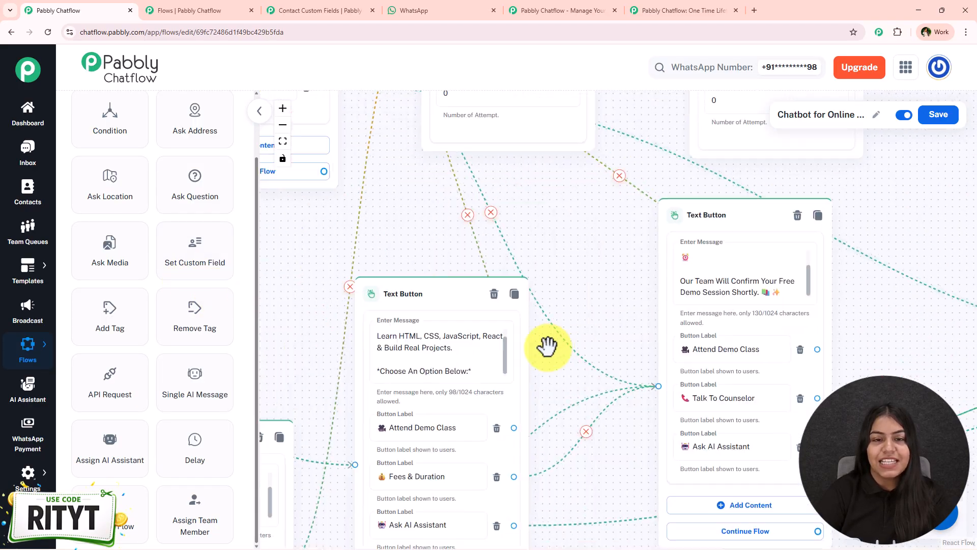
left_click_drag(290, 317, 458, 246)
scroll(459, 246, "up", 3)
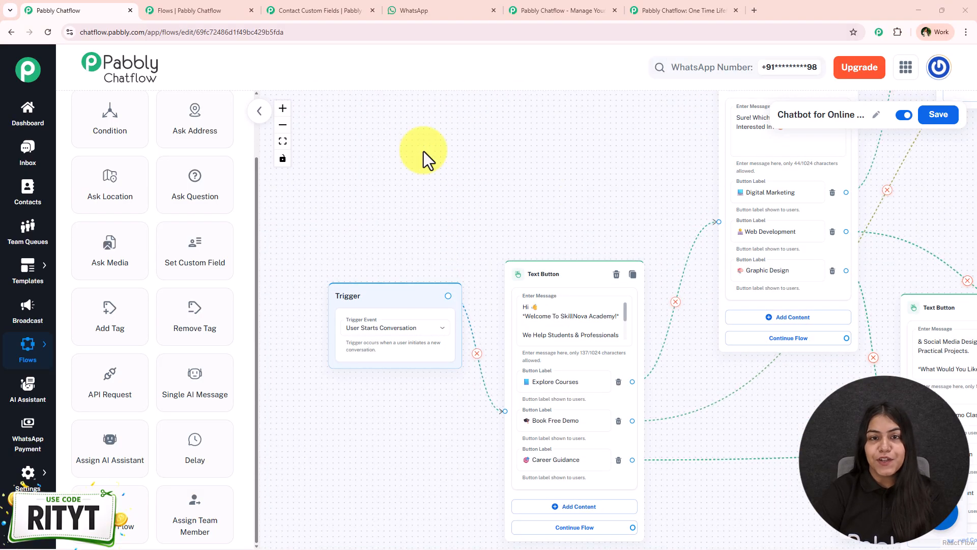
Glance at the Pabbly Chatflow 2 test chat in WhatsApp and save the chatbot flow in Pabbly Chatflow.
left_click(412, 10)
left_click(649, 344)
scroll(650, 343, "up", 10)
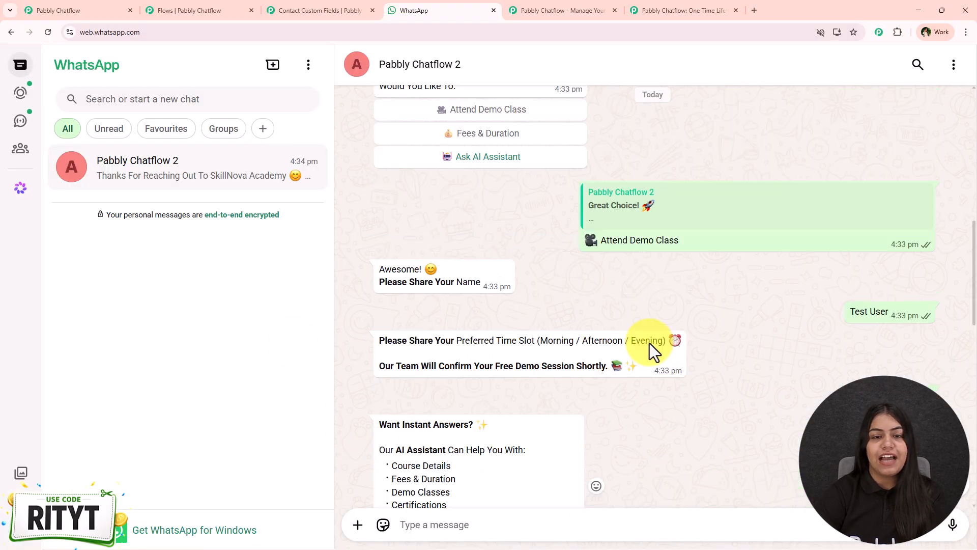
left_click(67, 9)
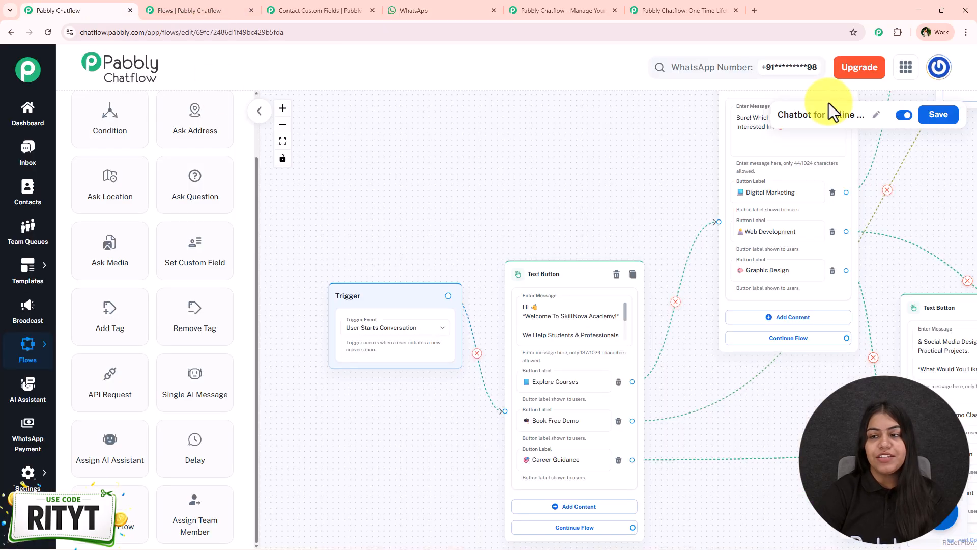
left_click(946, 118)
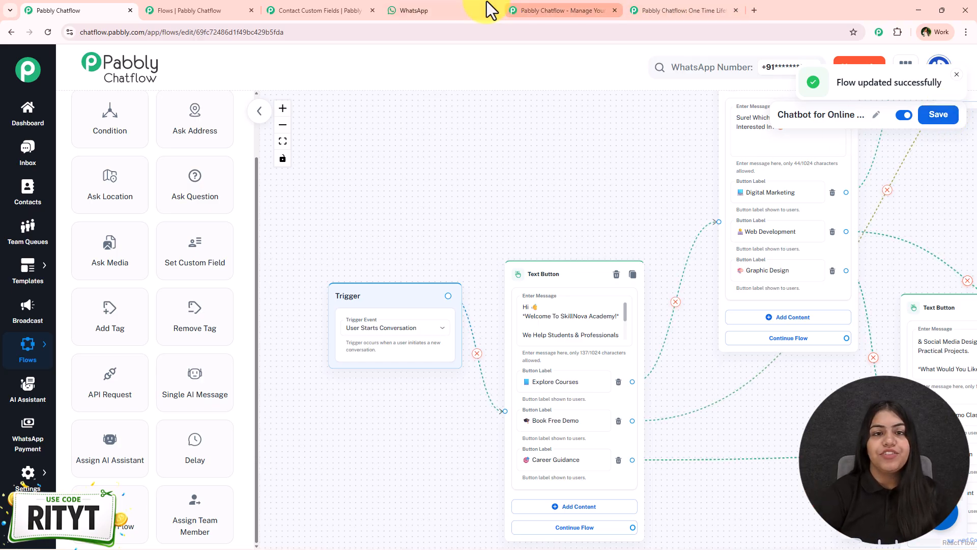
Switch to WhatsApp and review the Pabbly Chatflow 2 test conversation, covering the welcome, demo class, AI assistant, fees and counselor replies.
left_click(459, 10)
scroll(664, 392, "up", 2)
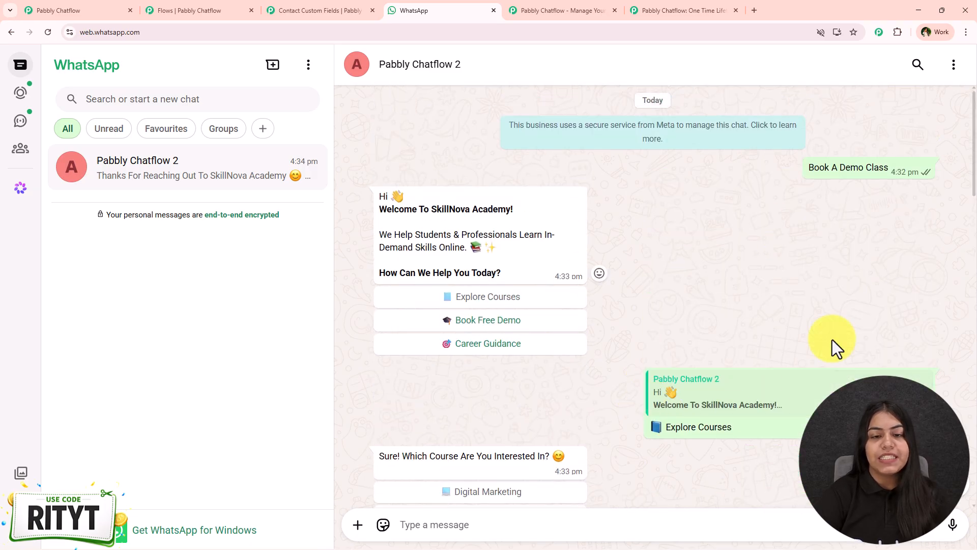
scroll(700, 357, "down", 15)
scroll(693, 371, "down", 2)
scroll(534, 270, "up", 4)
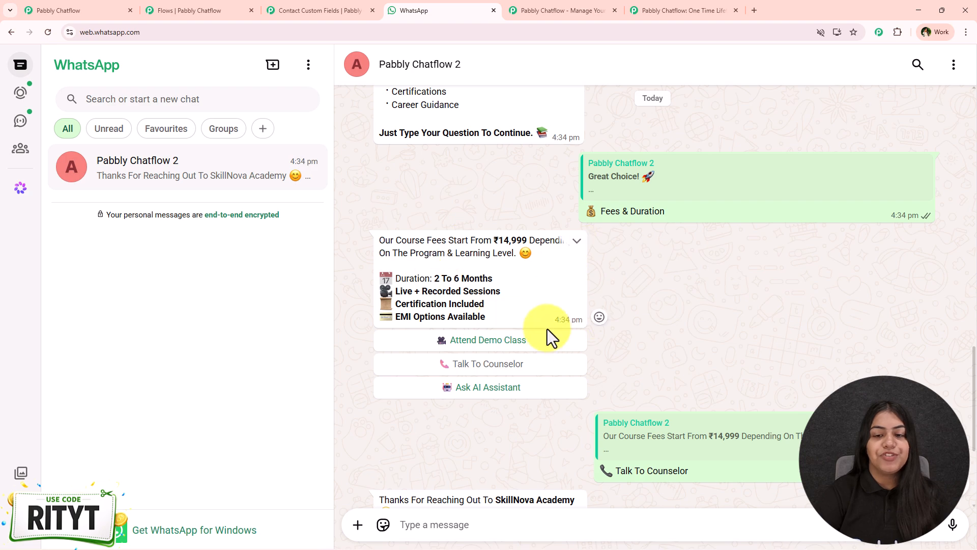
scroll(710, 259, "up", 5)
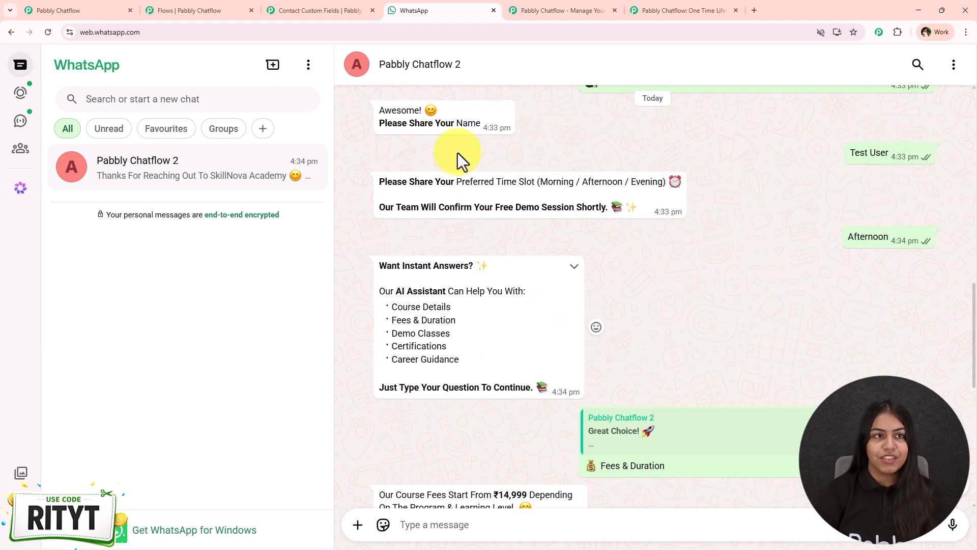
Return to the chatbot flow in Pabbly Chatflow and examine the trigger and the welcome Text Button block.
left_click(56, 10)
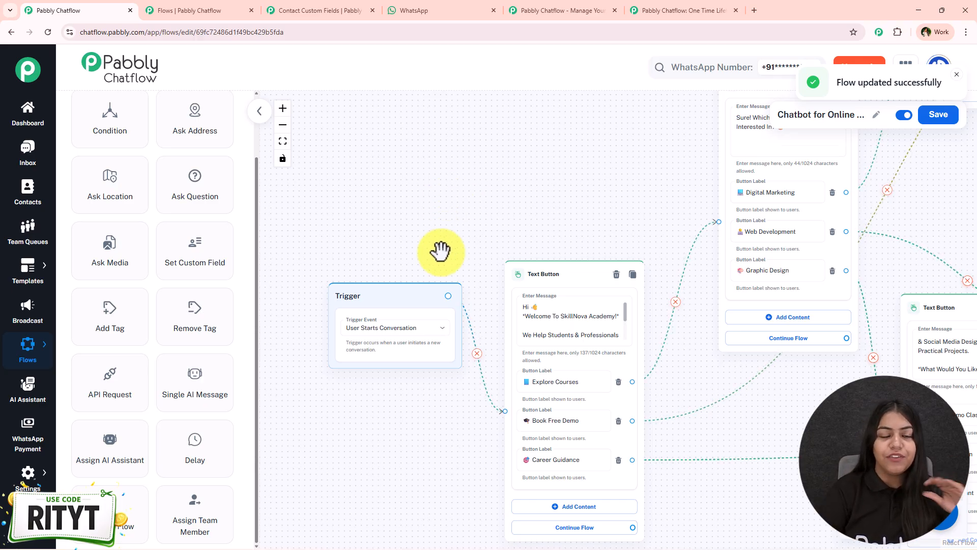
scroll(441, 250, "up", 2)
left_click_drag(438, 163, 447, 107)
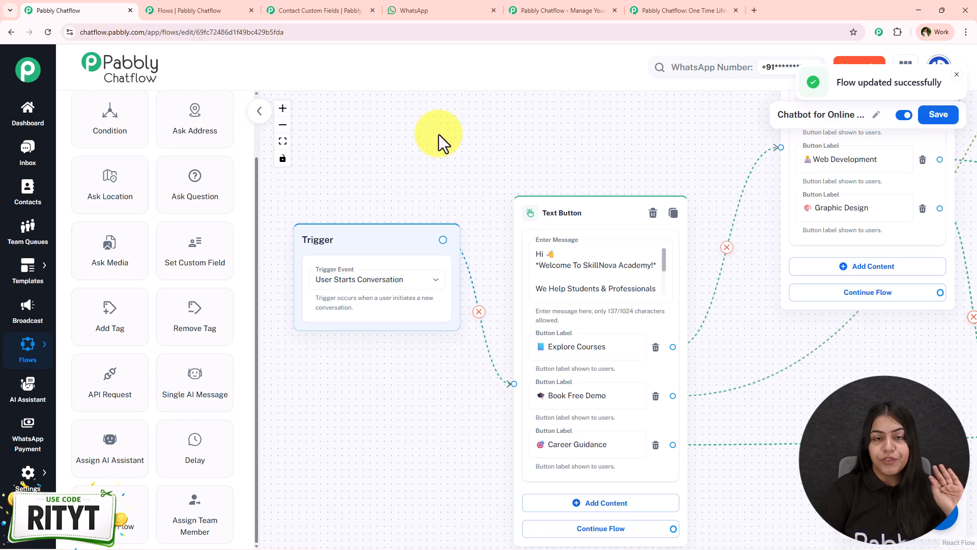